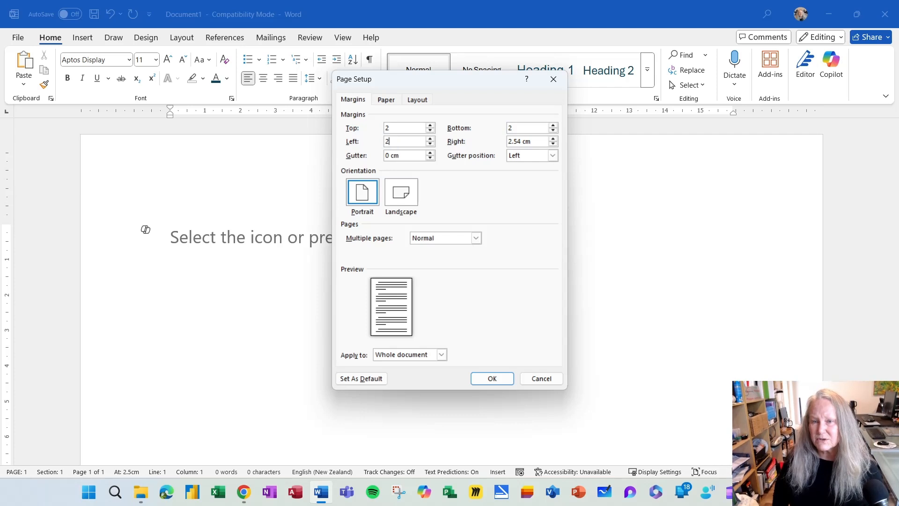
- Set the right page margin to 2 cm and apply the page setup
key(Tab)
text(2)
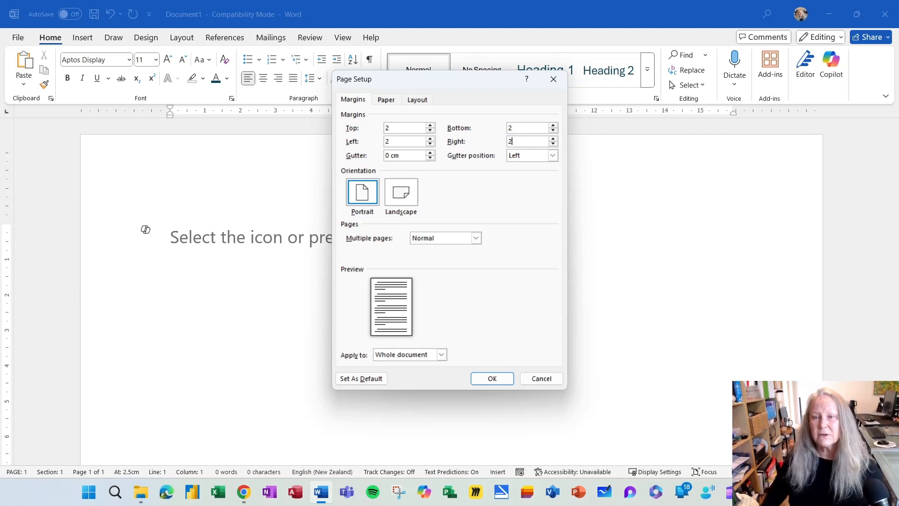
click(506, 378)
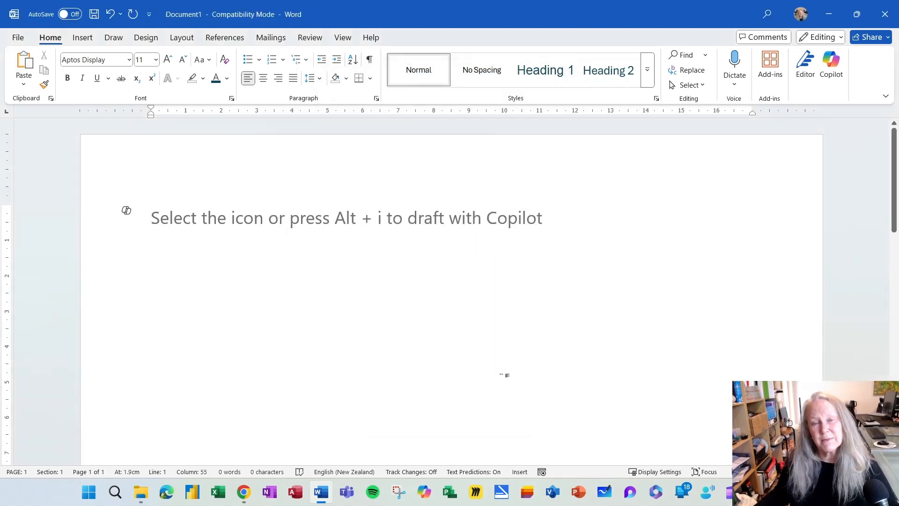
- Change the page orientation of the whole document to landscape and view the full page
double_click(126, 114)
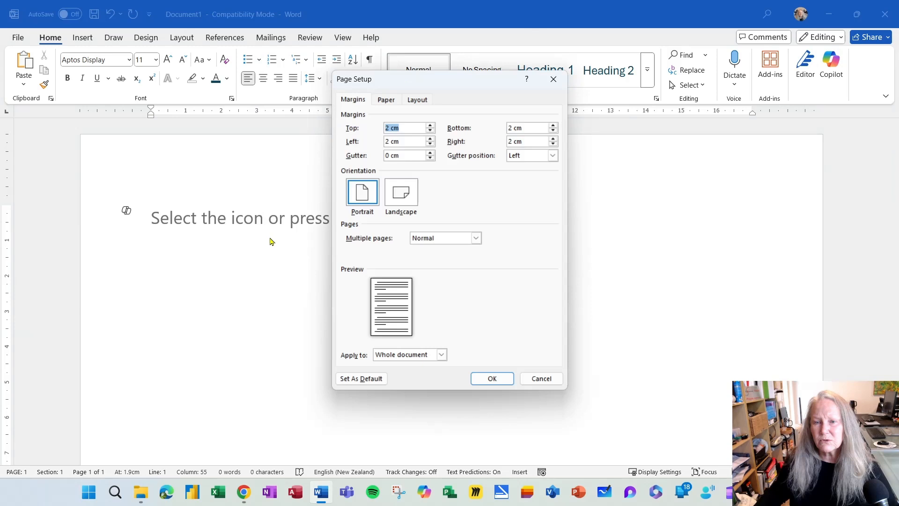
click(406, 195)
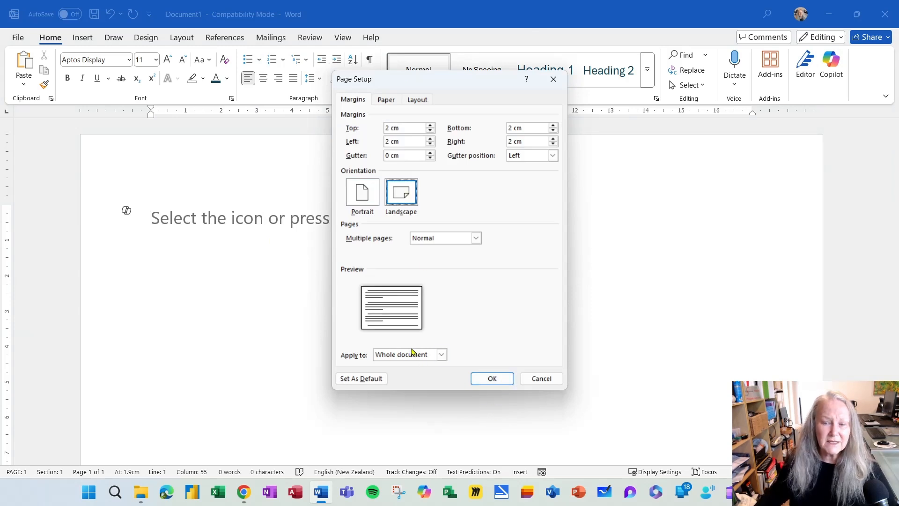
click(492, 378)
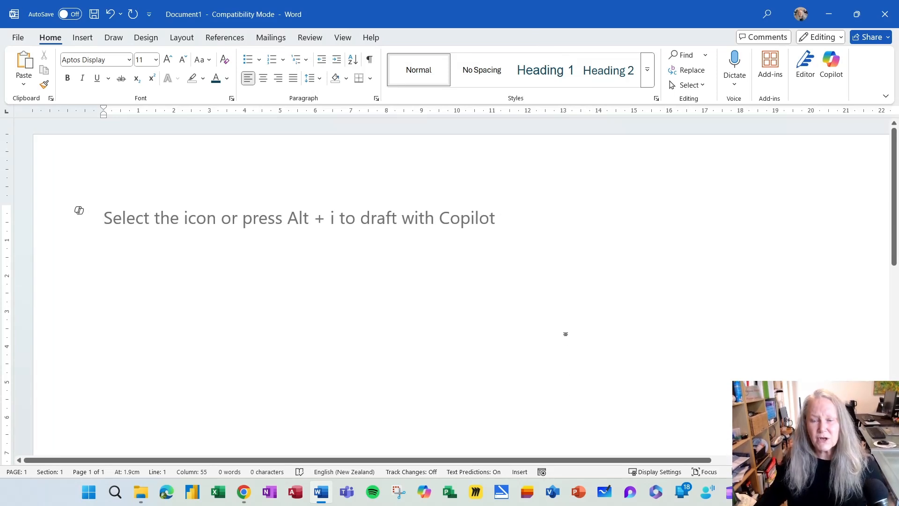
scroll(565, 331, down, 3)
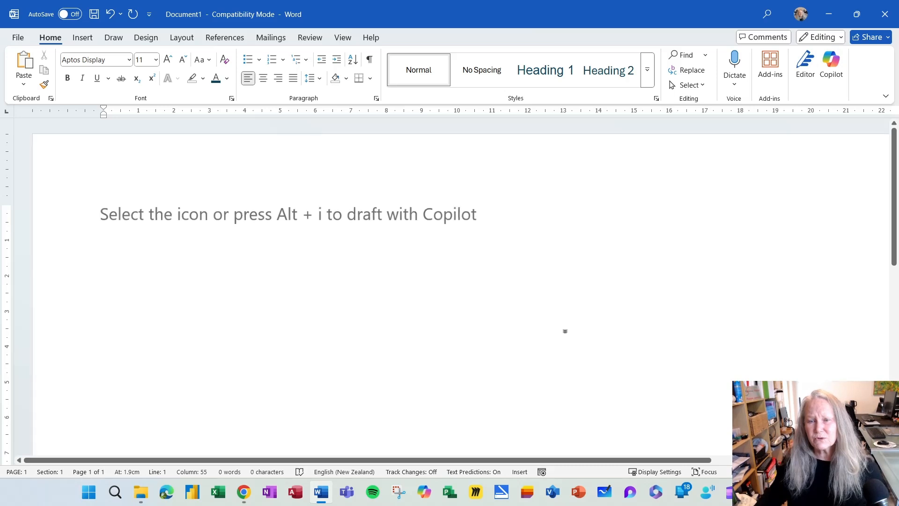
scroll(566, 324, down, 3)
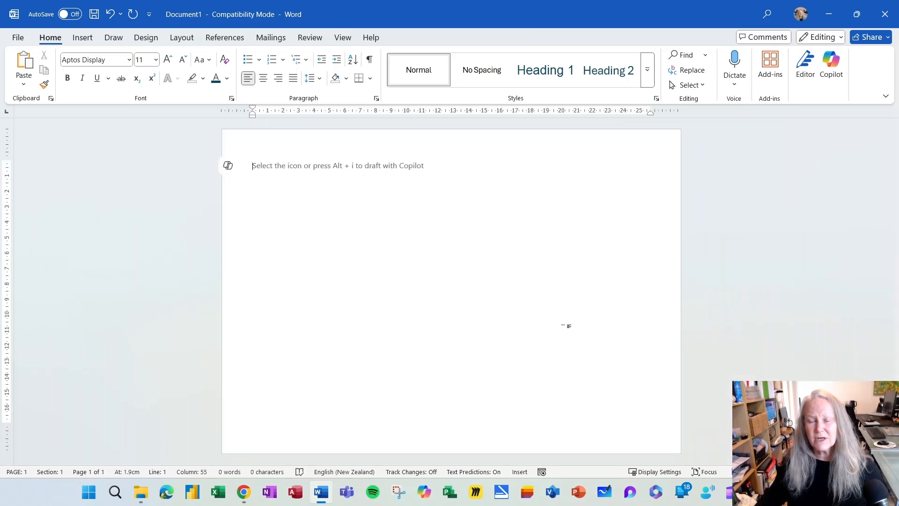
scroll(565, 325, up, 4)
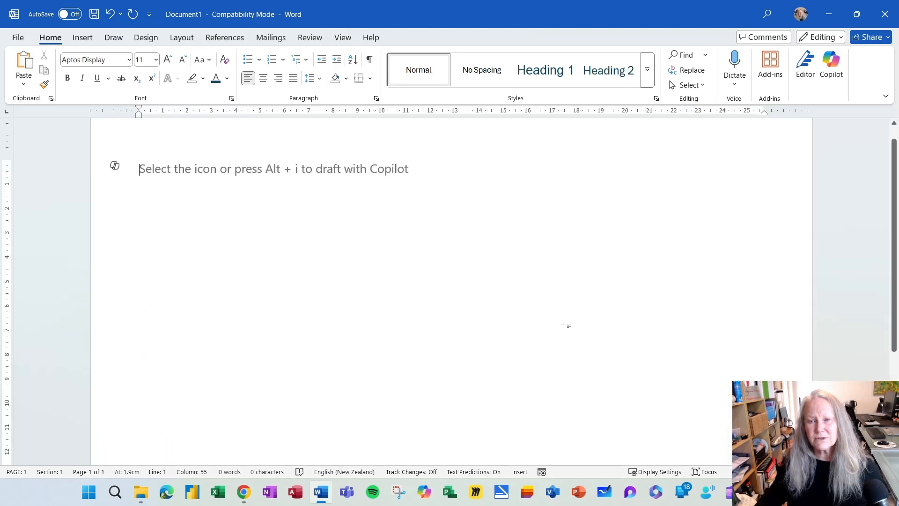
scroll(567, 326, down, 2)
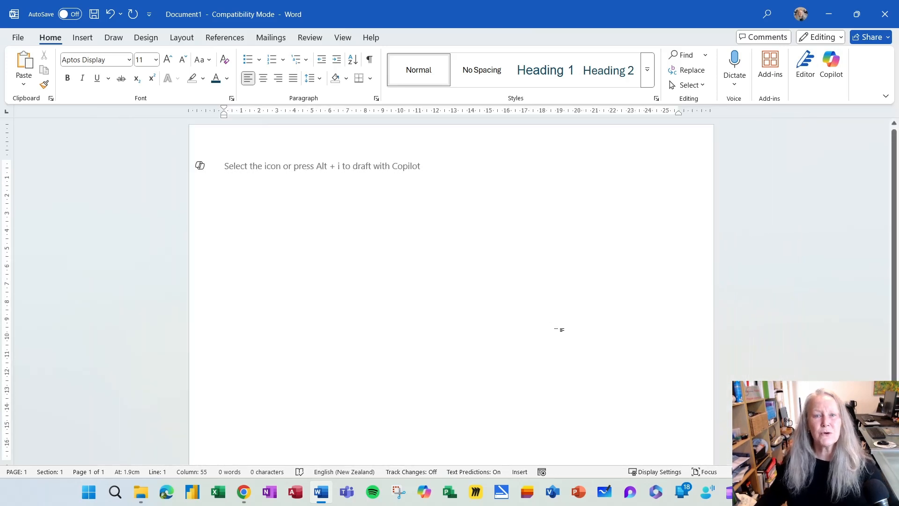
- Set the page orientation of the whole document back to portrait
double_click(206, 112)
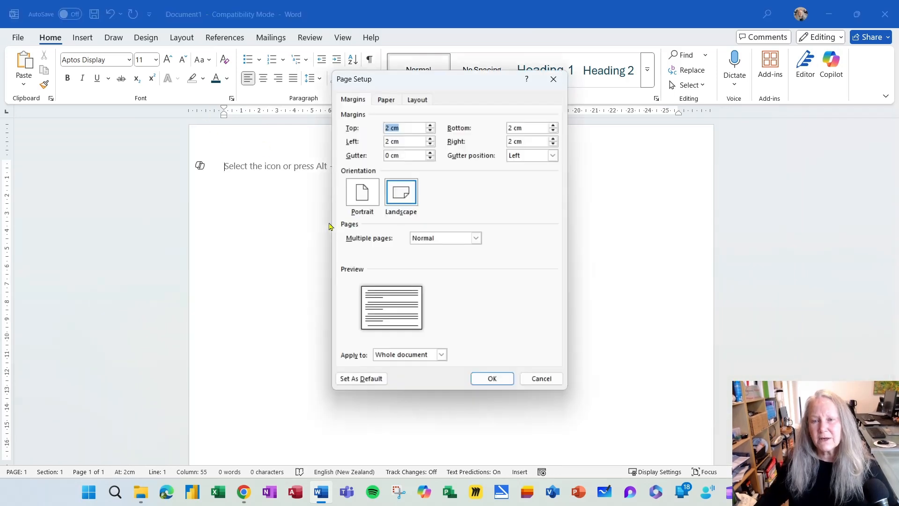
click(363, 198)
click(490, 379)
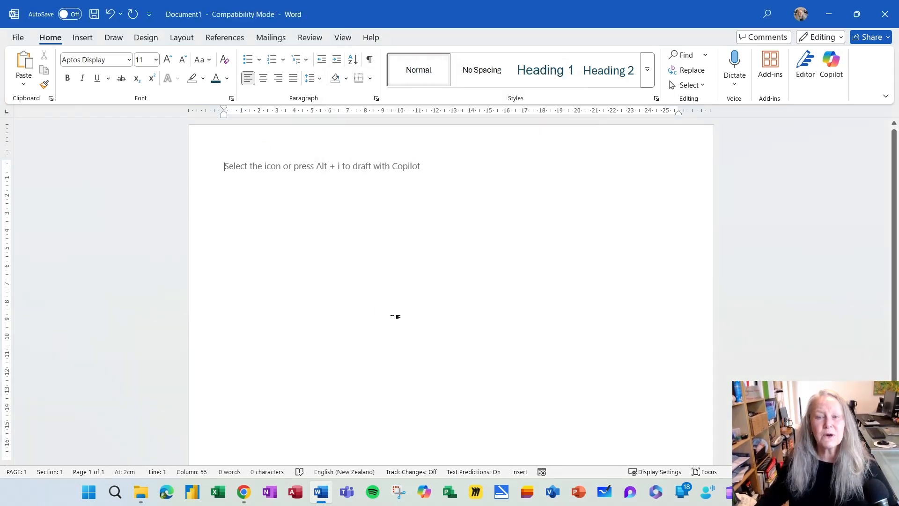
ctrl+scroll(482, 316, up, 4)
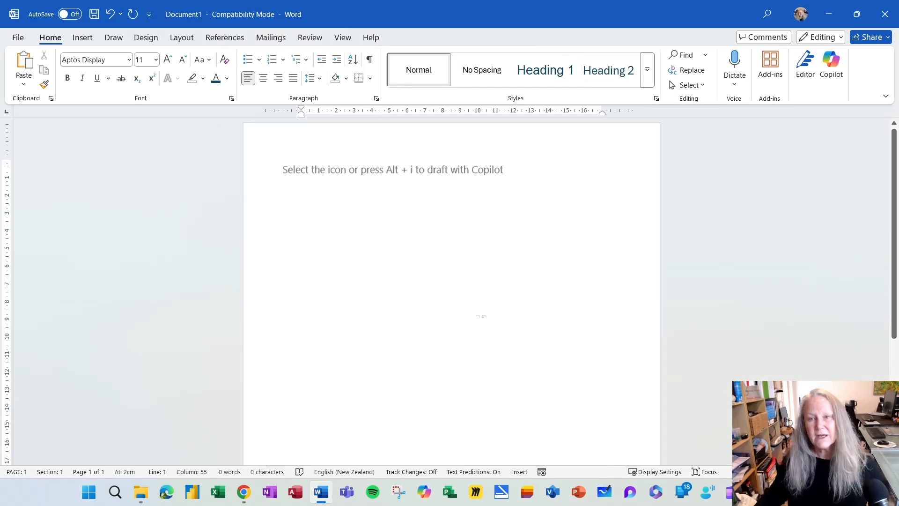
scroll(478, 317, up, 1)
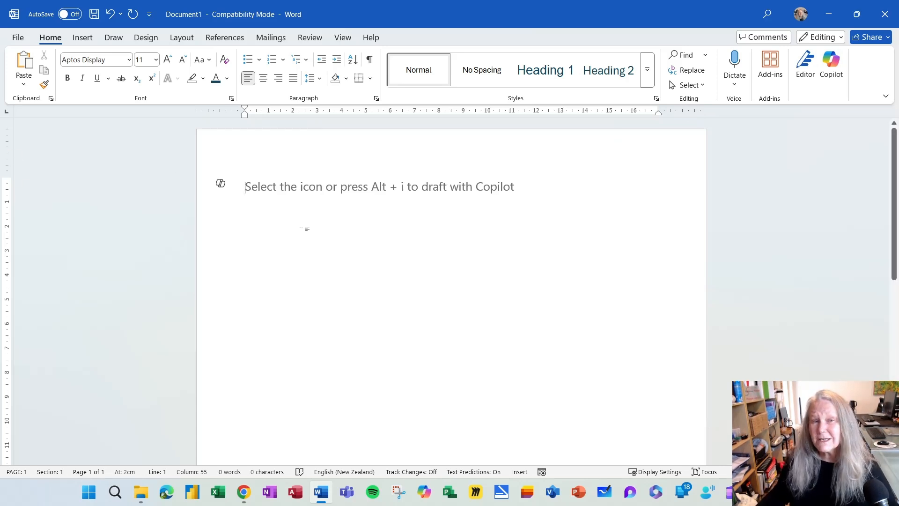
click(342, 38)
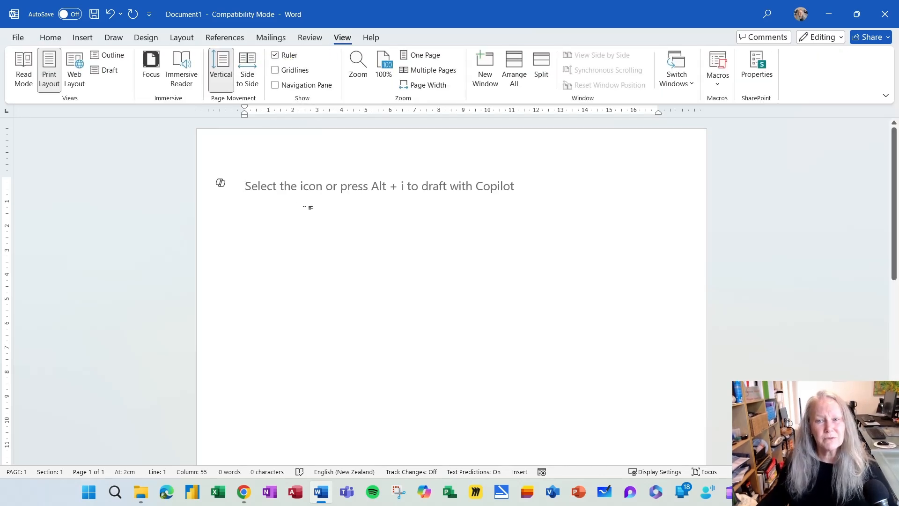
click(50, 37)
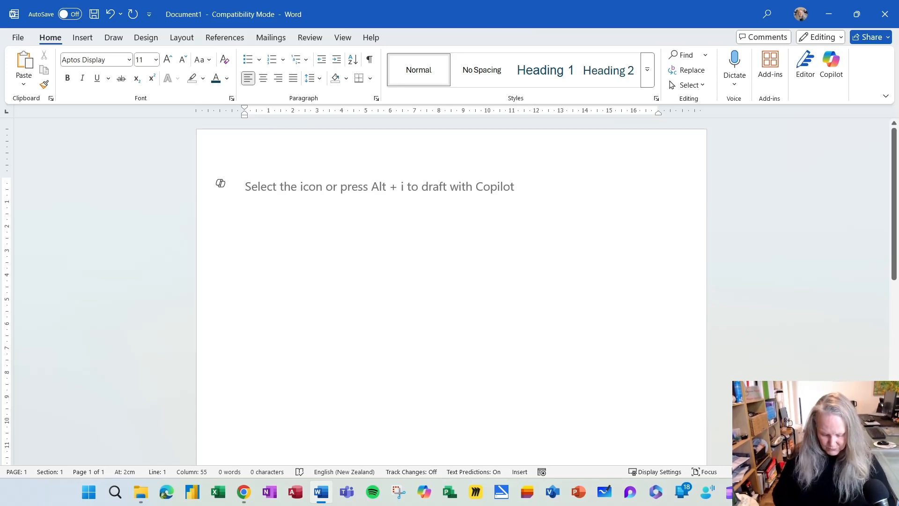
- Generate 50 paragraphs of placeholder text with six sentences each by entering the formula =lorem(50,6)
text(=lorem)
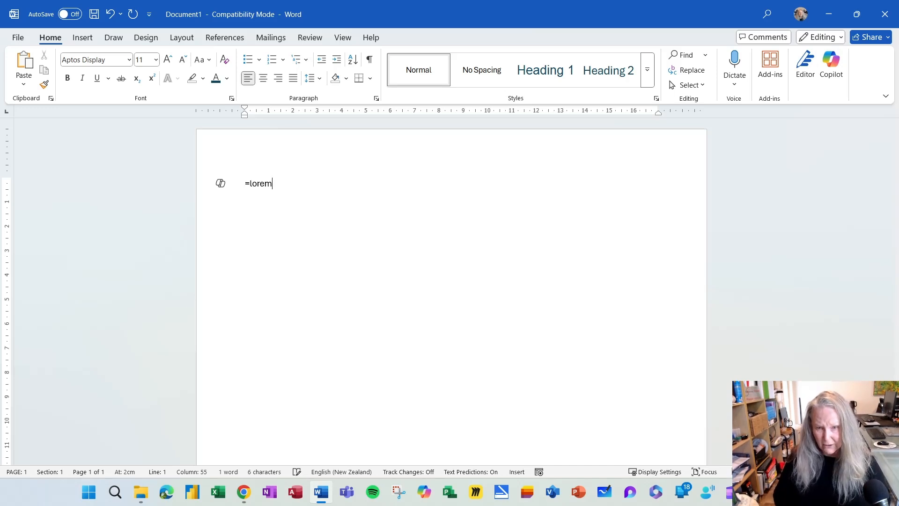
text(()
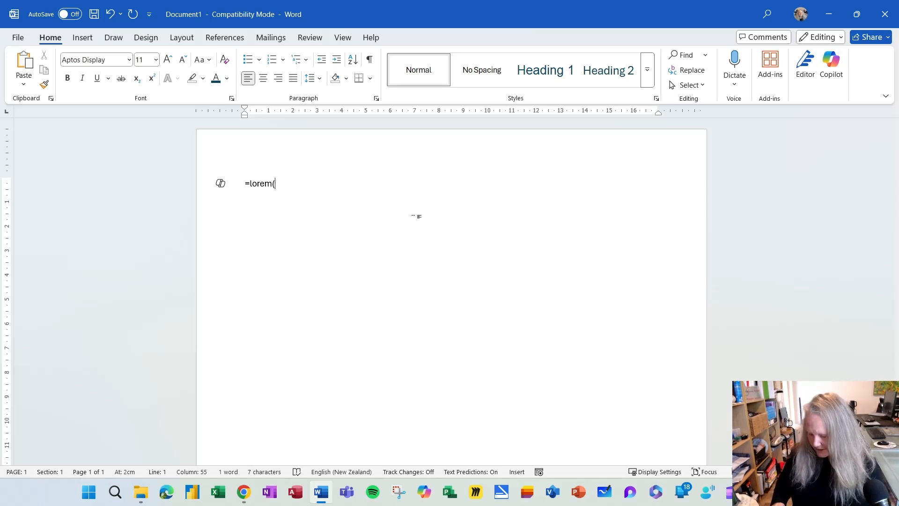
text(50,)
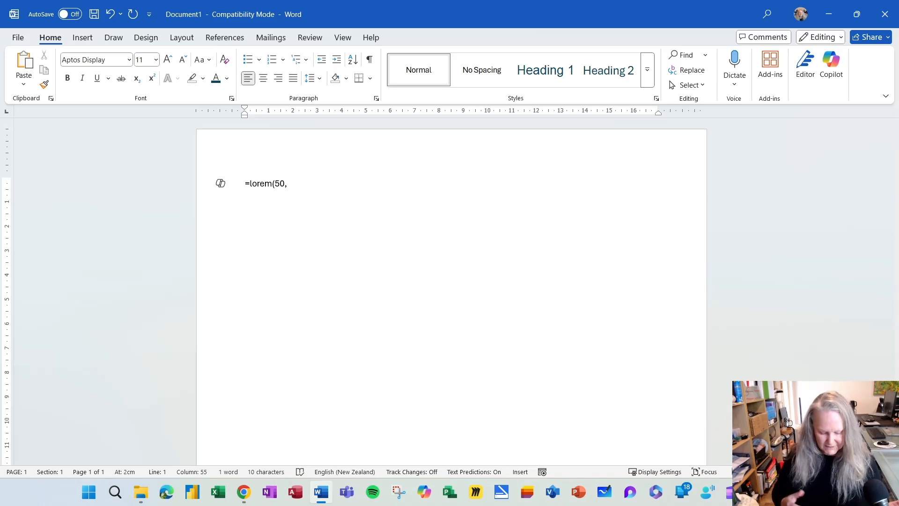
text(6)
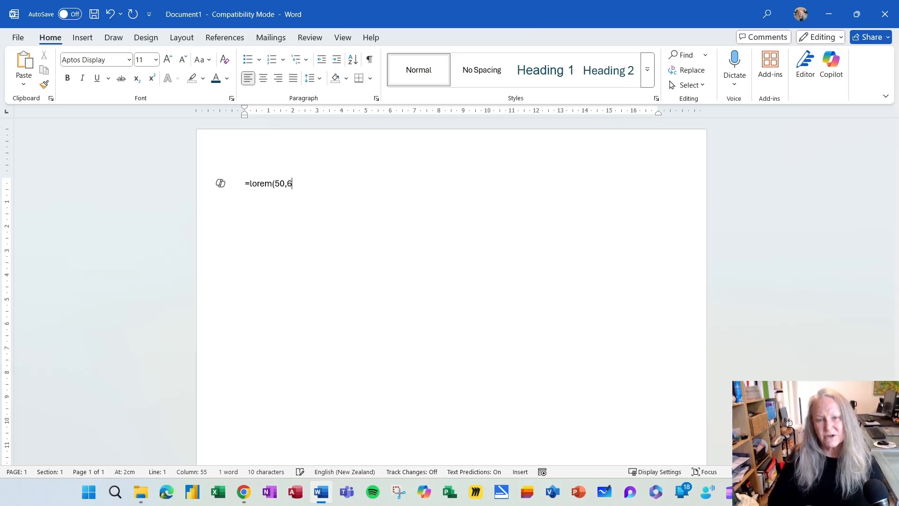
text())
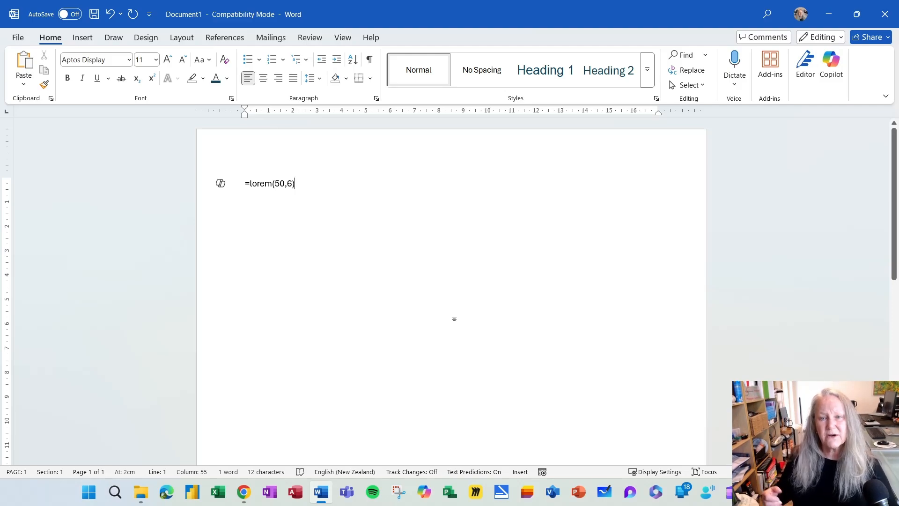
key(Return)
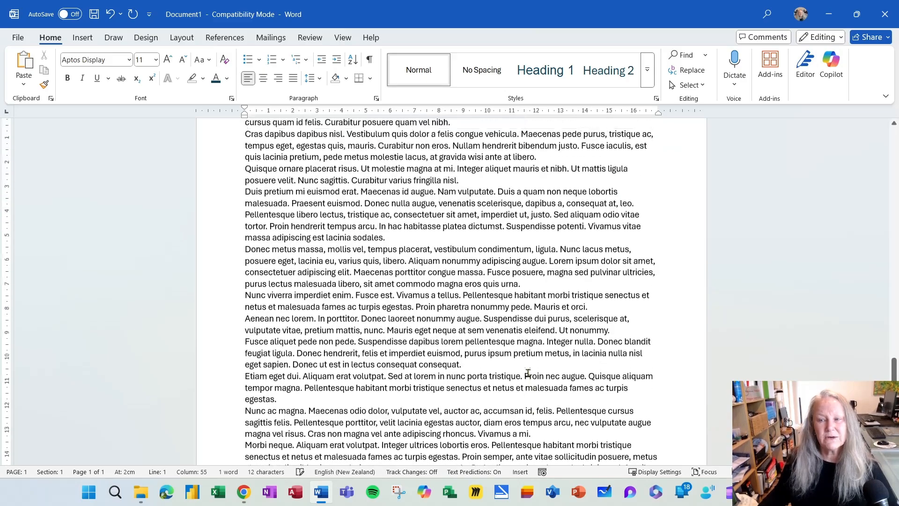
- Look over the generated text from the first line to the end of the document, and return to the beginning
scroll(522, 370, up, 20)
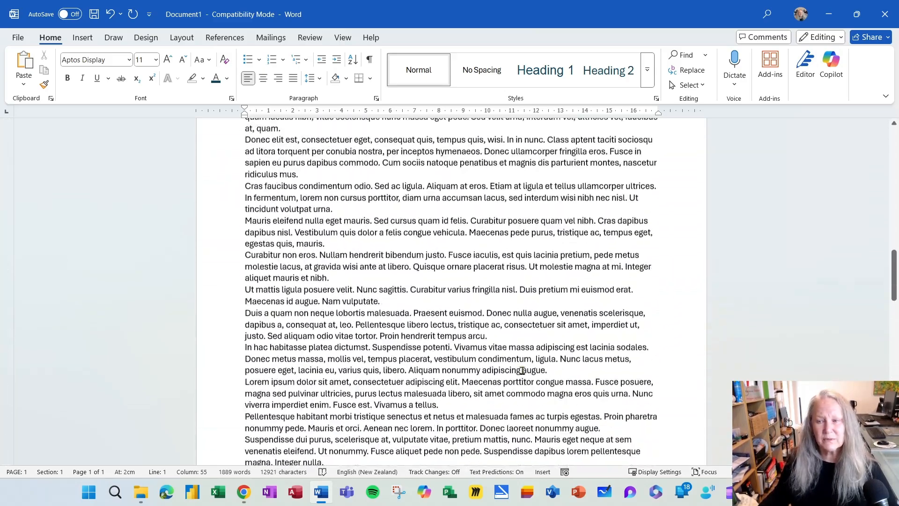
scroll(513, 368, up, 6)
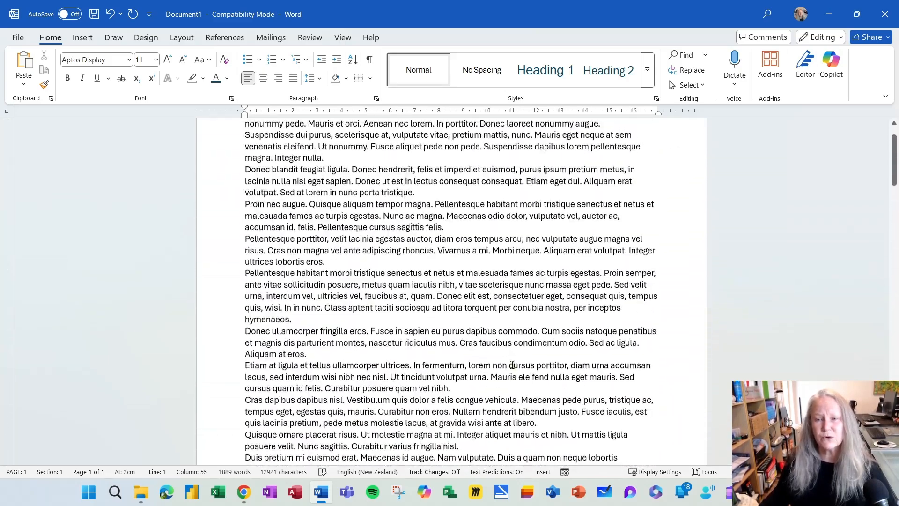
click(264, 179)
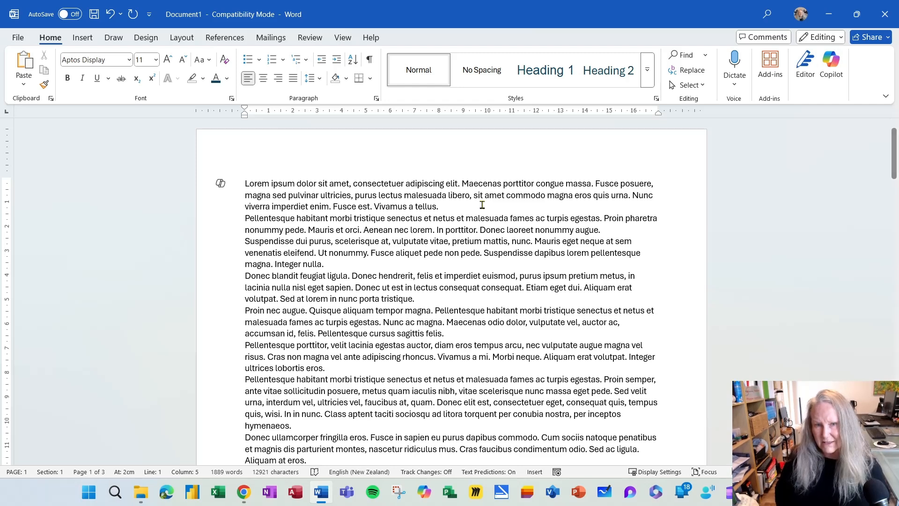
key(ctrl+End)
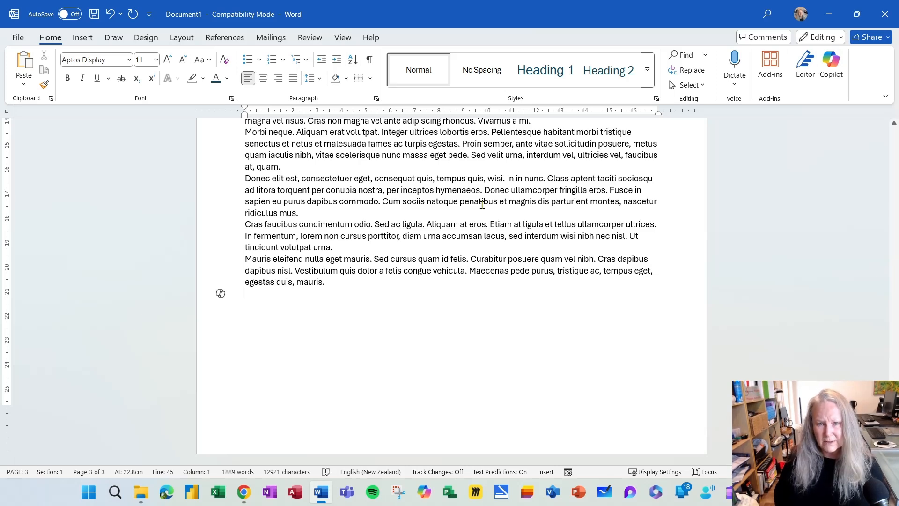
key(ctrl+Home)
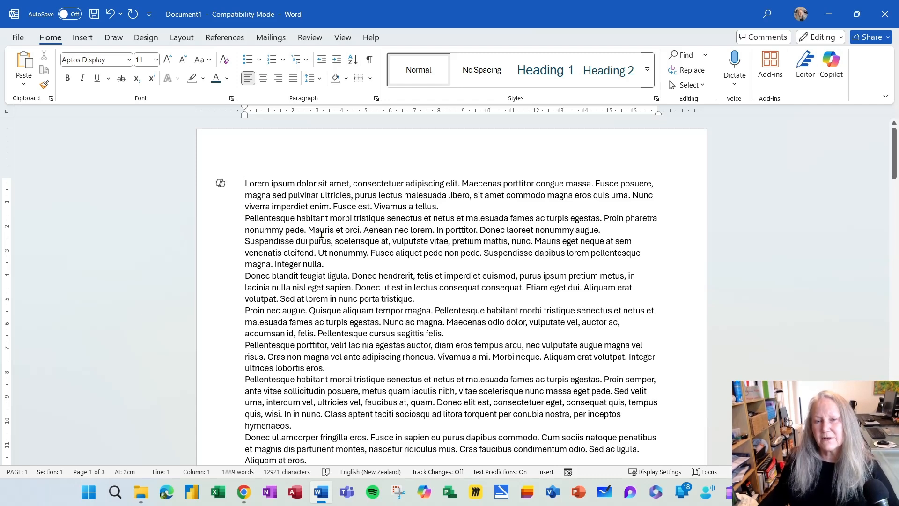
- Select the word "consectetuer", part of "aliquet", "Maecenas" and "amet" one after another, and clear the selection
double_click(393, 184)
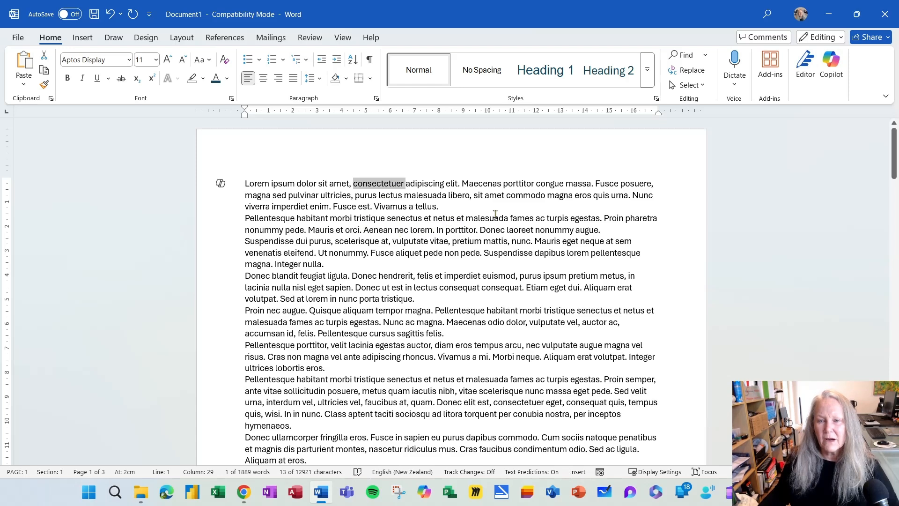
drag(396, 253, 415, 253)
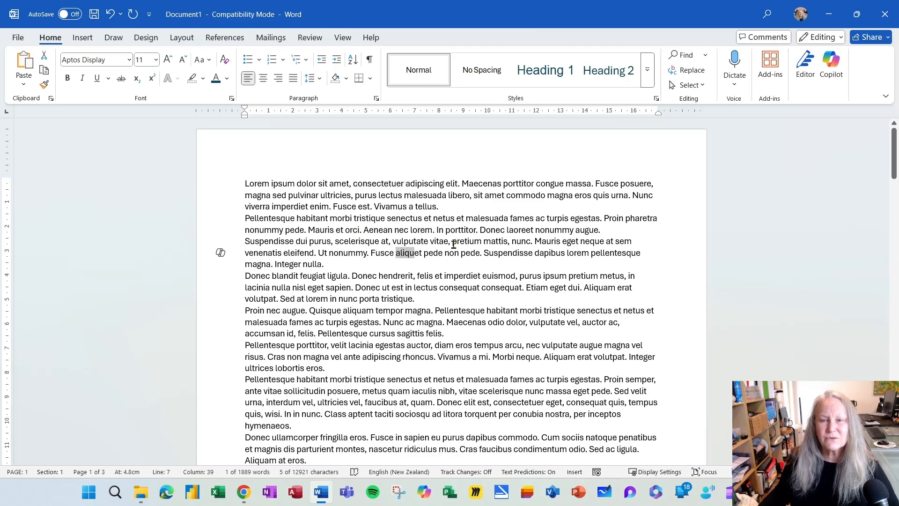
double_click(487, 184)
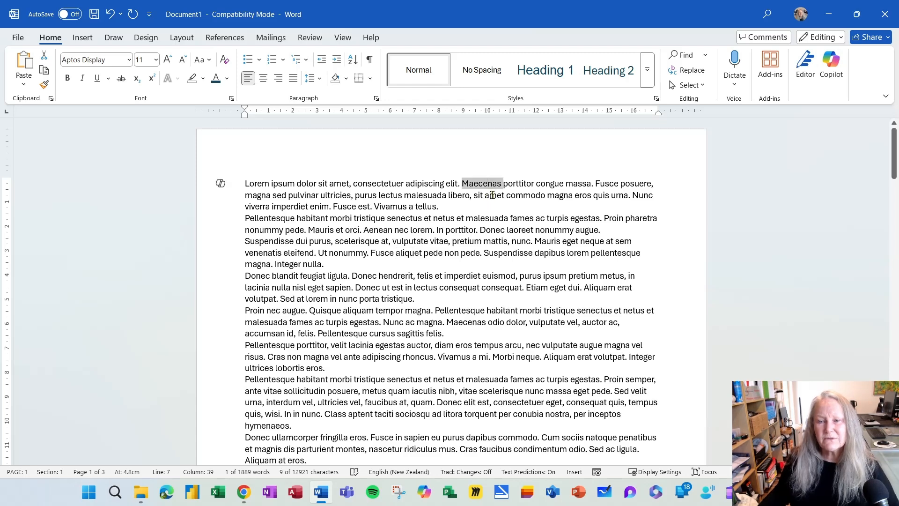
double_click(495, 195)
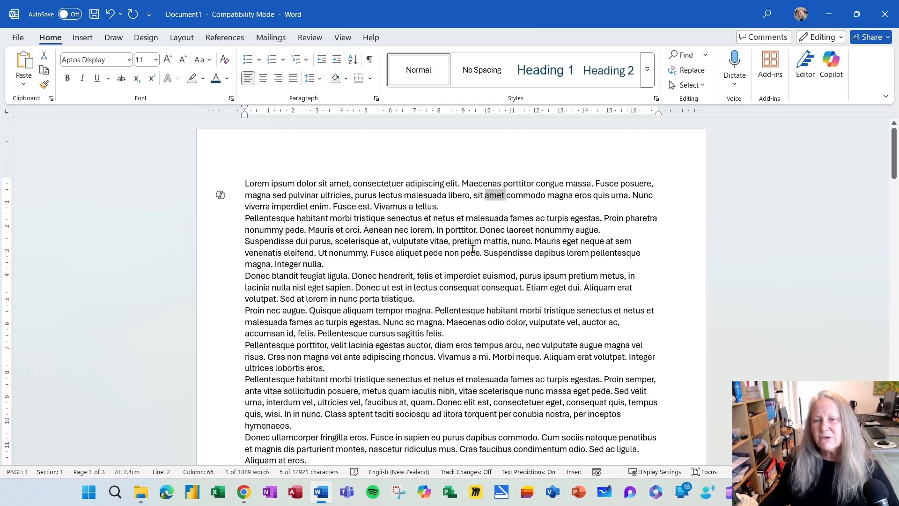
click(470, 242)
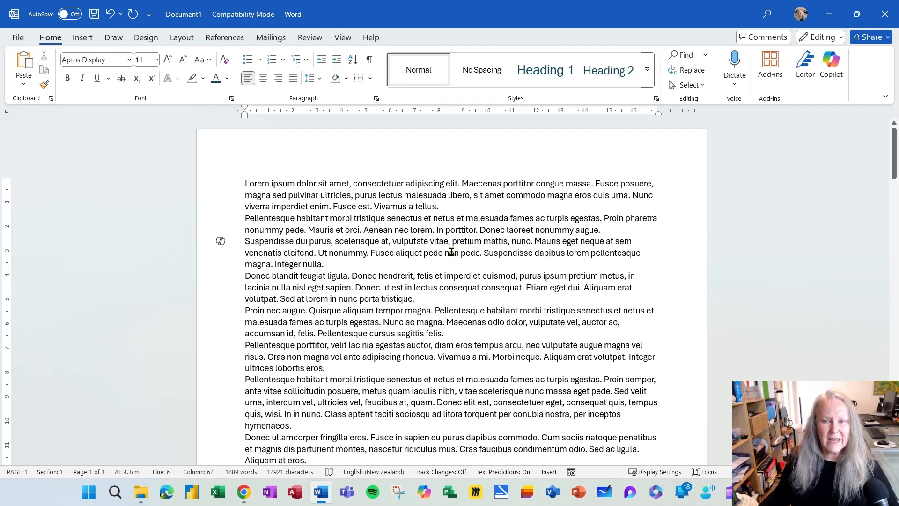
- Select the whole sentence starting "Suspendisse dui purus", then the fifth paragraph's sentence starting "Pellentesque habitant morbi", and clear the selection
ctrl+click(422, 242)
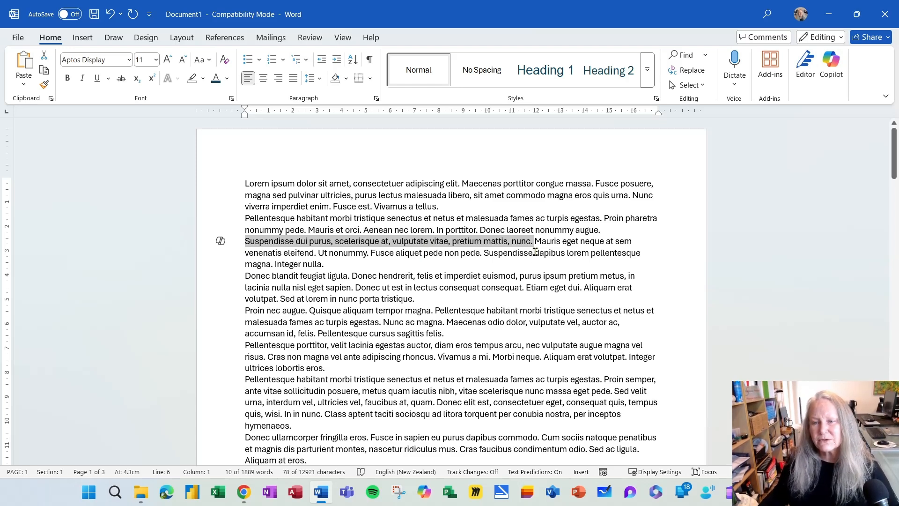
click(444, 276)
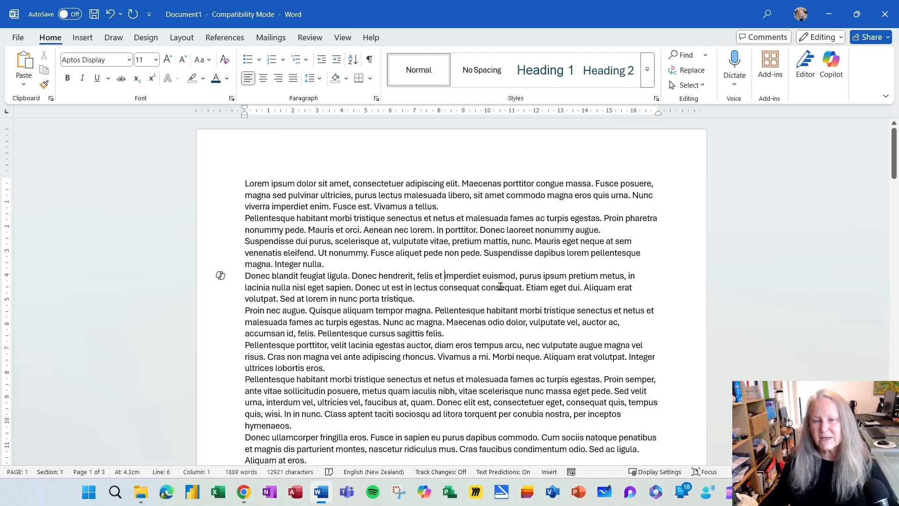
ctrl+click(514, 310)
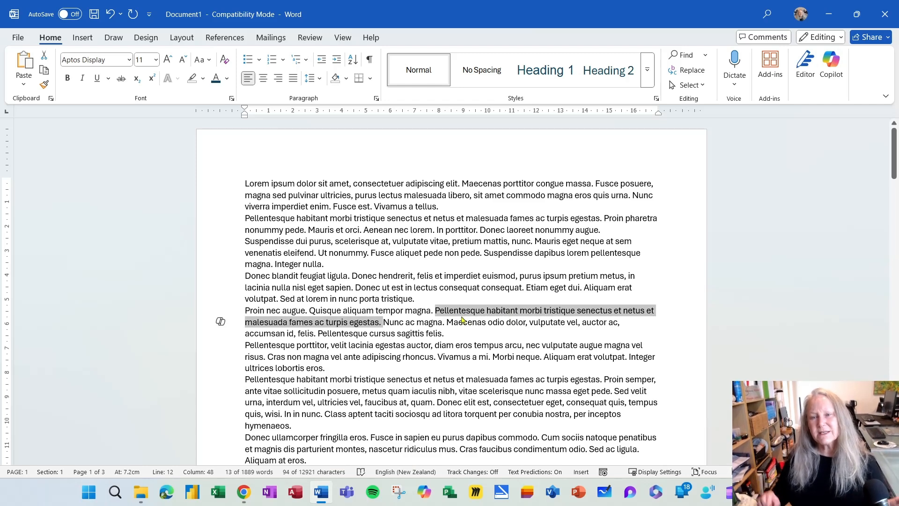
click(462, 288)
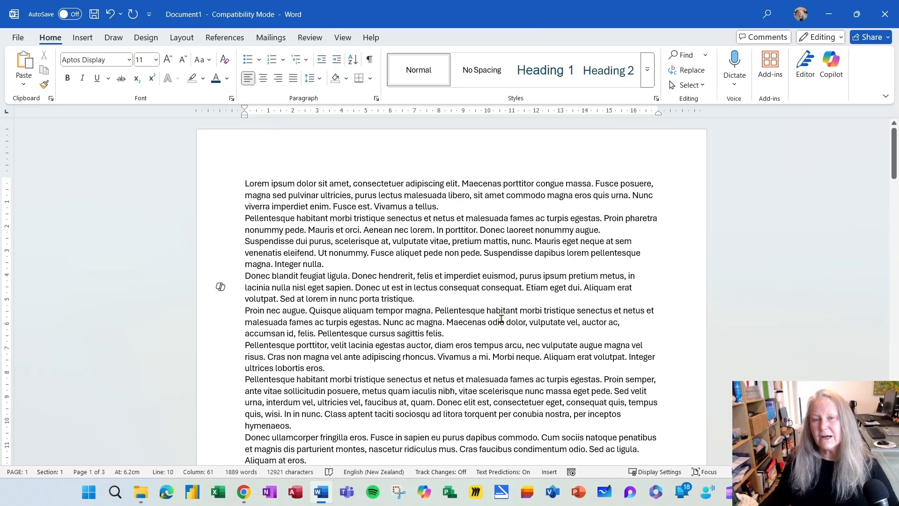
- Select the second paragraph's first line, the whole paragraph starting "Suspendisse dui purus", and the entire document, one after another
click(215, 219)
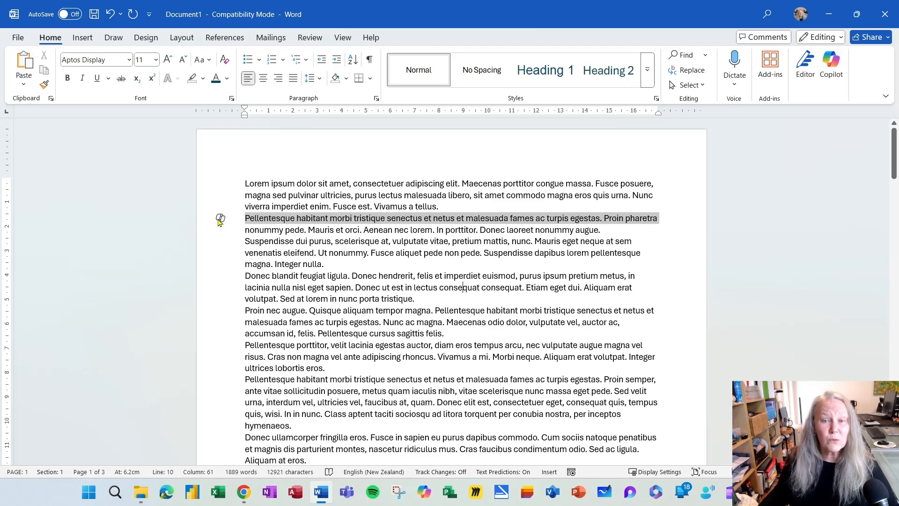
double_click(205, 253)
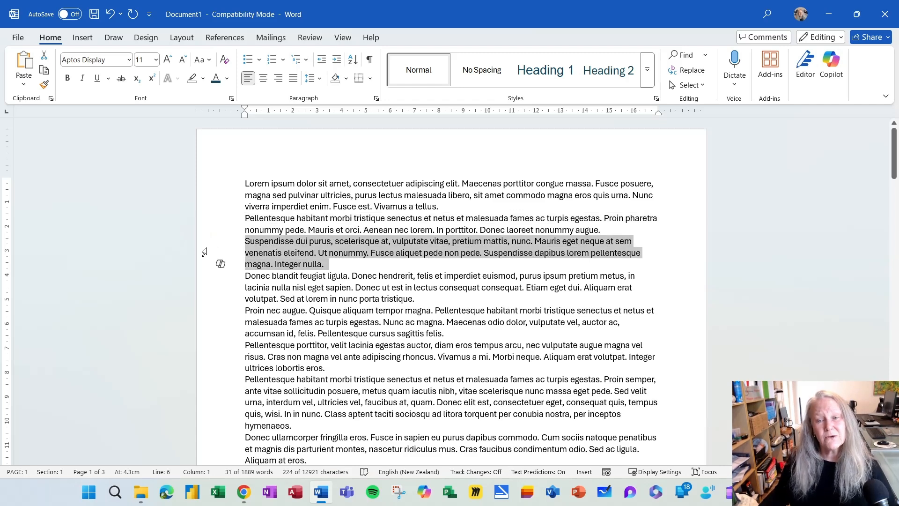
triple_click(204, 253)
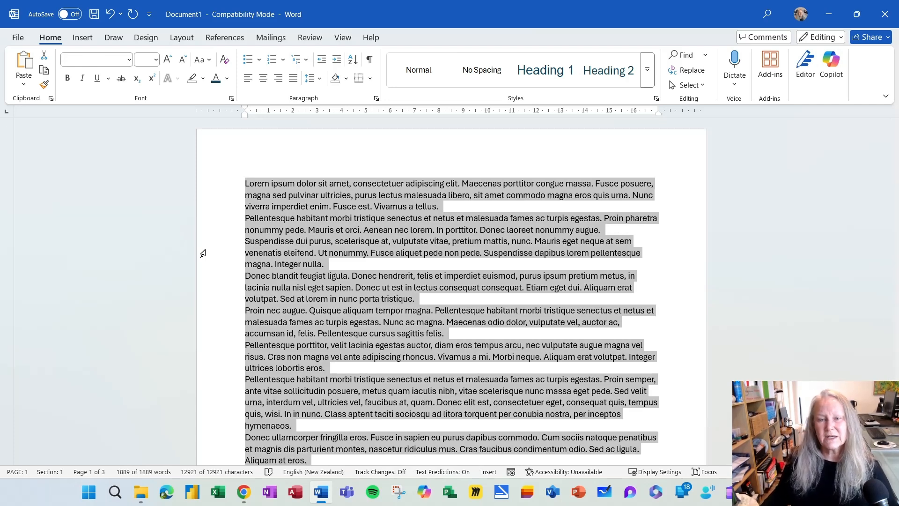
- Select the line starting "nonummy pede", expand to its whole paragraph, and select the entire document
click(202, 231)
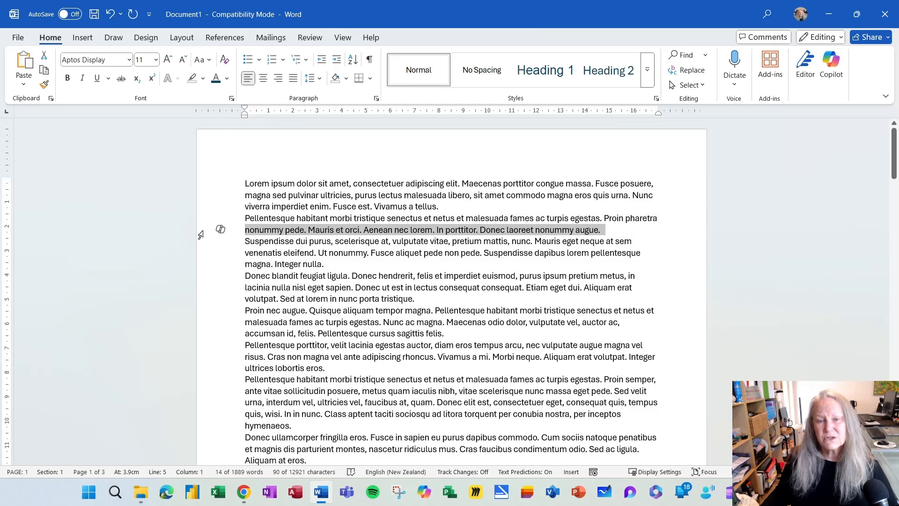
double_click(201, 232)
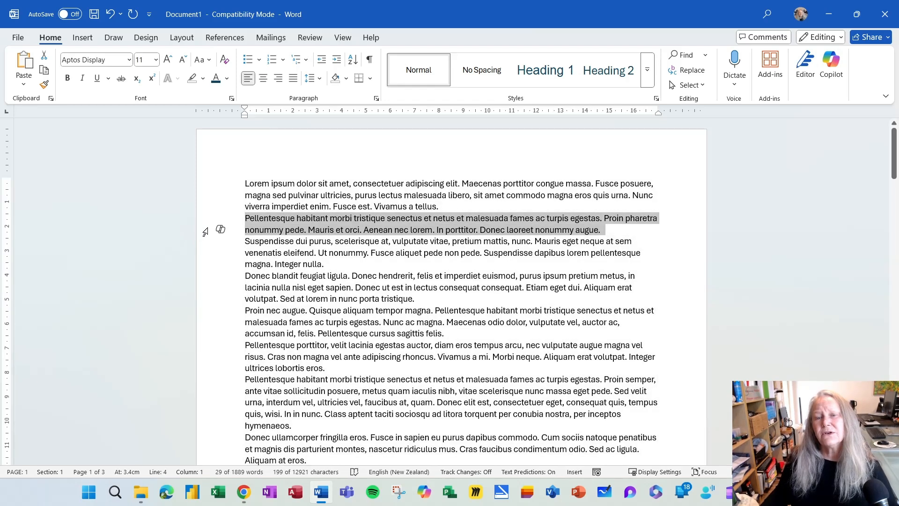
triple_click(205, 232)
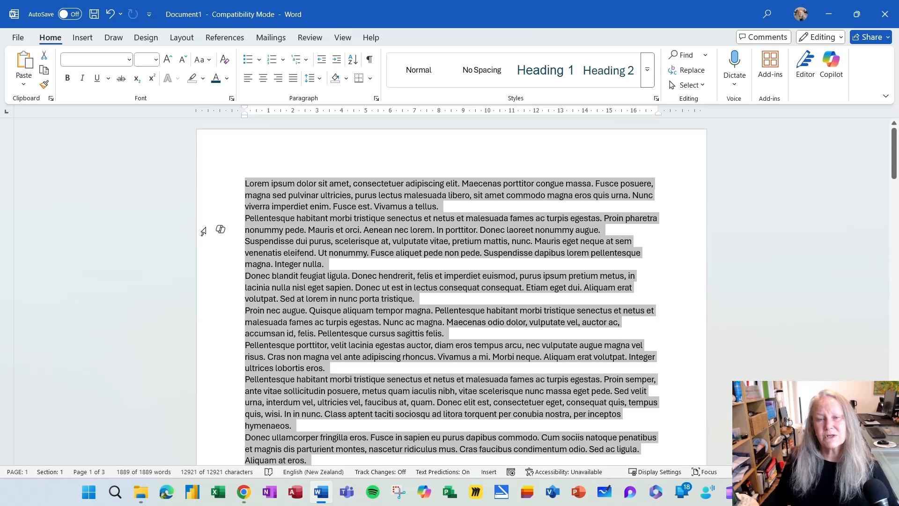
- Repeat the selection of the second paragraph's last line, followed by the entire document
click(203, 231)
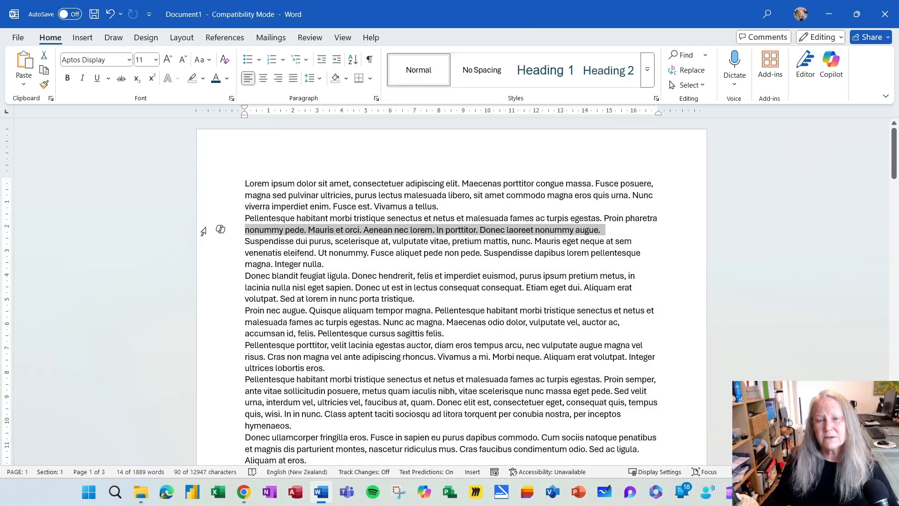
double_click(203, 231)
double_click(204, 234)
click(204, 234)
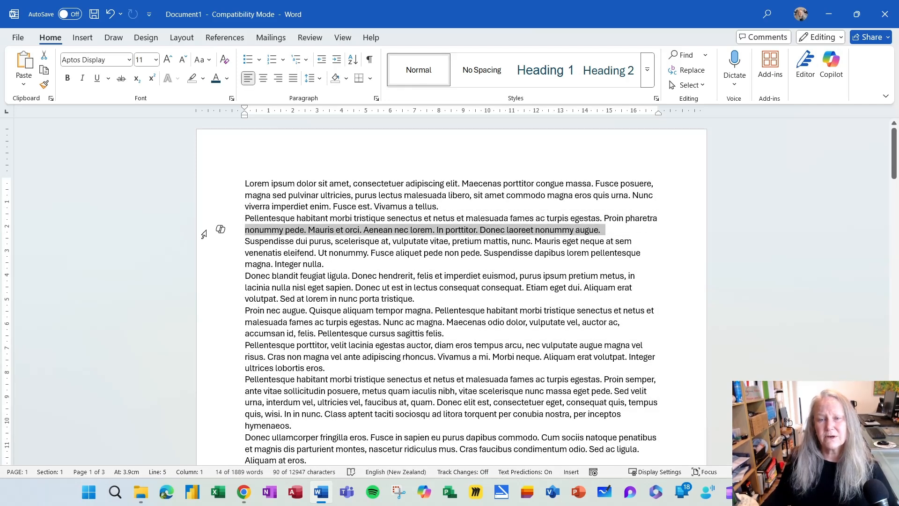
triple_click(204, 234)
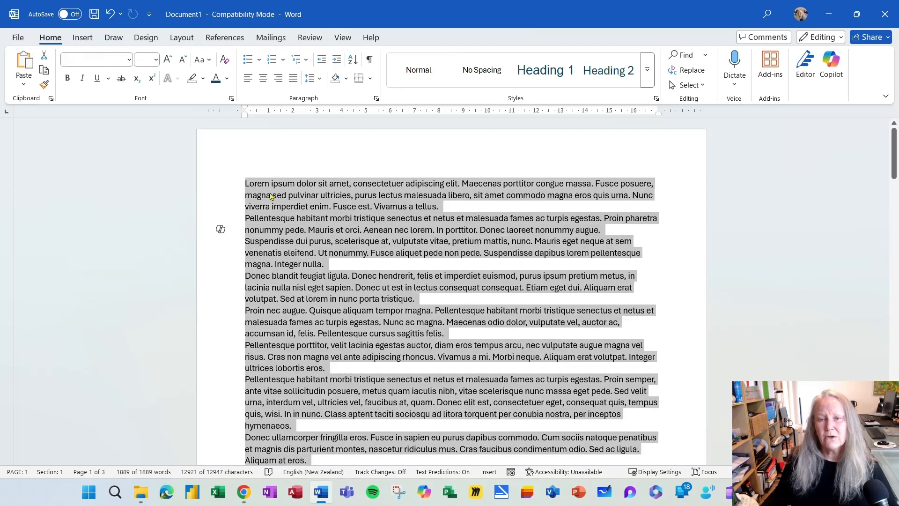
- Clear the selection, select the entire document again, and return the cursor to the document's beginning
click(298, 201)
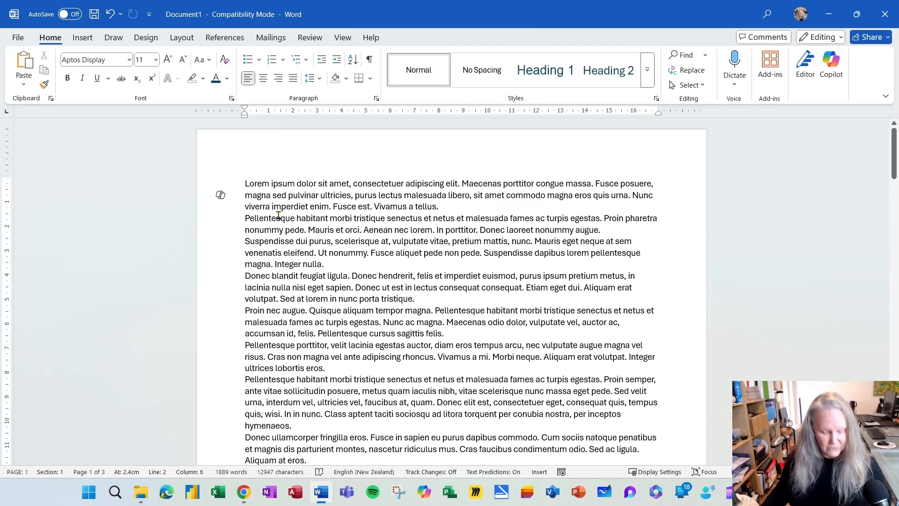
key(ctrl+a)
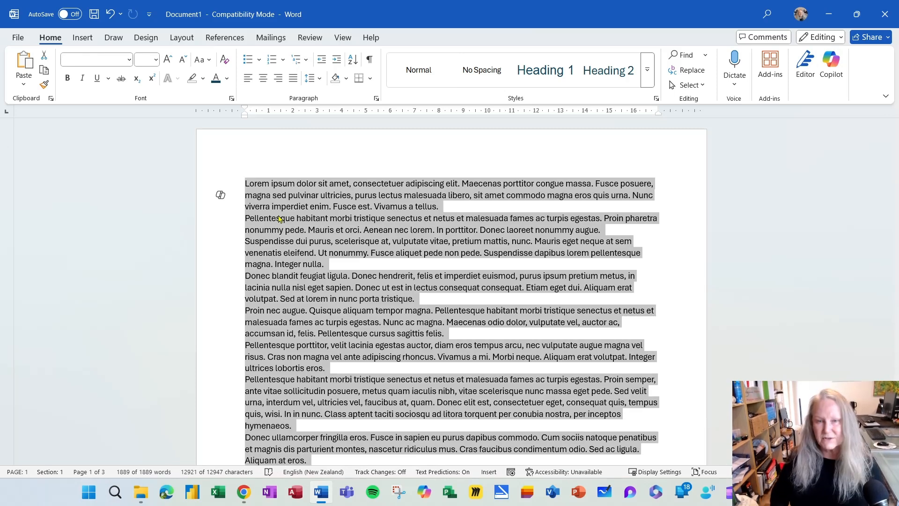
key(ctrl+Home)
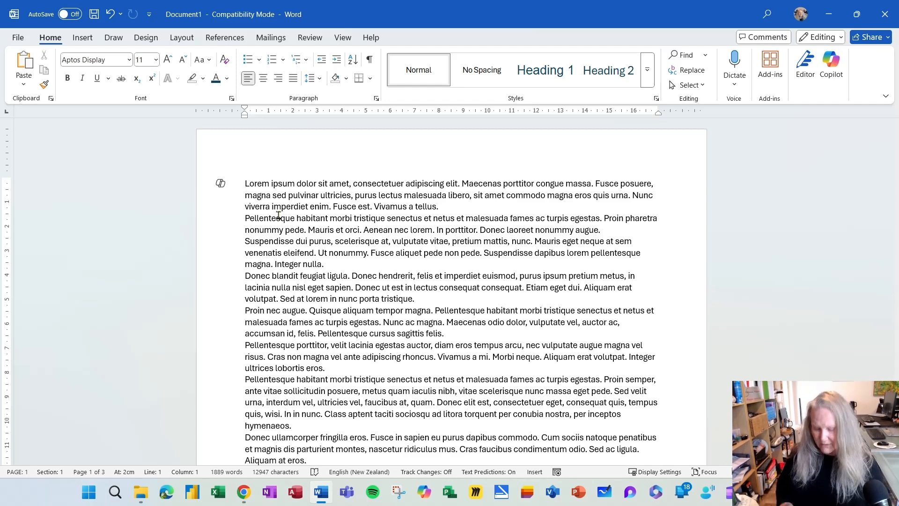
- Move the cursor forward through the words of the first line to just before "porttitor"
key(Right)
key(Right)
key(Right)
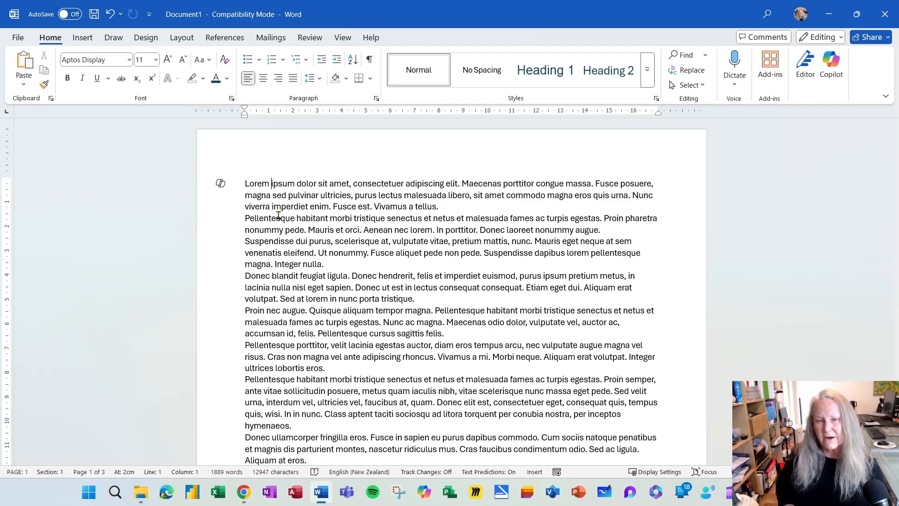
key(ctrl+Right)
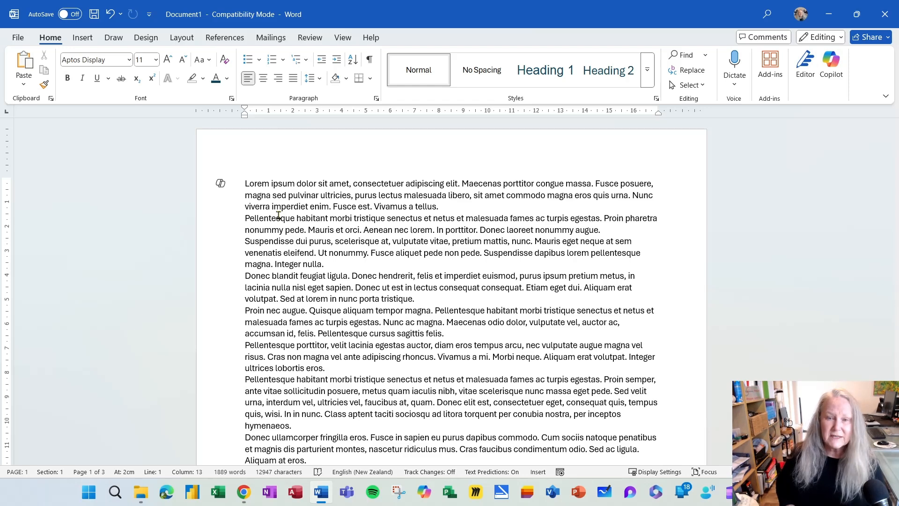
key(Left)
key(Left)
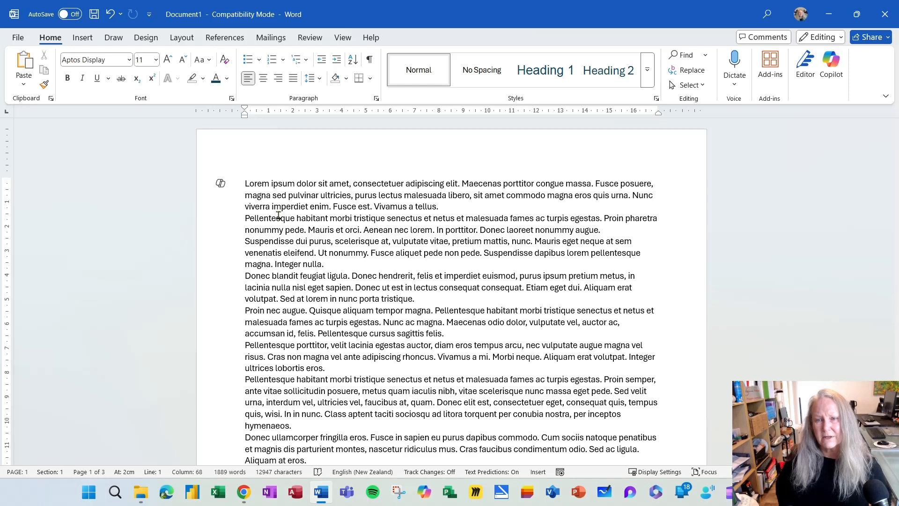
- Move the cursor back word by word along the first line to the start of "Lorem"
key(ctrl+Left)
key(ctrl+Left)
key(ctrl+Left)
key(ctrl+Left)
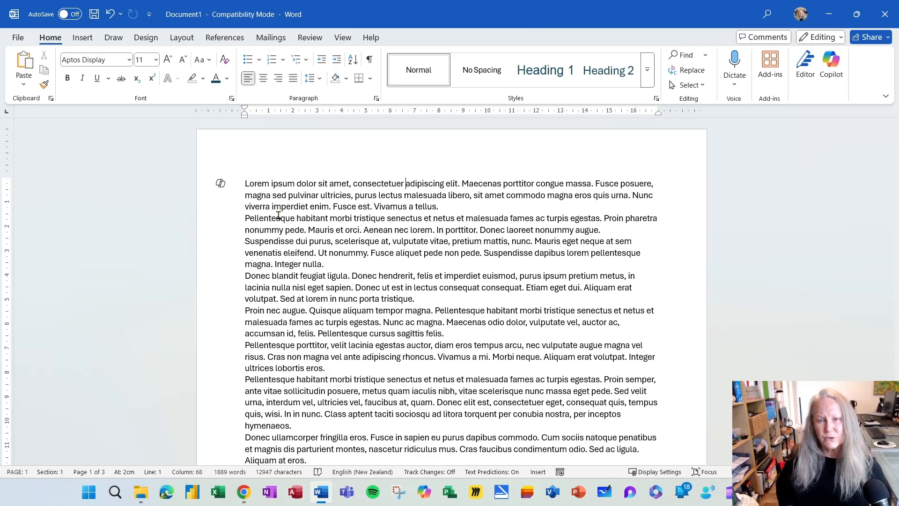
key(ctrl+Left)
key(ctrl+Left)
key(ctrl+Left)
key(ctrl+Left)
key(ctrl+Left)
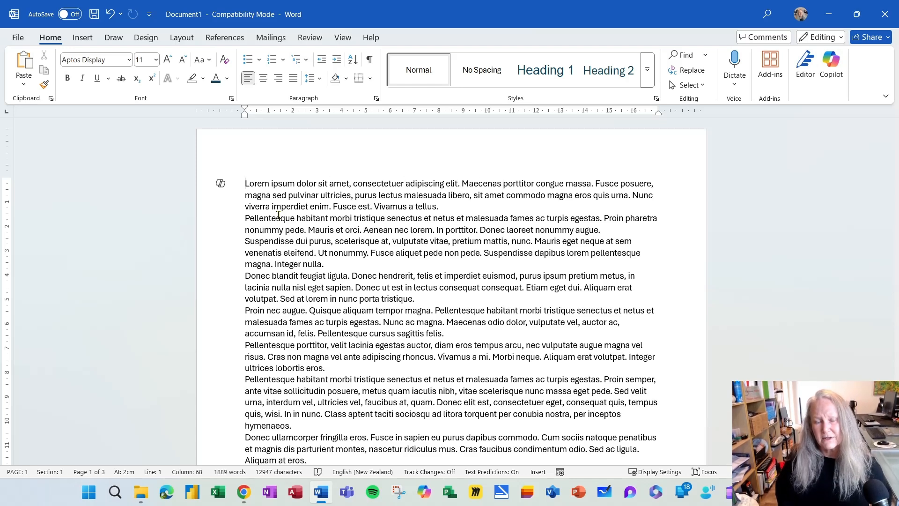
key(ctrl+Right)
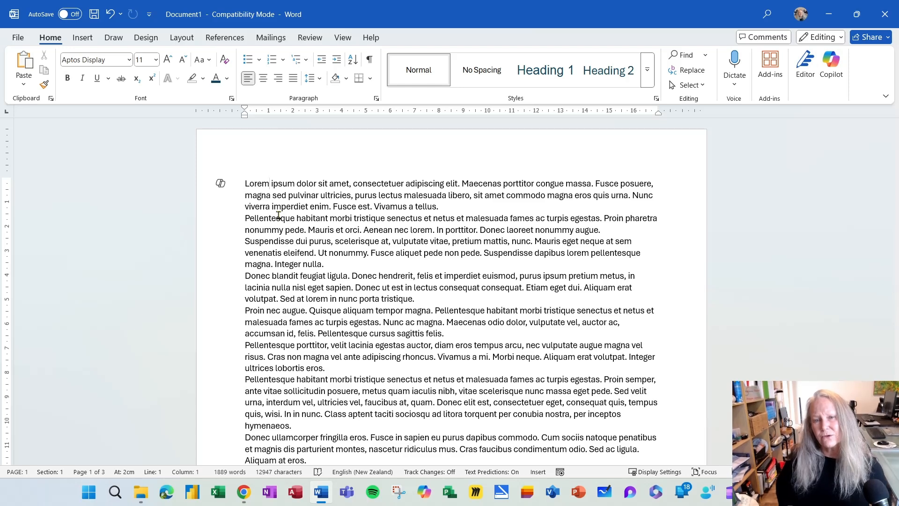
key(ctrl+Left)
key(ctrl+Left)
key(ctrl+Left)
key(ctrl+Left)
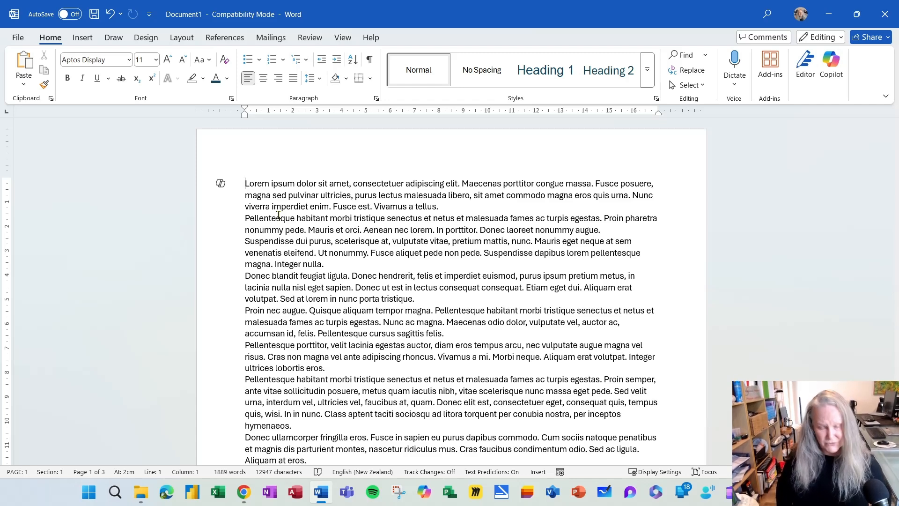
- Select the first line's text word by word from "Lorem" through "massa", and make it bold and underlined
key(ctrl+shift+Right)
key(ctrl+shift+Right)
key(ctrl+shift+Right)
key(ctrl+shift+Right)
key(ctrl+shift+Right)
key(ctrl+shift+Right)
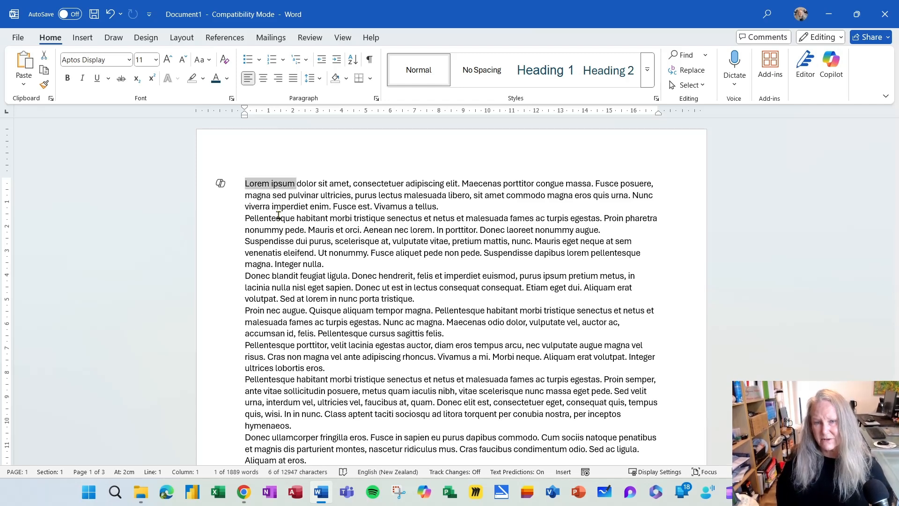
key(ctrl+shift+Right)
key(ctrl+shift+Right)
key(ctrl+shift+Right)
key(ctrl+shift+Right)
key(ctrl+shift+Right)
key(ctrl+shift+Right)
key(ctrl+shift+Right)
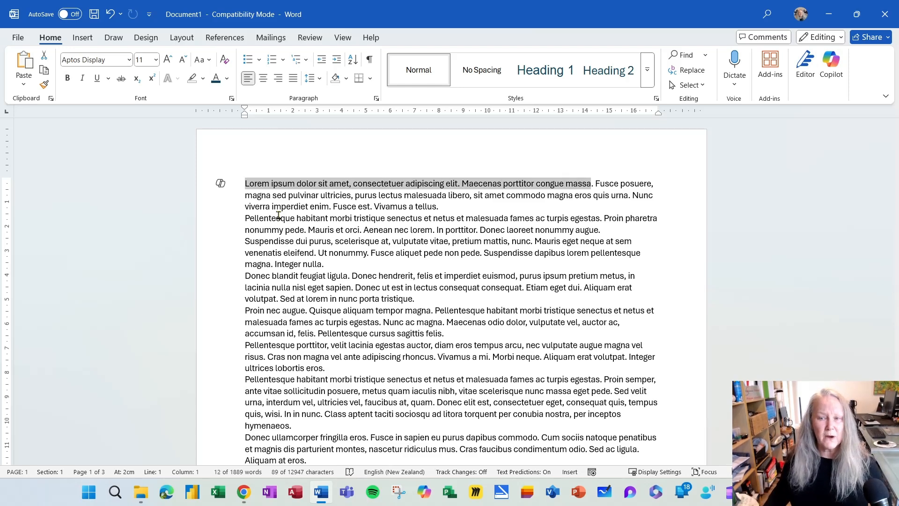
key(ctrl+b)
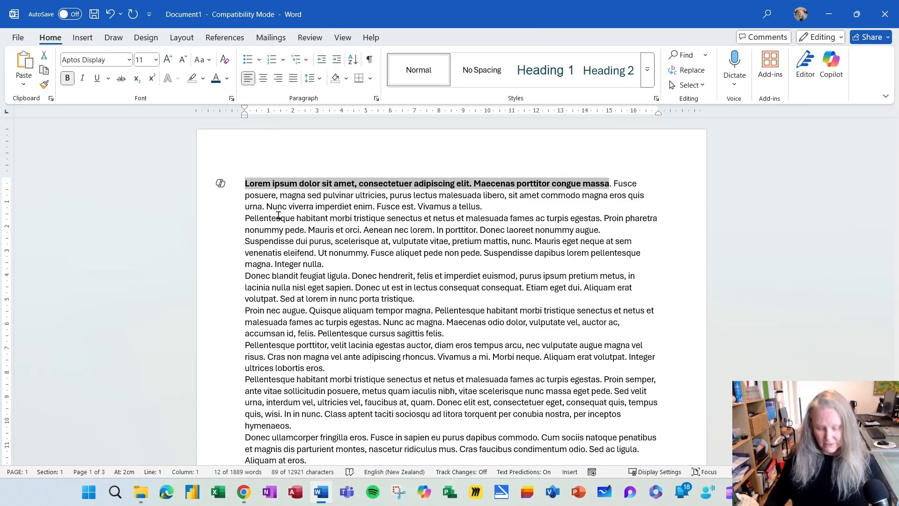
key(ctrl+u)
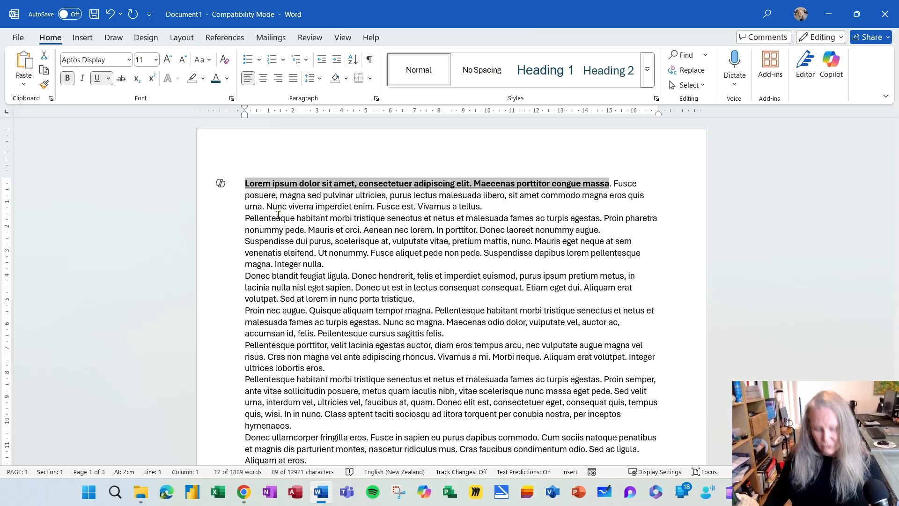
- Remove the underline and bold from the selected text, and shrink the selection so it ends after "Maecenas"
key(ctrl+u)
key(ctrl+b)
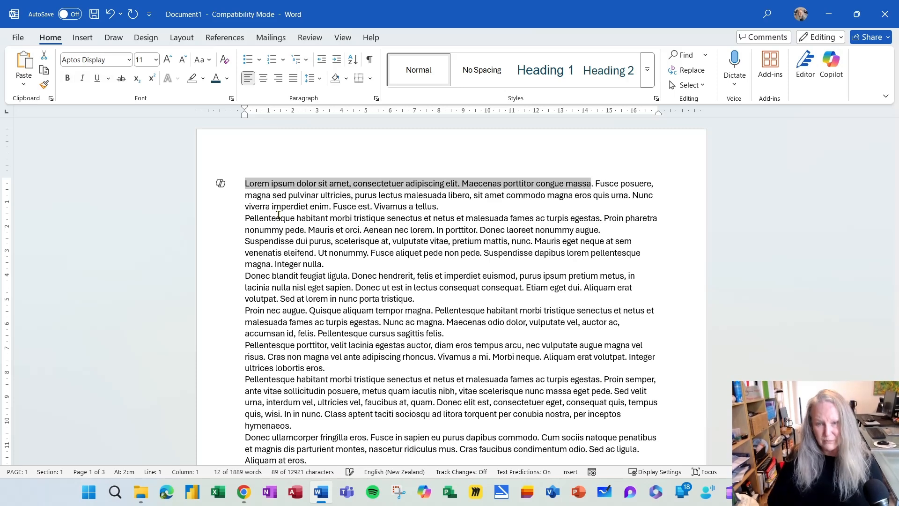
key(ctrl+shift+Left)
key(ctrl+shift+Left)
key(ctrl+shift+Left)
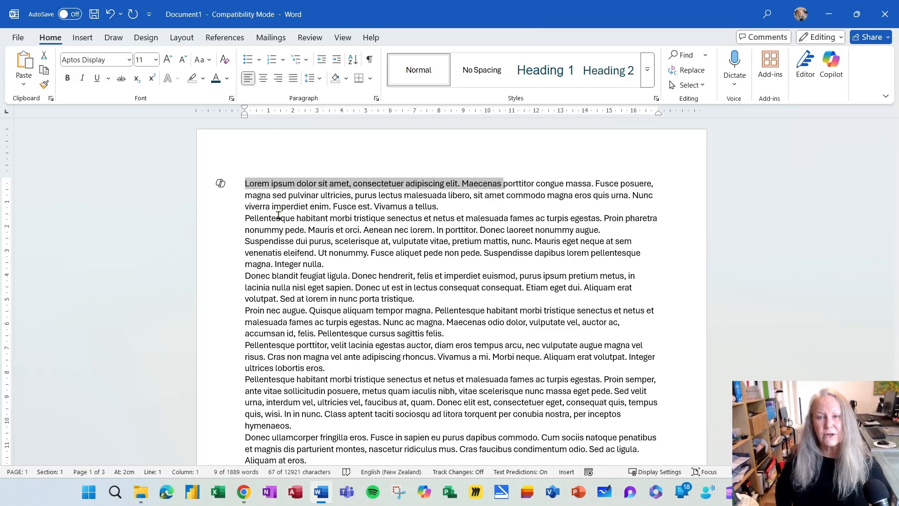
- Move the cursor paragraph by paragraph down to the start of the seventh paragraph and back up to the document's beginning
key(ctrl+Down)
key(ctrl+Down)
key(ctrl+Down)
key(ctrl+Down)
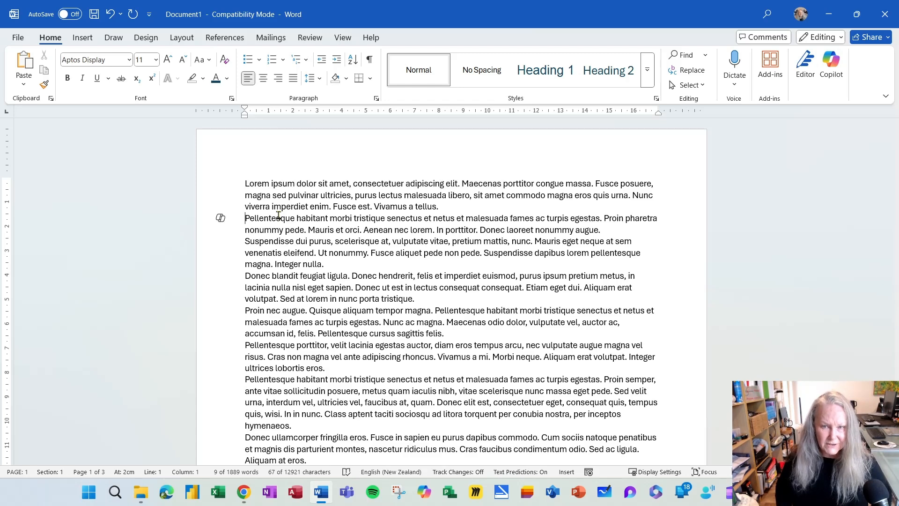
key(ctrl+Down)
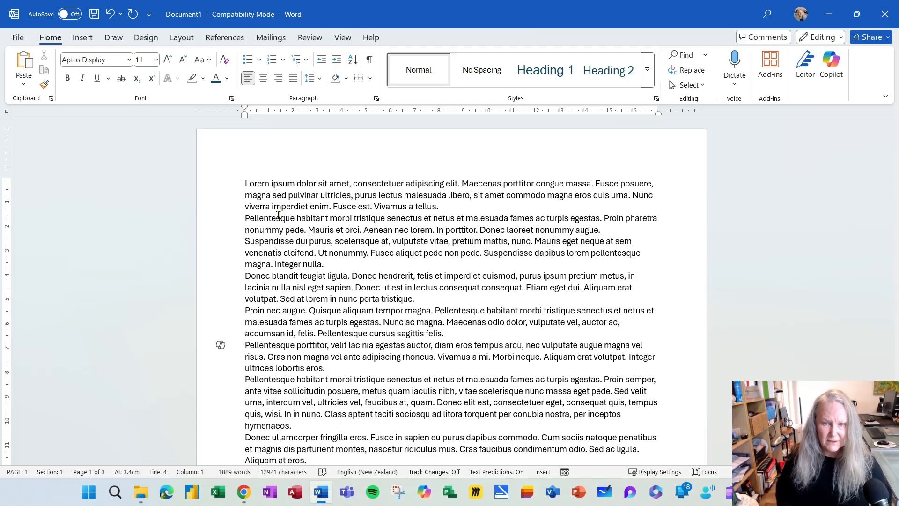
key(ctrl+Down)
key(ctrl+Up)
key(ctrl+Up)
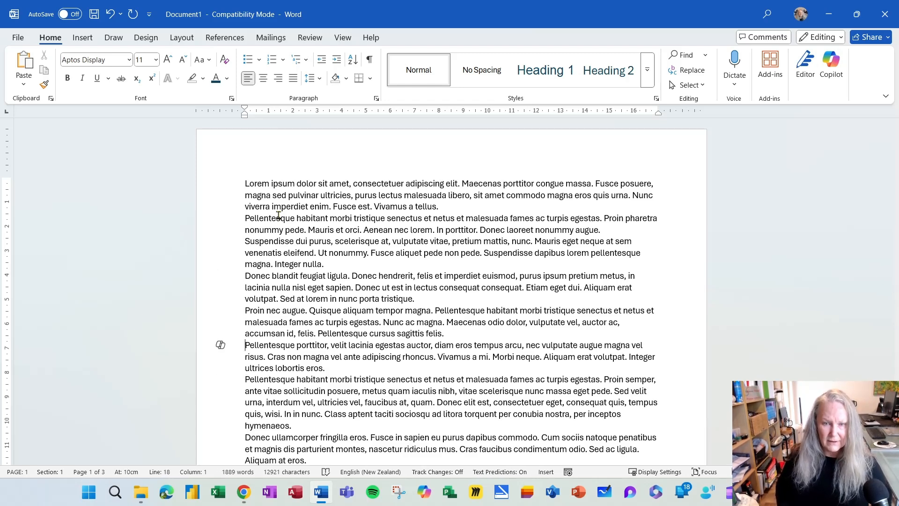
key(ctrl+Up)
key(ctrl+Up)
key(ctrl+Up)
key(ctrl+Up)
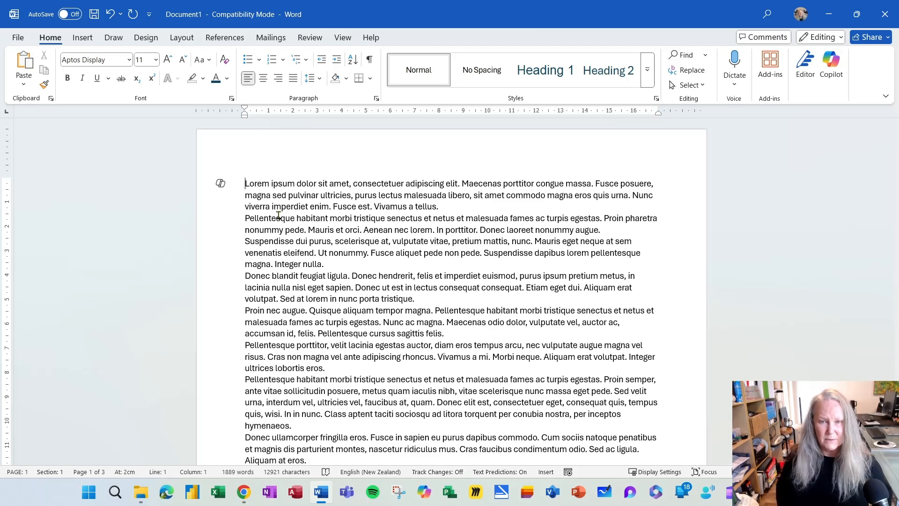
- Select the first six paragraphs, extending the selection one paragraph at a time
key(ctrl+shift+Down)
key(ctrl+shift+Down)
key(ctrl+shift+Down)
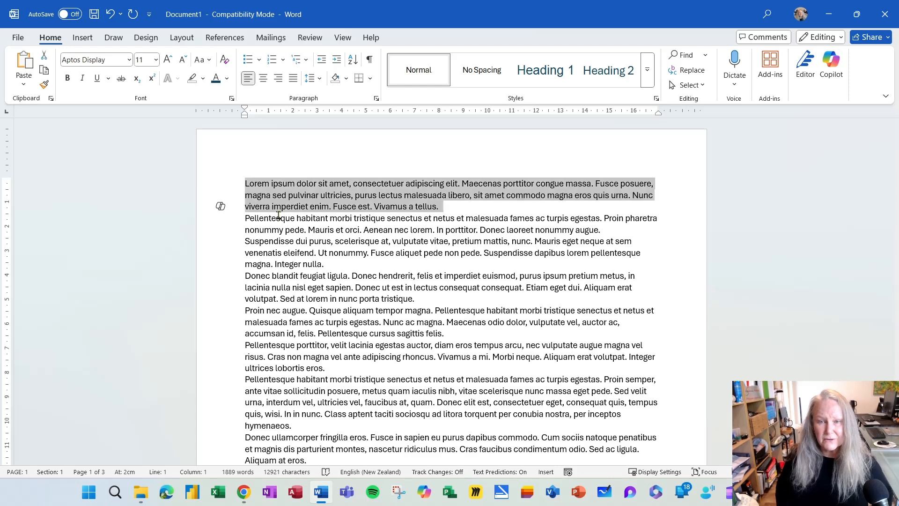
key(ctrl+shift+Down)
key(ctrl+shift+Down)
key(ctrl+shift+Down)
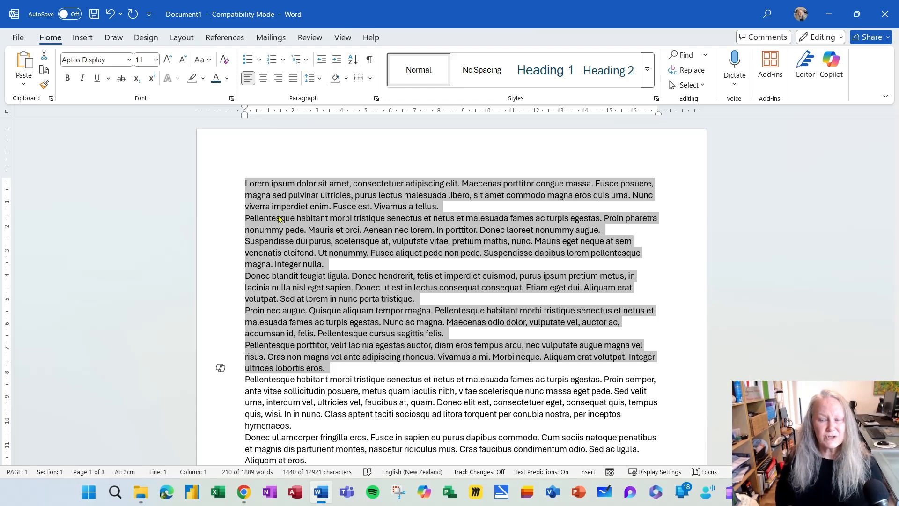
- Select the document's first paragraph from its beginning, and make it bold with a medium blue theme colour
key(ctrl+Home)
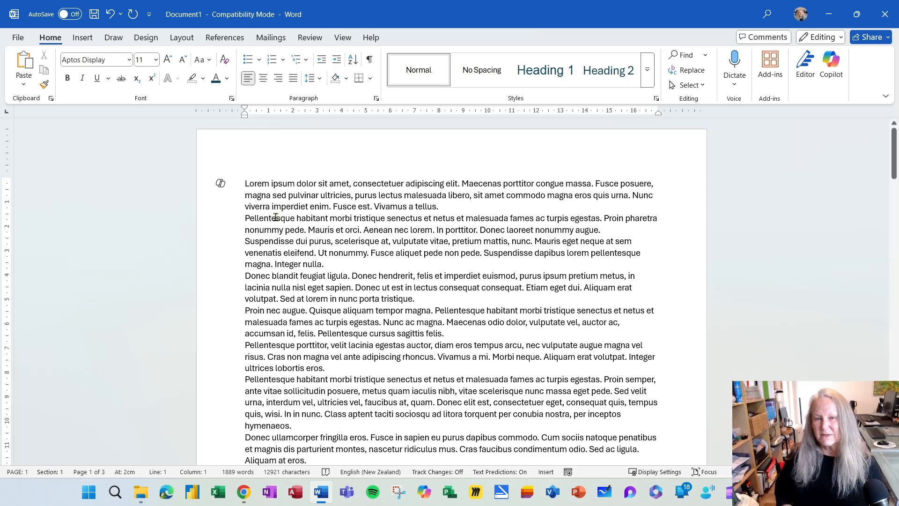
key(ctrl+shift+Down)
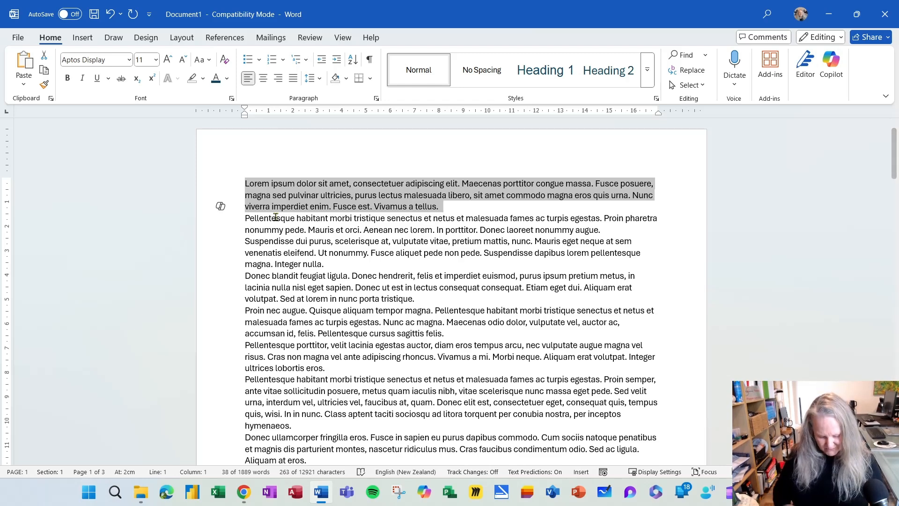
key(ctrl+b)
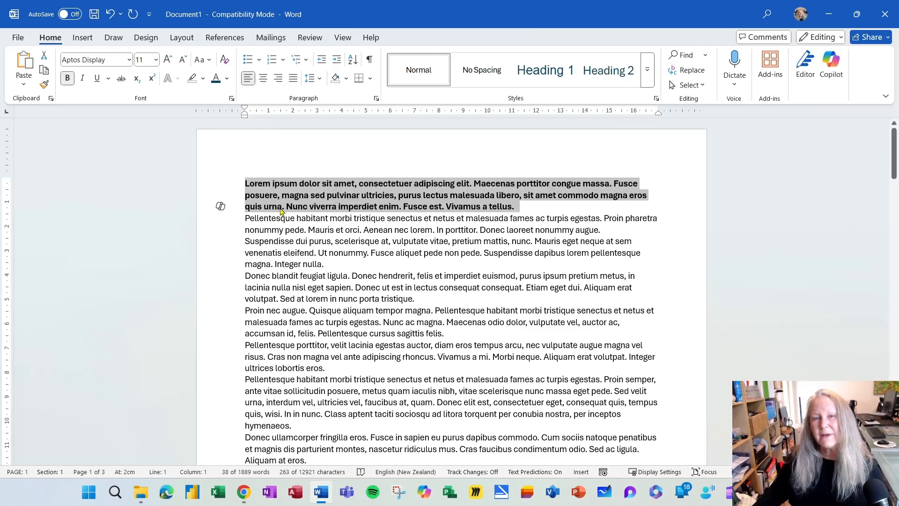
click(228, 79)
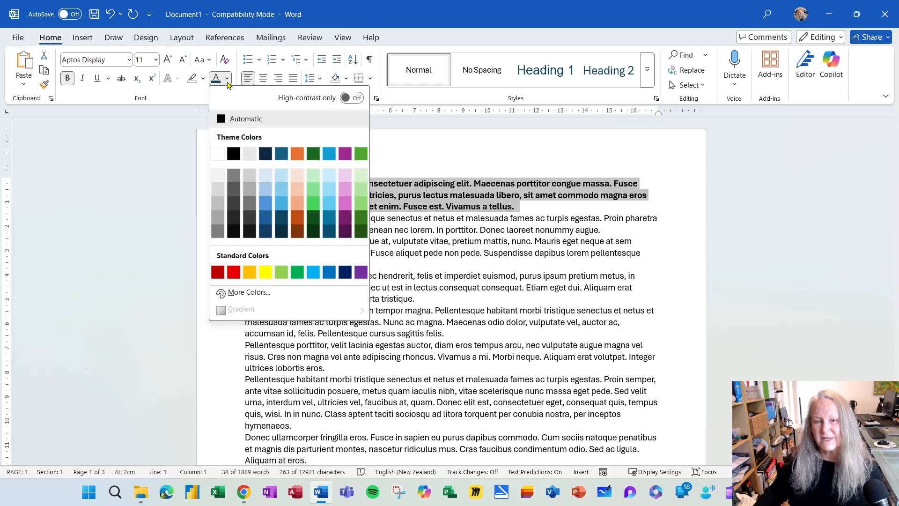
click(265, 203)
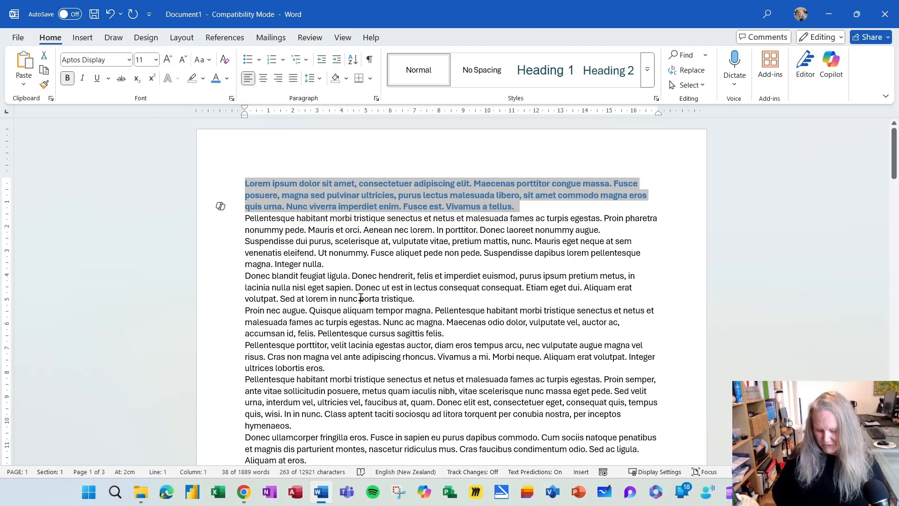
- Enlarge the selected paragraph's text step by step to 20 pt, and bring it back down to 14 pt
key(ctrl+shift+period)
key(ctrl+shift+period)
key(ctrl+shift+period)
key(ctrl+shift+period)
key(ctrl+shift+period)
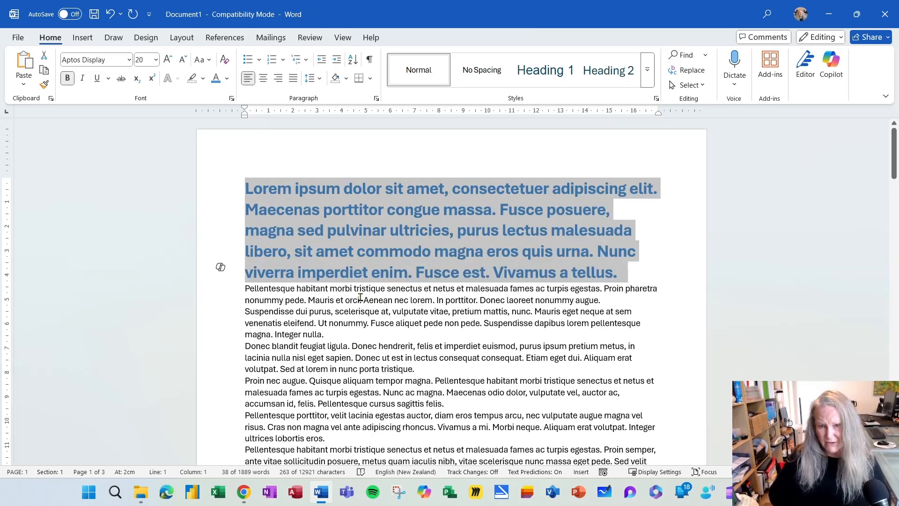
key(ctrl+shift+comma)
key(ctrl+shift+comma)
key(ctrl+shift+comma)
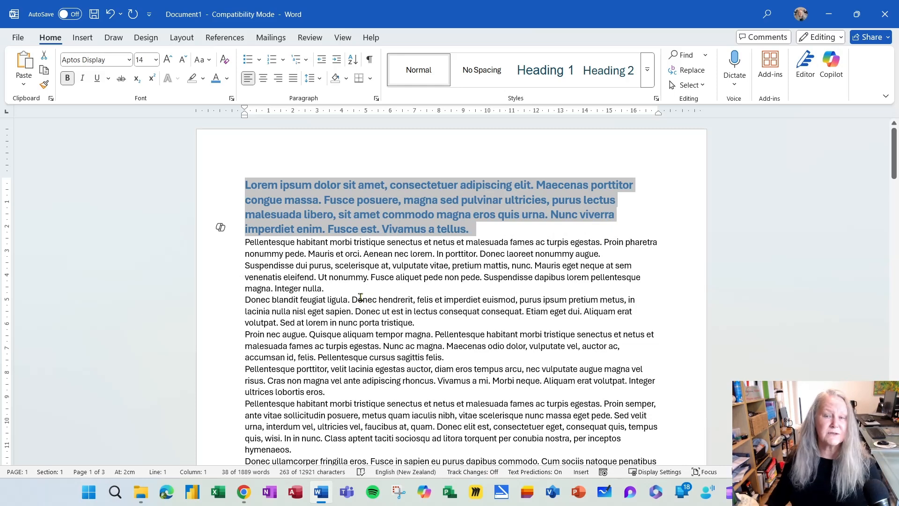
key(ctrl+shift+period)
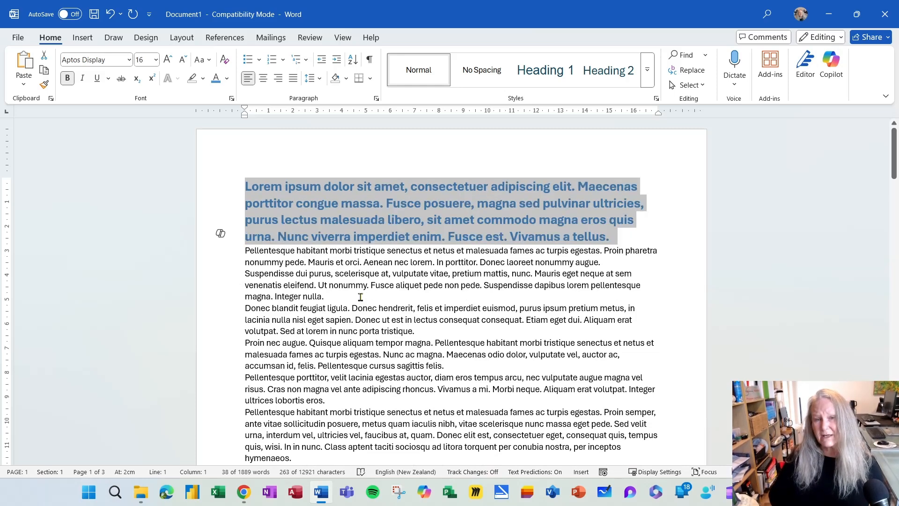
key(ctrl+shift+comma)
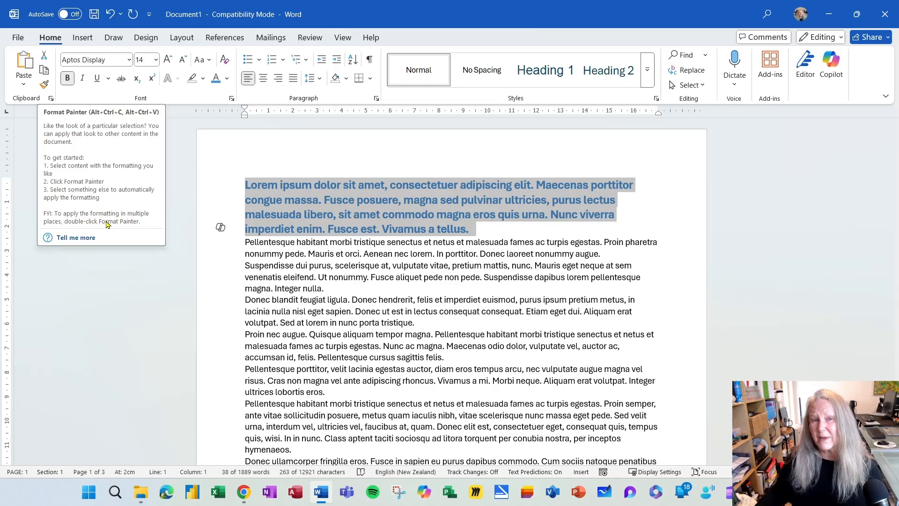
- Keep Format Painter active and copy the first paragraph's formatting to the paragraphs starting "Donec blandit", "Pellentesque porttitor" and "Cras dapibus dapibus"
click(45, 86)
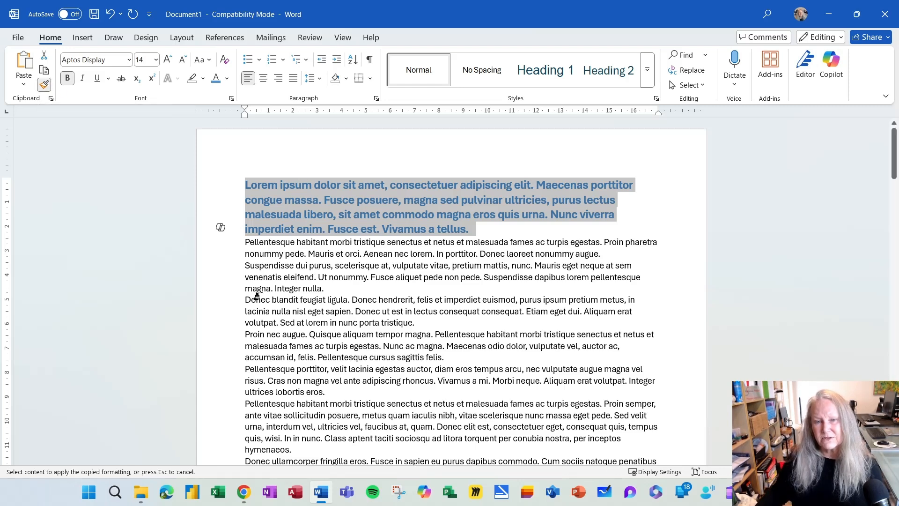
double_click(201, 320)
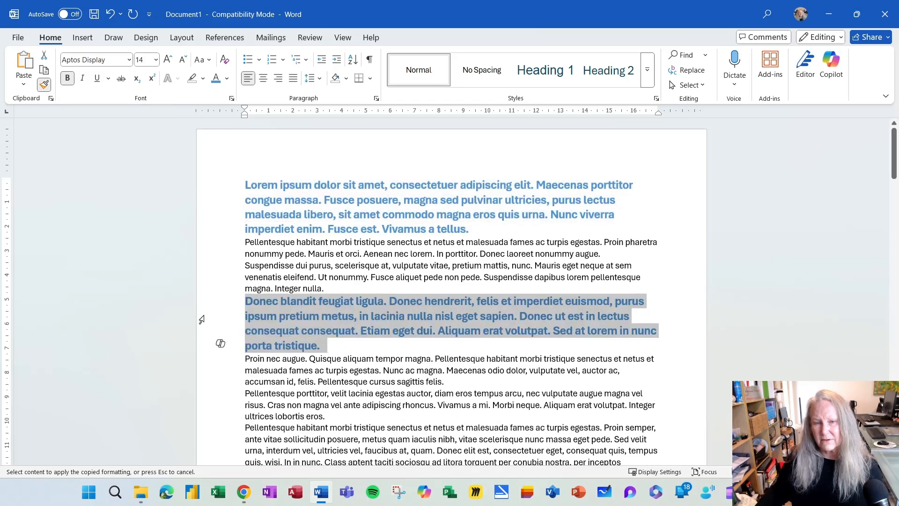
click(197, 417)
double_click(198, 418)
scroll(199, 412, down, 6)
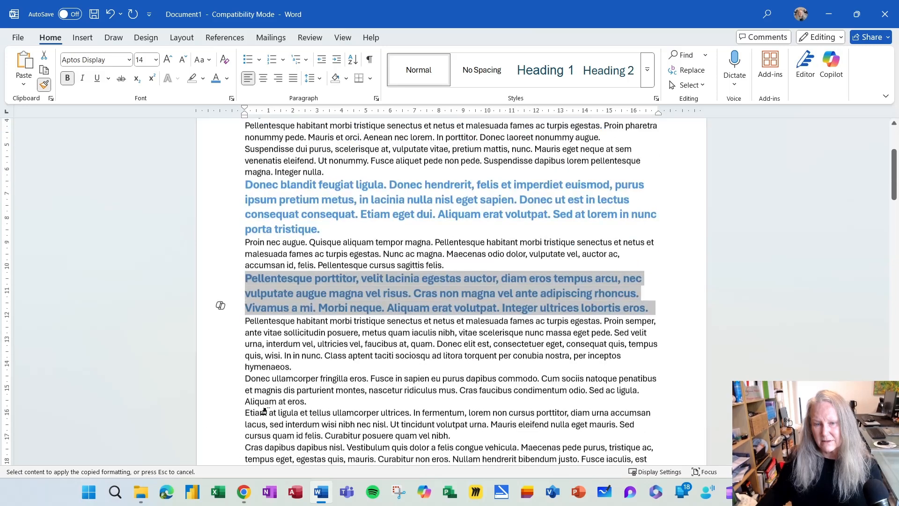
double_click(199, 359)
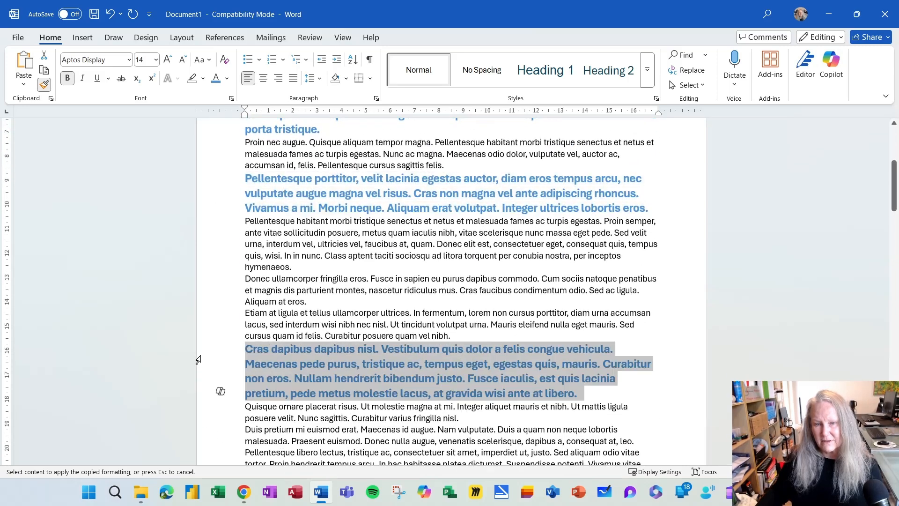
- Apply the copied blue formatting to the paragraphs starting "Nunc viverra imperdiet" on page 1 and "Morbi neque" on page 2
scroll(215, 370, down, 4)
scroll(210, 346, down, 3)
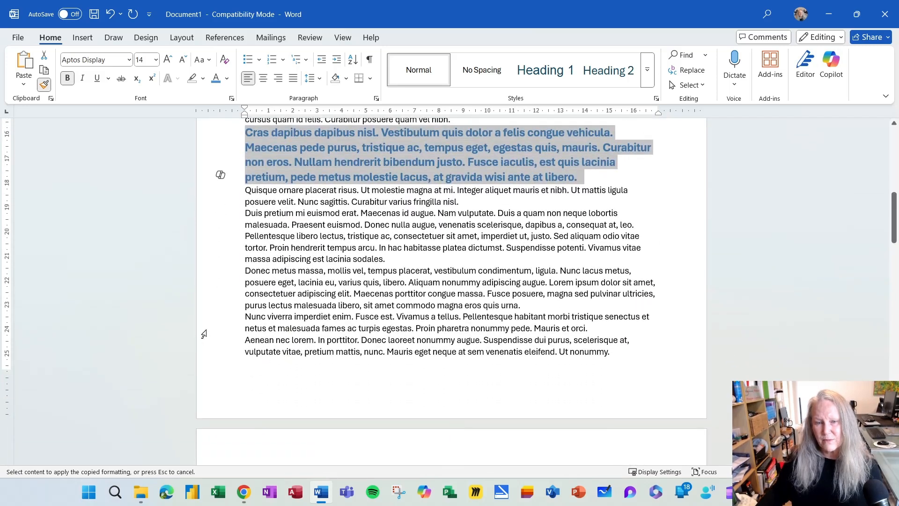
double_click(203, 329)
scroll(315, 330, down, 8)
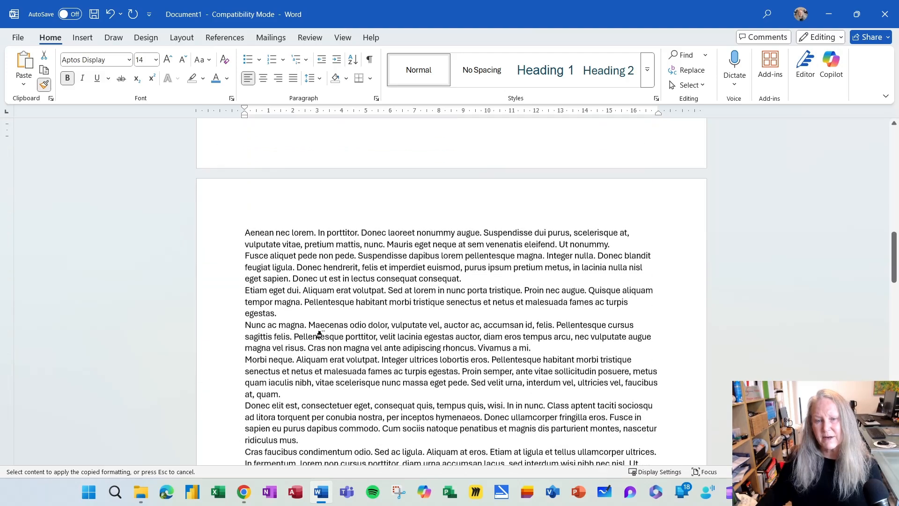
double_click(204, 337)
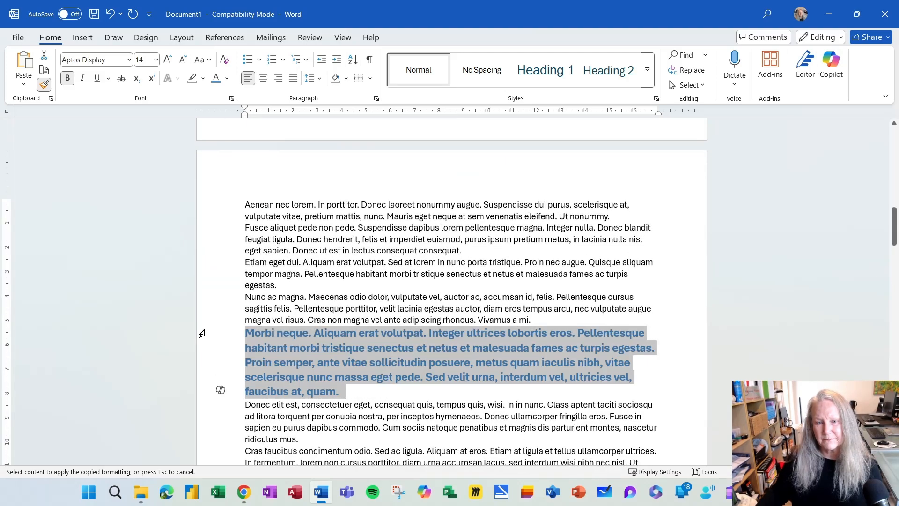
- Apply the copied formatting to the single lines starting "Cras faucibus", "sed interdum wisi", "egestas quis, mauris" and "molestie lacus"
scroll(204, 334, down, 4)
click(199, 300)
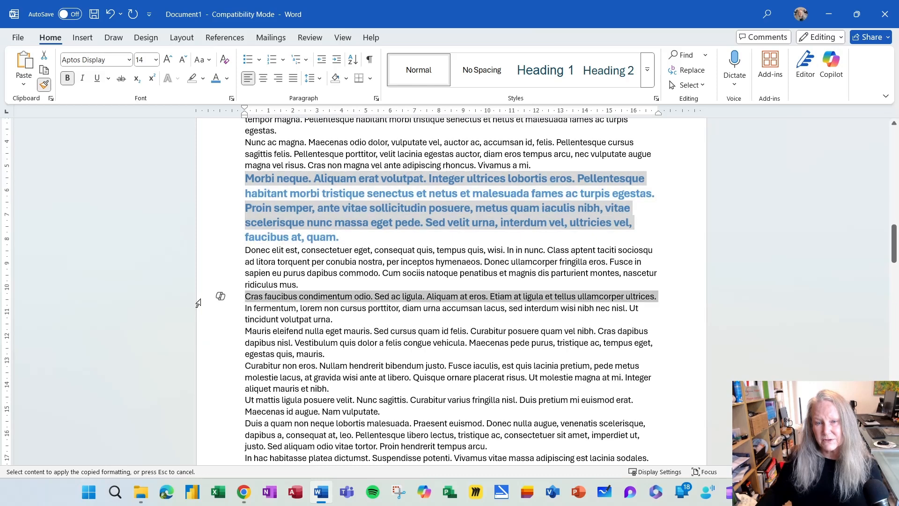
click(198, 331)
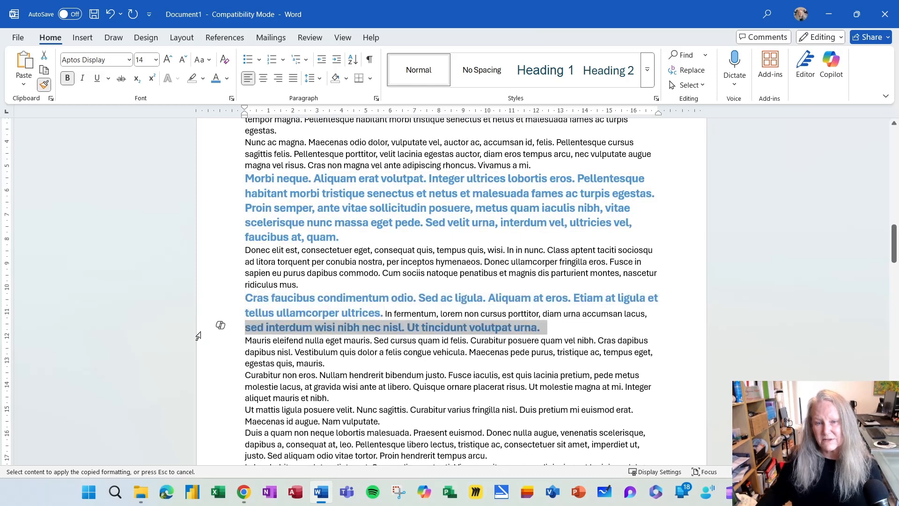
click(201, 361)
click(205, 389)
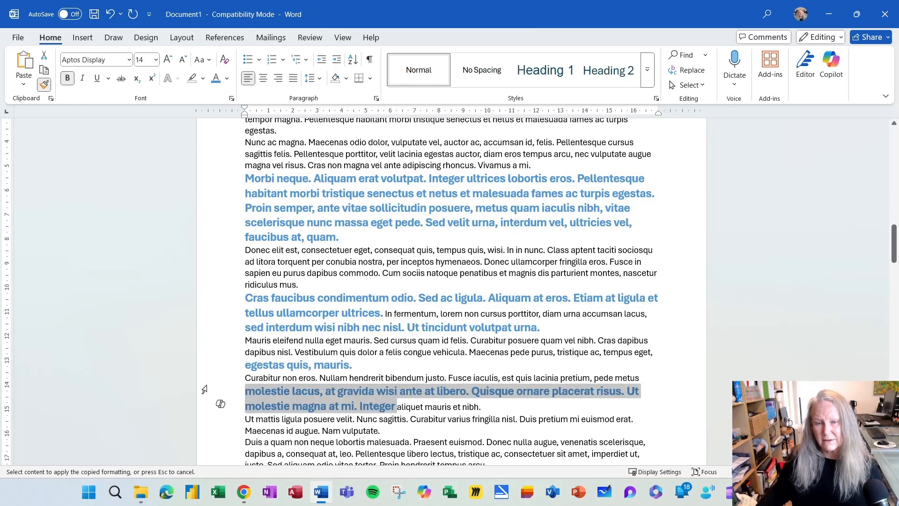
- Apply the copied formatting to the words "euismod", "augue" and "venenatis", and turn Format Painter off
click(462, 442)
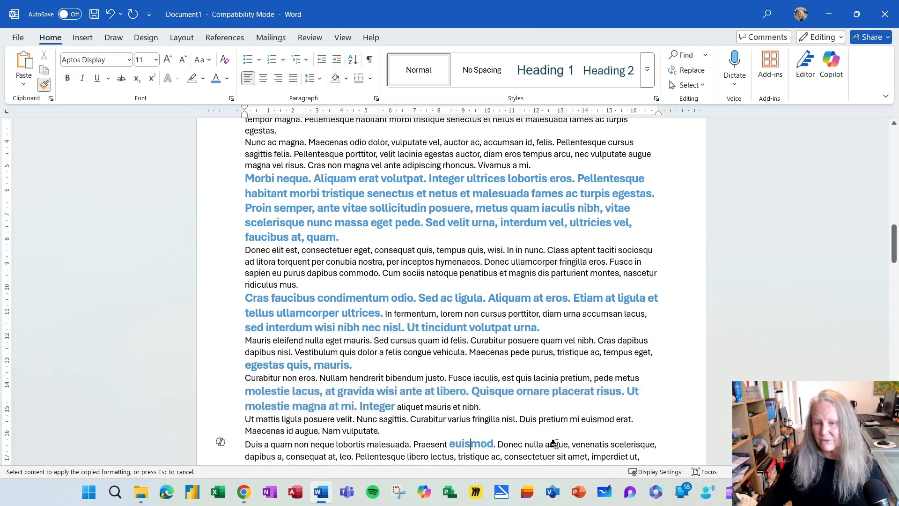
click(552, 443)
click(604, 443)
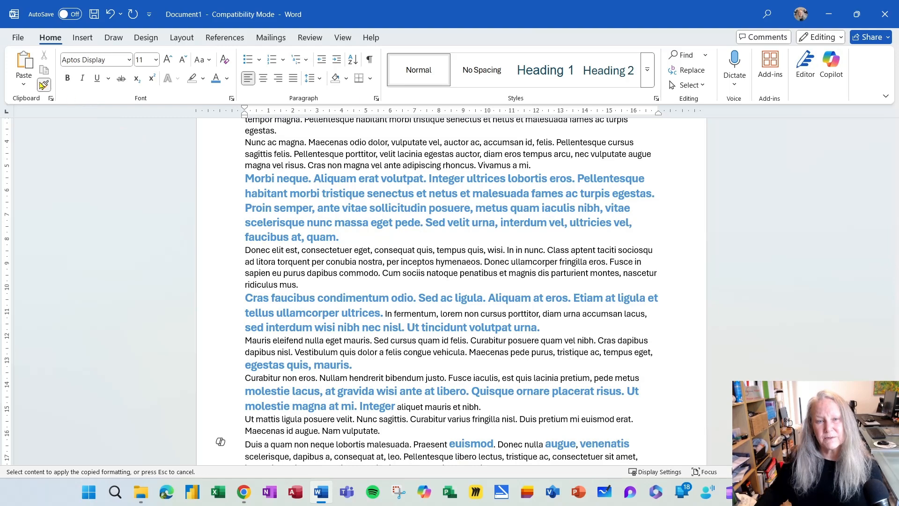
click(44, 87)
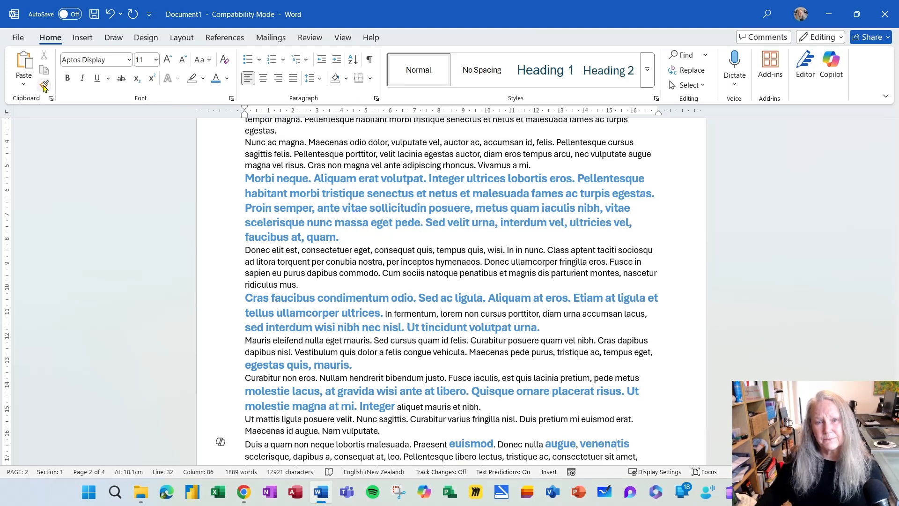
- Return to the document's beginning, select the whole first paragraph, and change its font colour to the purple theme colour
key(ctrl+Home)
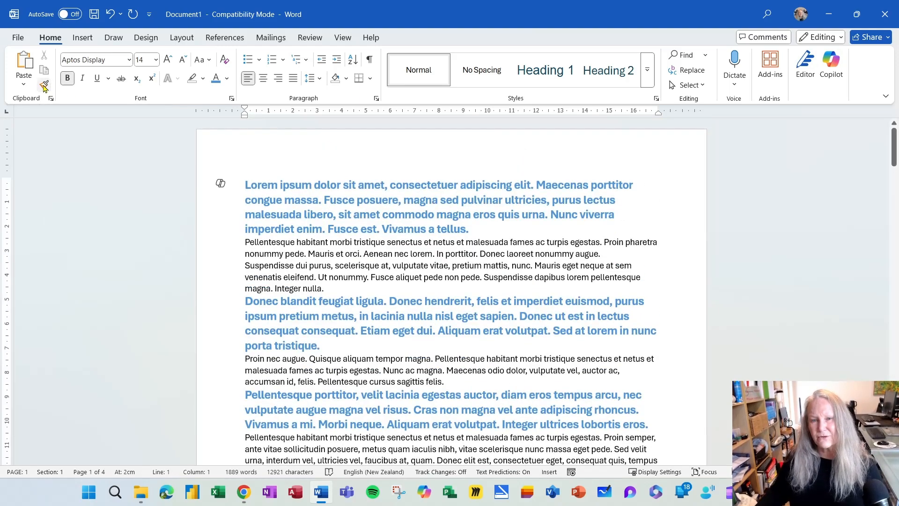
click(204, 217)
double_click(204, 217)
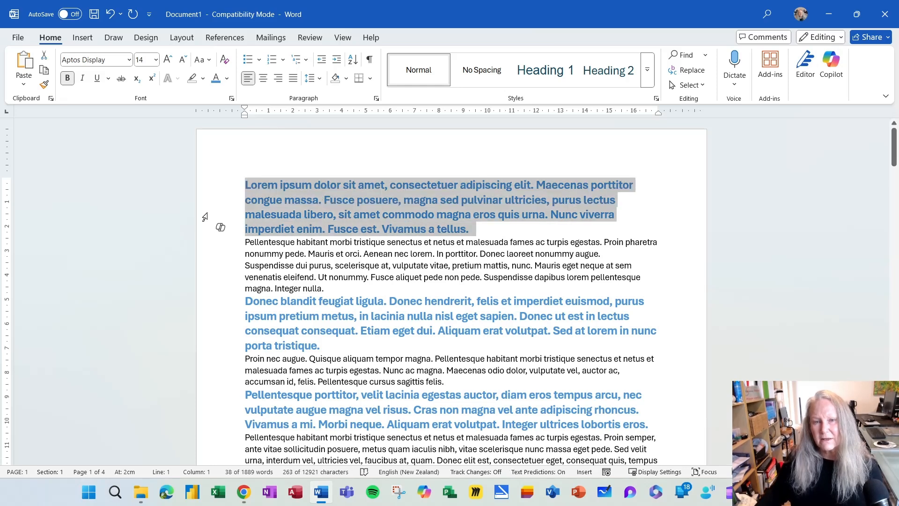
click(227, 79)
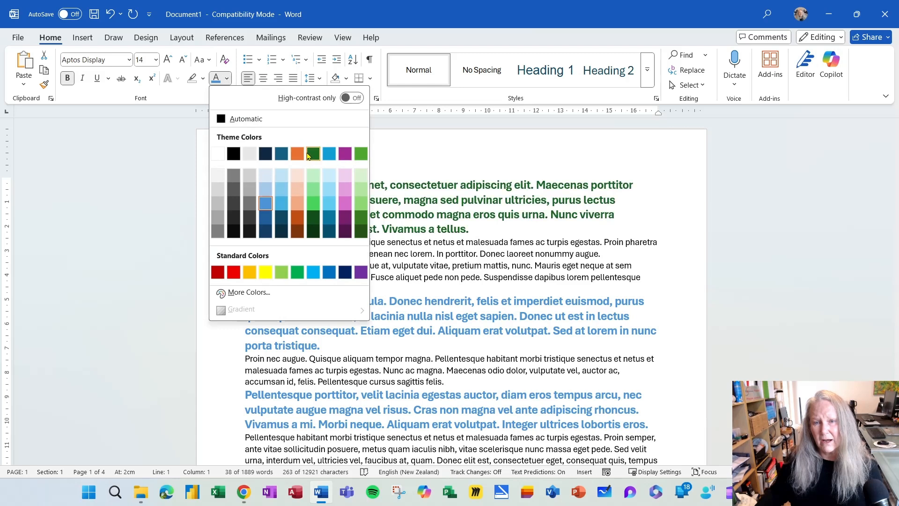
click(344, 155)
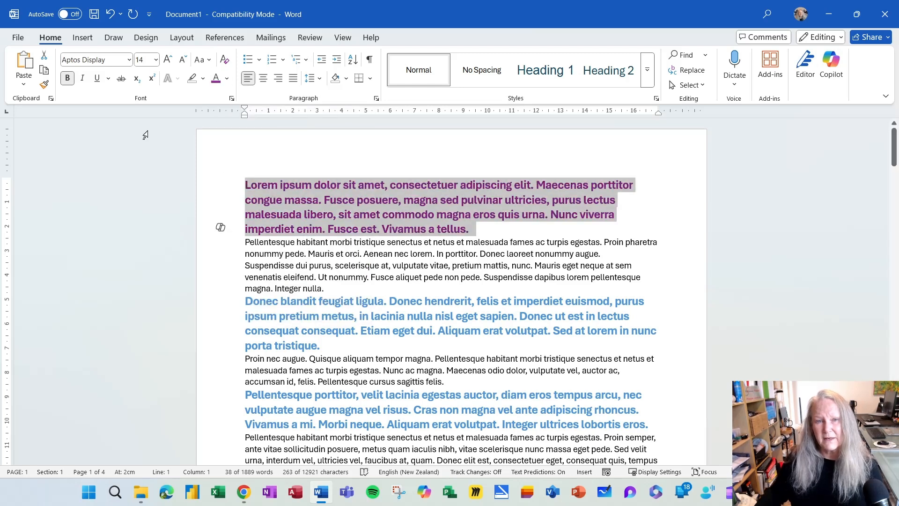
- Copy the purple formatting with Format Painter kept active onto the four blue paragraphs on page 1, from "Donec blandit" through "Nunc viverra"
click(45, 85)
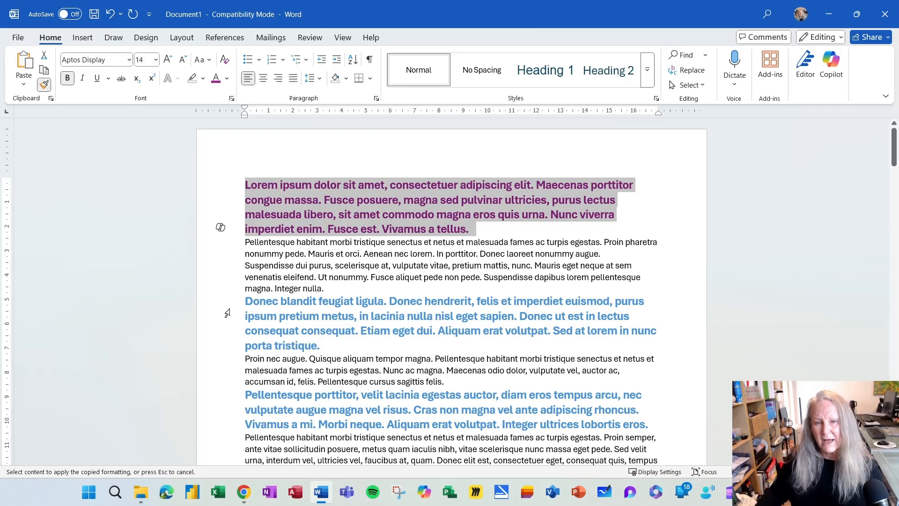
drag(216, 304, 220, 345)
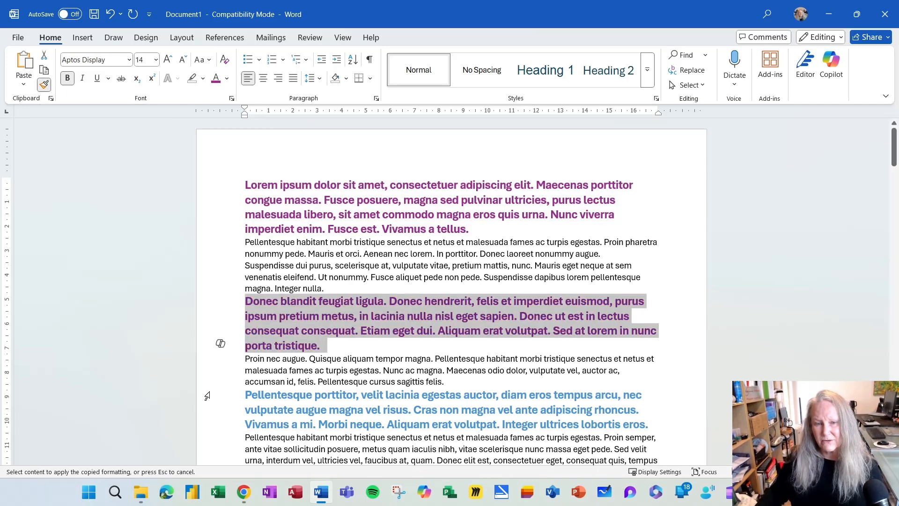
drag(207, 393, 220, 422)
scroll(220, 422, down, 5)
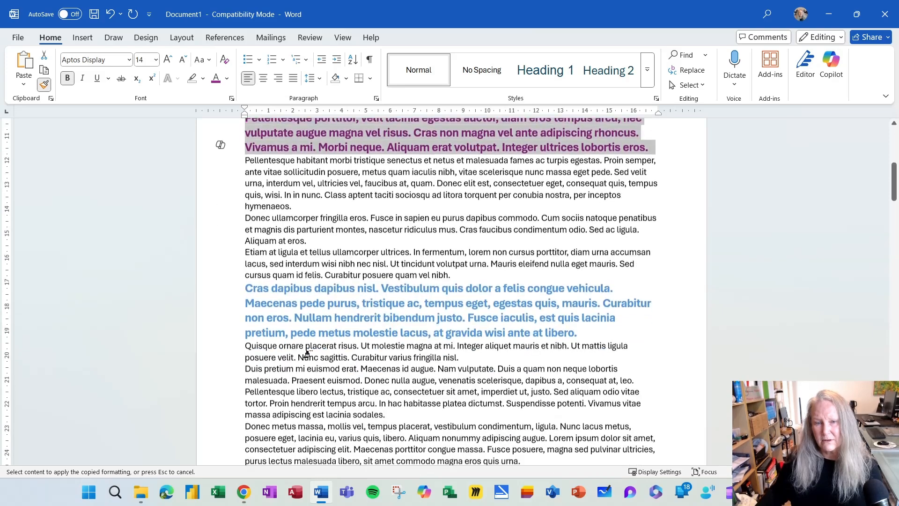
drag(214, 261, 220, 301)
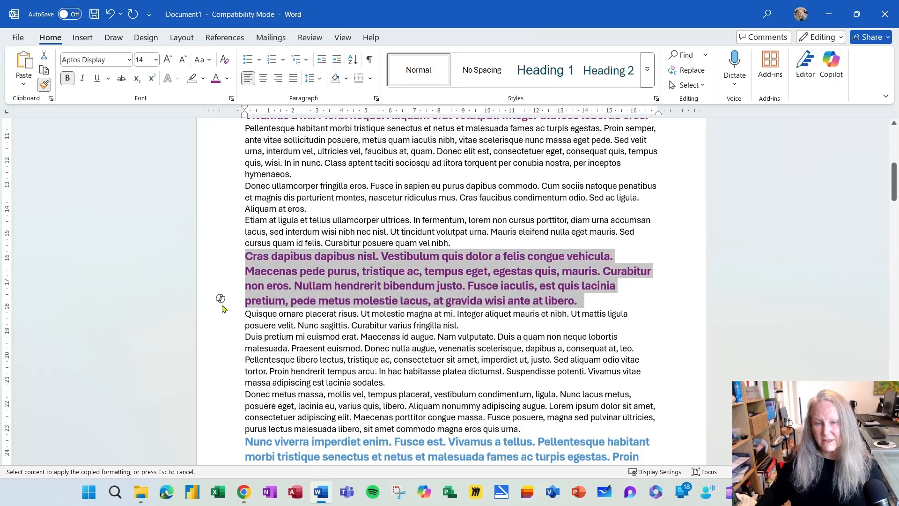
mouse_move(211, 446)
mouse_down()
mouse_move(215, 468)
mouse_move(215, 431)
mouse_up()
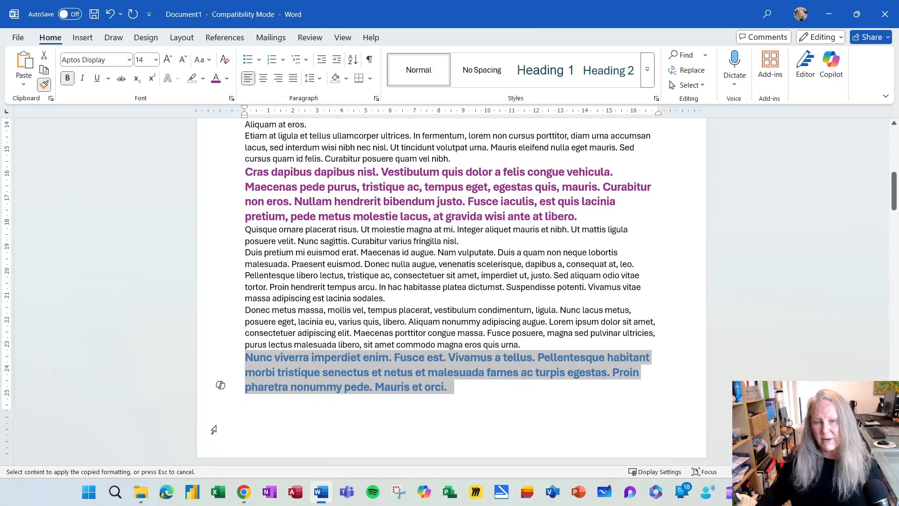
- Apply the purple formatting on page 2 to the "Morbi neque" and "Cras faucibus" paragraphs and the lines from "egestas quis" through "mauris et nibh"
scroll(315, 401, down, 3)
scroll(323, 390, down, 3)
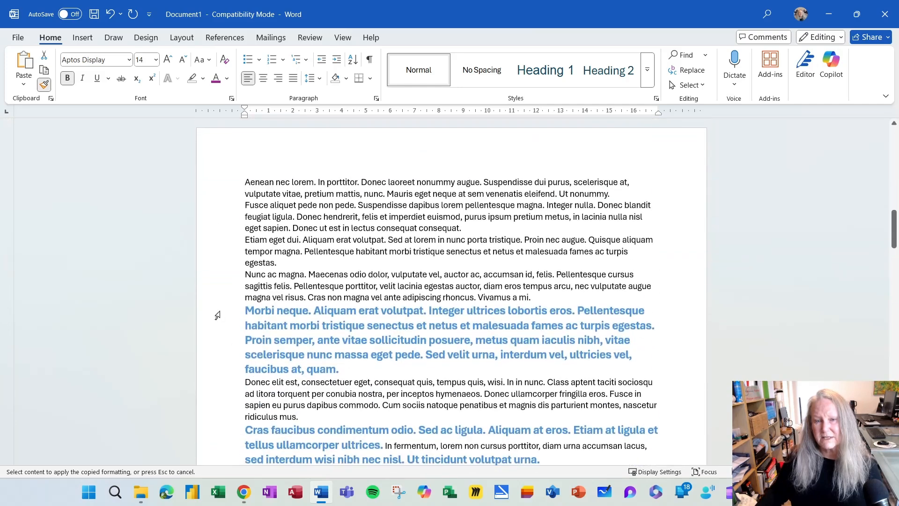
drag(220, 325, 221, 367)
scroll(221, 366, down, 2)
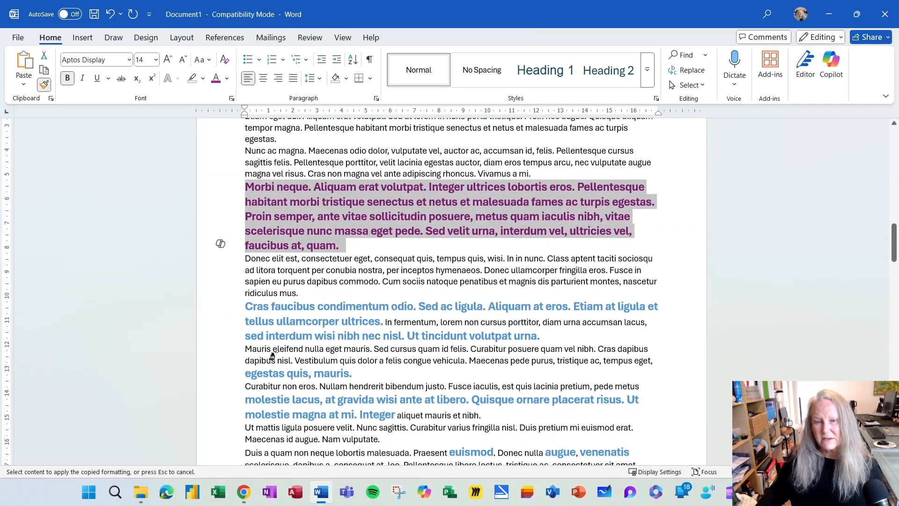
drag(194, 302, 197, 316)
drag(199, 341, 199, 341)
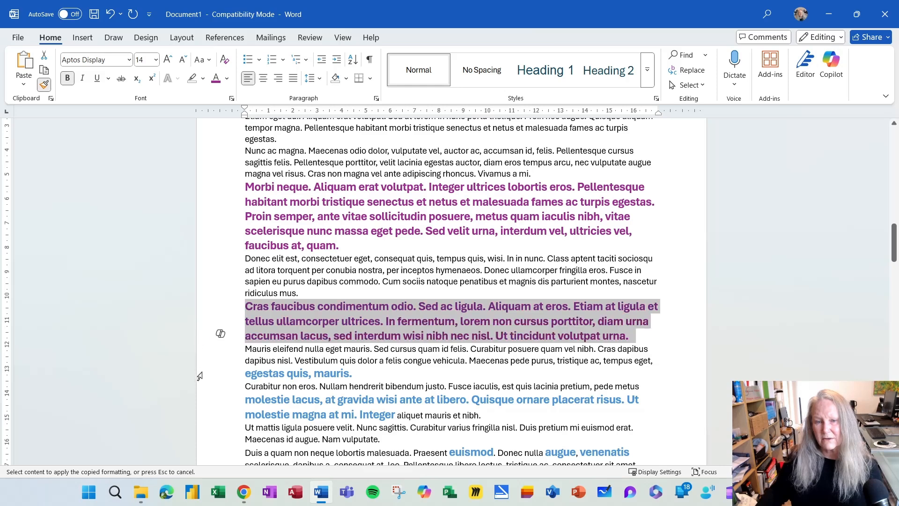
drag(199, 374, 199, 422)
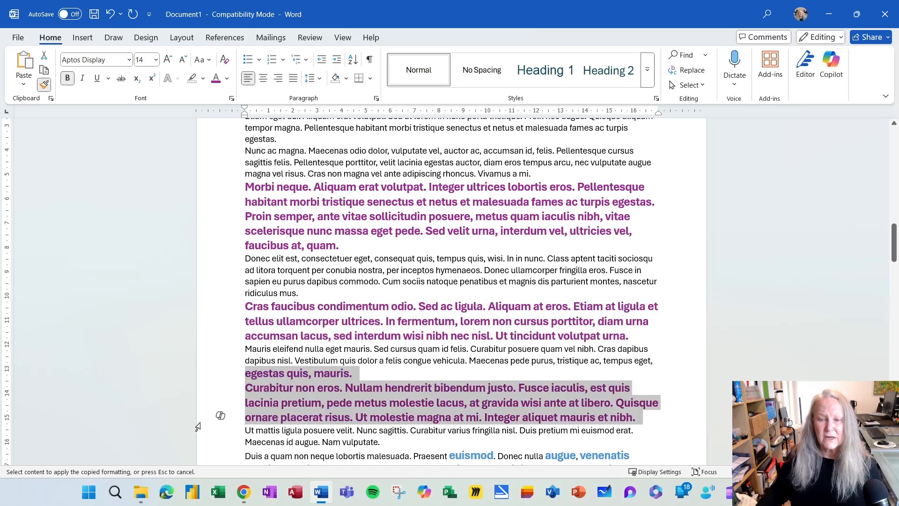
- Apply the purple formatting to the whole "Duis a quam" paragraph on page 2 and turn Format Painter off
scroll(200, 356, down, 3)
drag(202, 306, 206, 330)
click(44, 85)
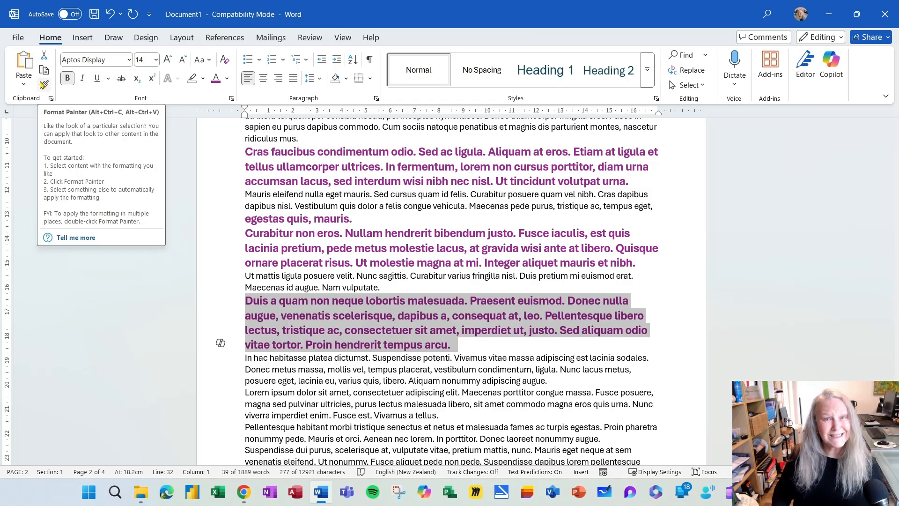
- Return to the document's beginning, select the entire document, clear all its formatting, and deselect the text
key(ctrl+Home)
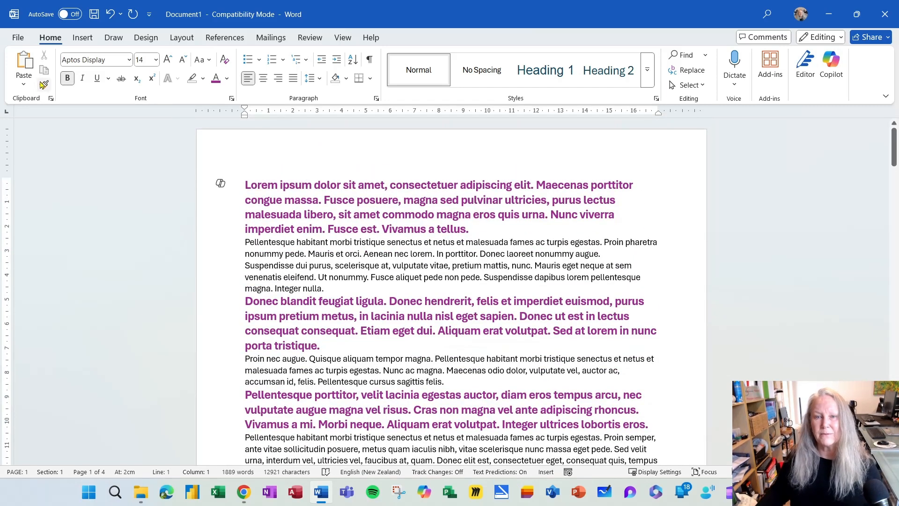
click(368, 256)
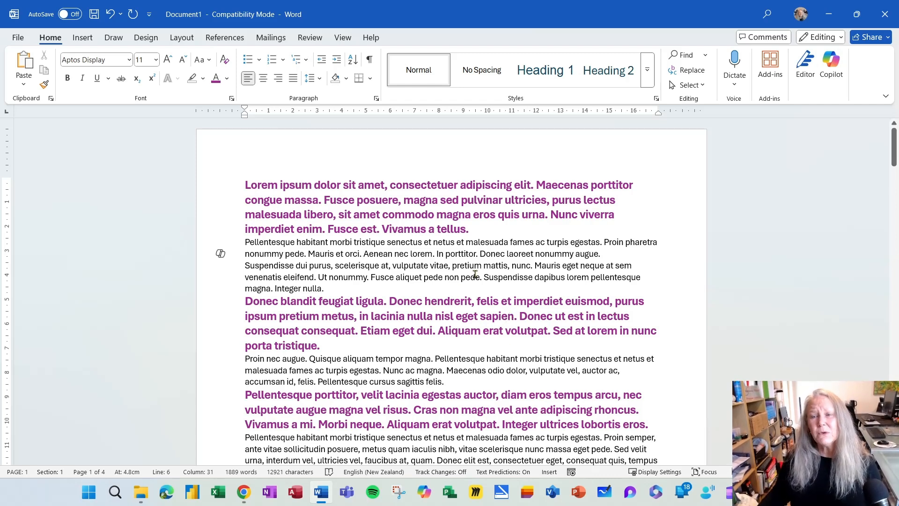
key(ctrl+a)
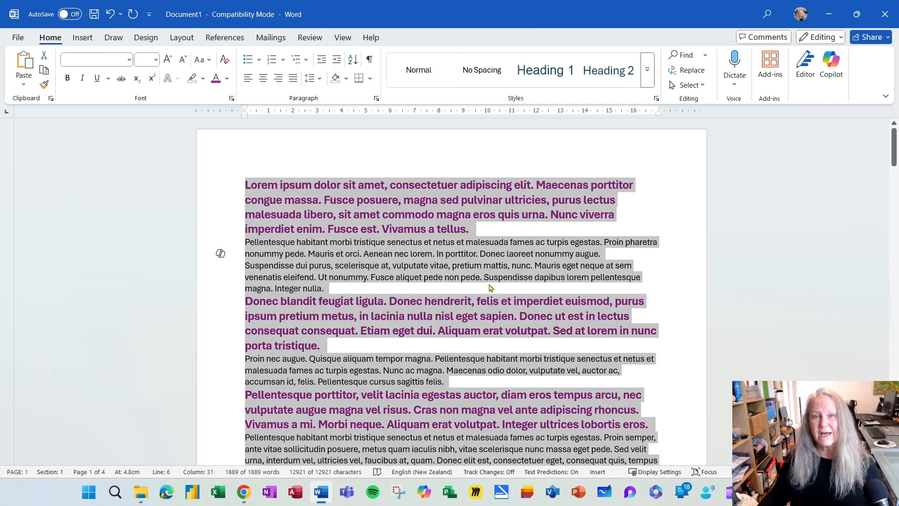
click(226, 62)
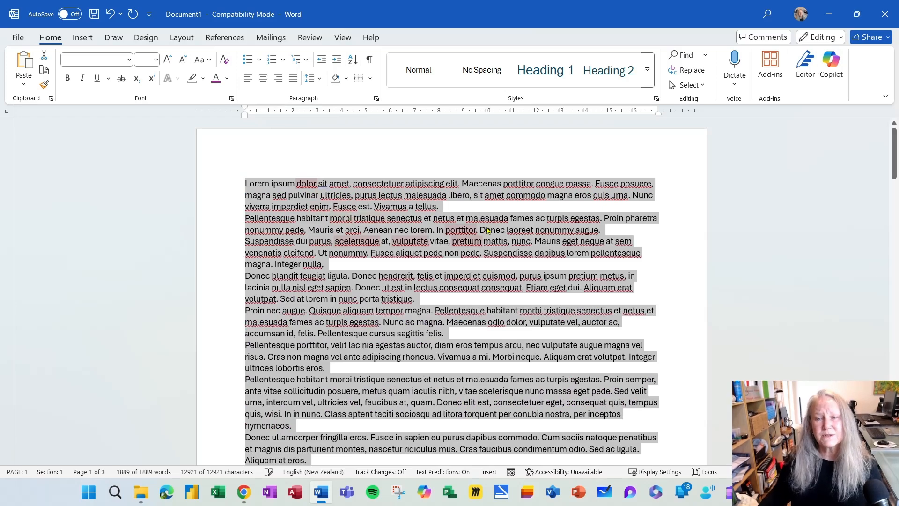
click(486, 211)
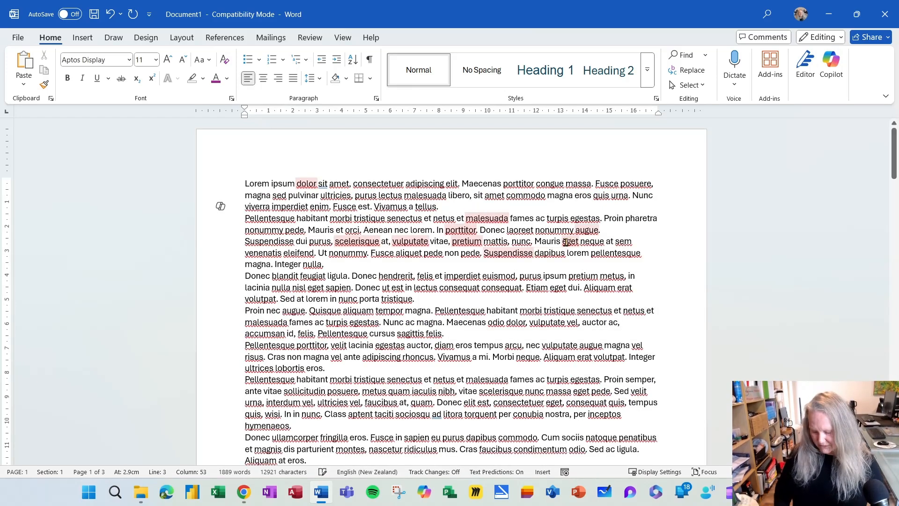
- Go to the document's end and add blank paragraphs until the cursor moves onto a new page
key(ctrl+End)
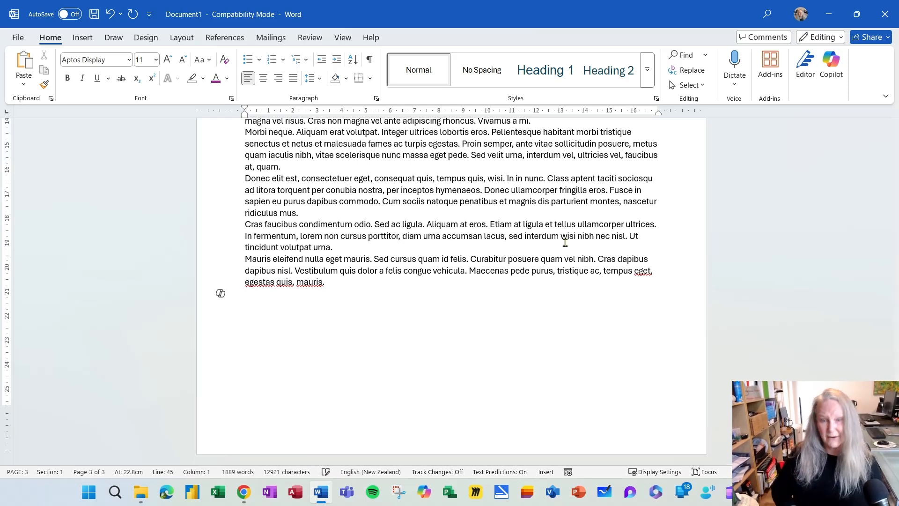
key(Return)
key(Return)
key(Return)
key(Return)
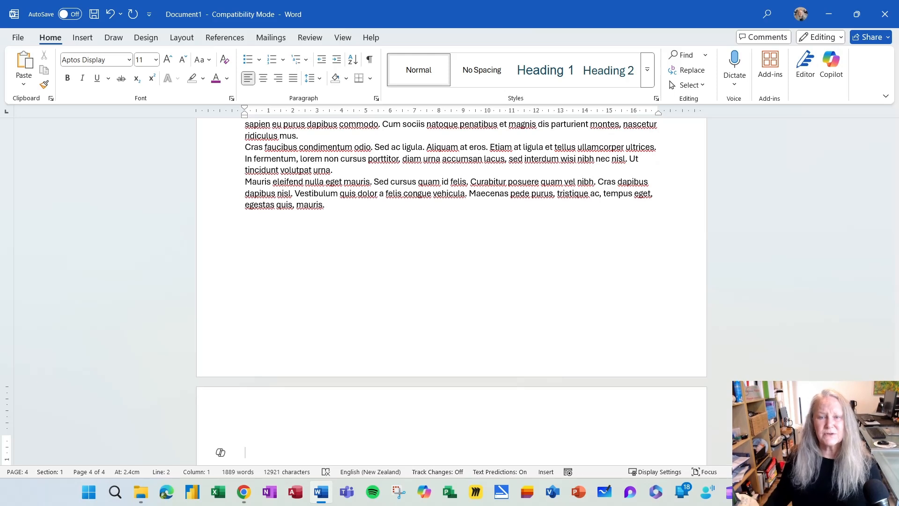
- Show the formatting marks and delete the extra blank paragraphs at the document's end
click(370, 61)
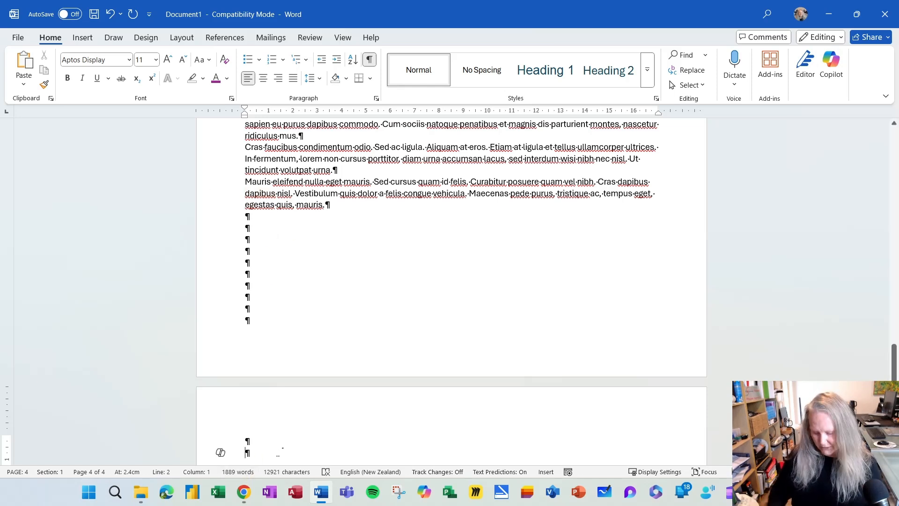
key(BackSpace)
key(BackSpace)
key(BackSpace)
key(BackSpace)
key(BackSpace)
key(BackSpace)
key(BackSpace)
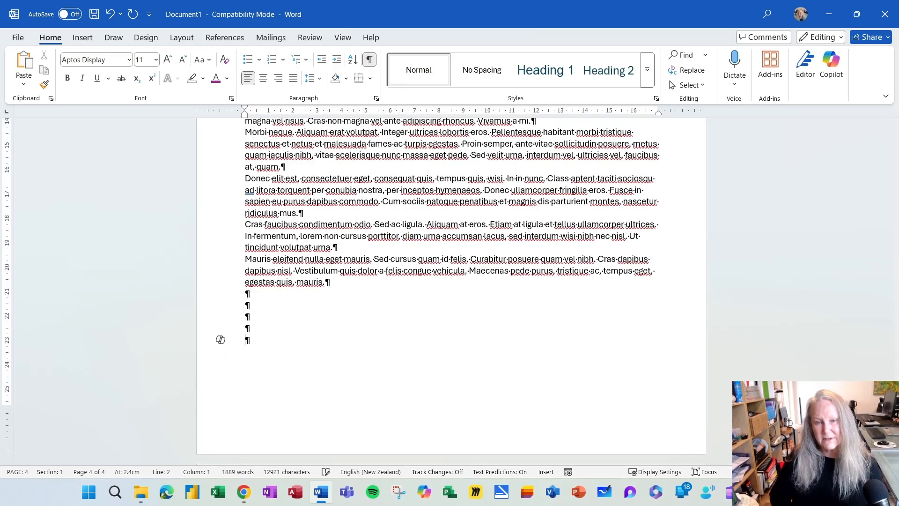
key(BackSpace)
key(BackSpace)
key(BackSpace)
key(BackSpace)
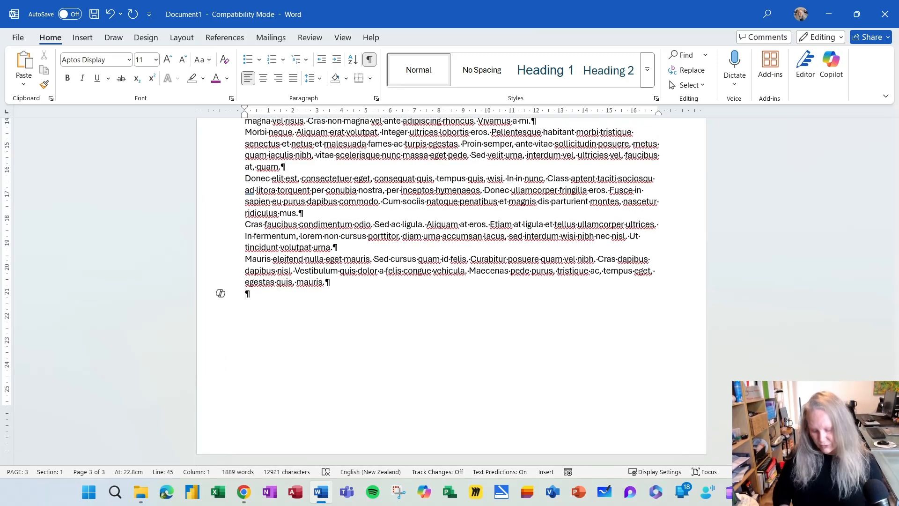
- Add a blank paragraph and a page break at the document's end, and generate placeholder text on the new page with =lorem(5,4)
key(Return)
key(ctrl+Return)
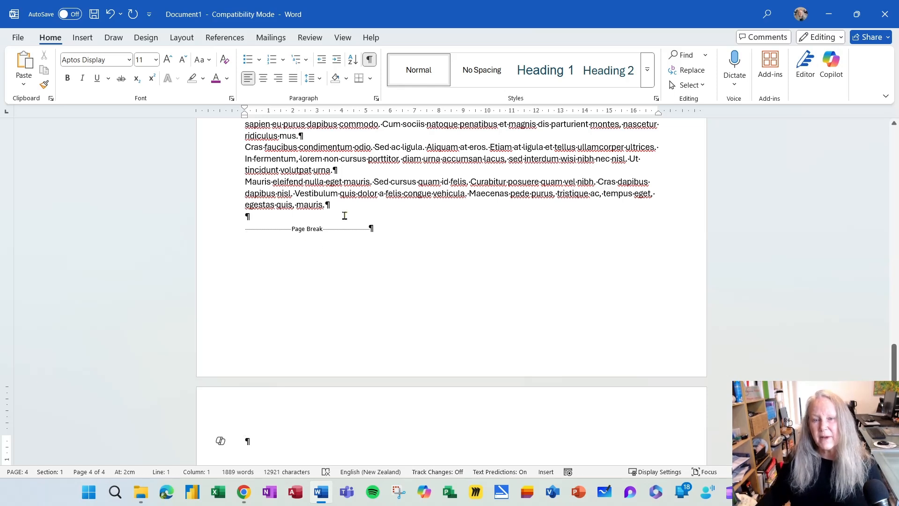
text(=lorem)
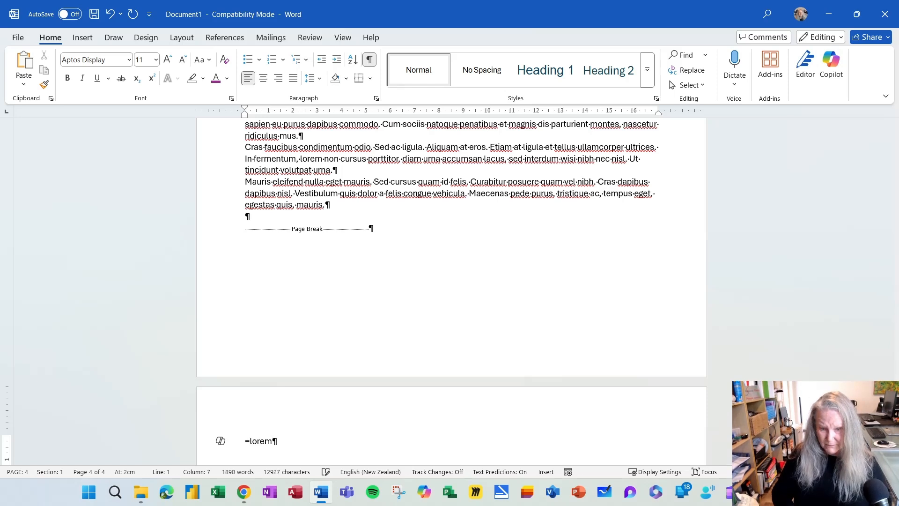
key(BackSpace)
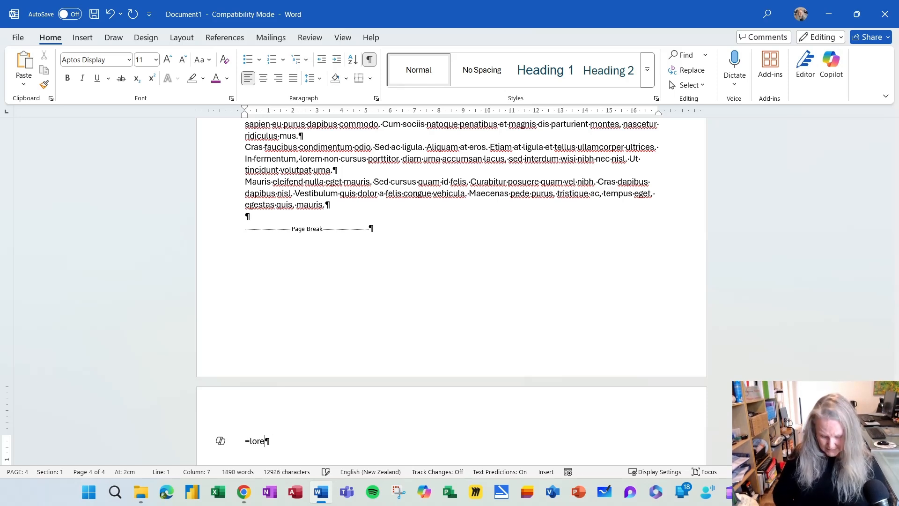
text(m(5,)
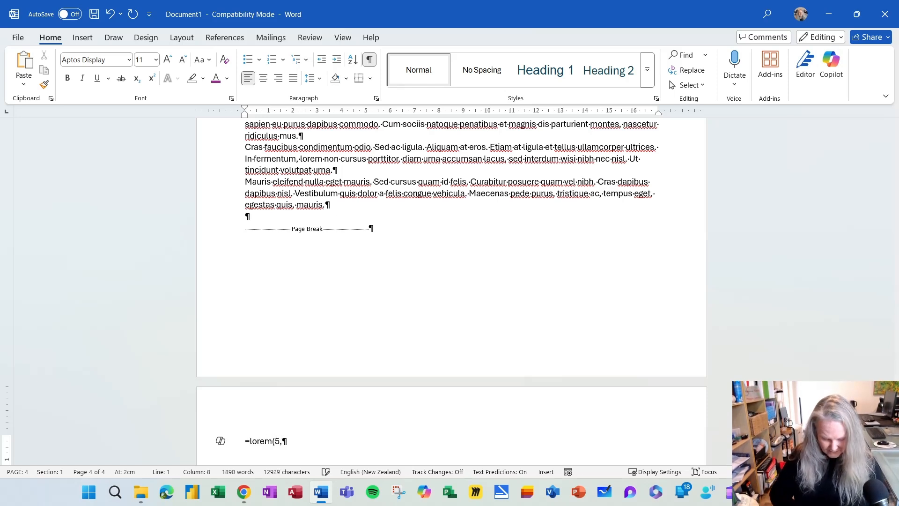
text(4))
key(Return)
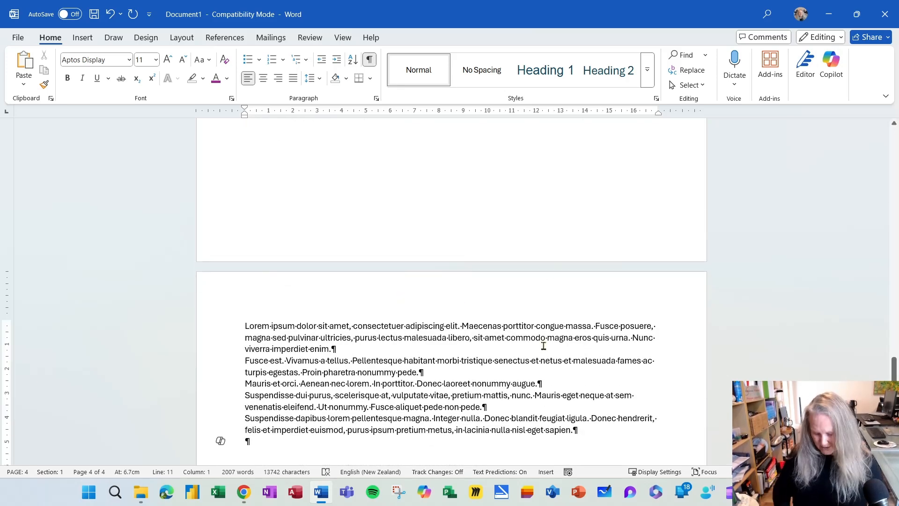
- Insert a page break after the text on page 4 and generate placeholder text on page 5 with =lorem(6,7)
scroll(543, 345, up, 5)
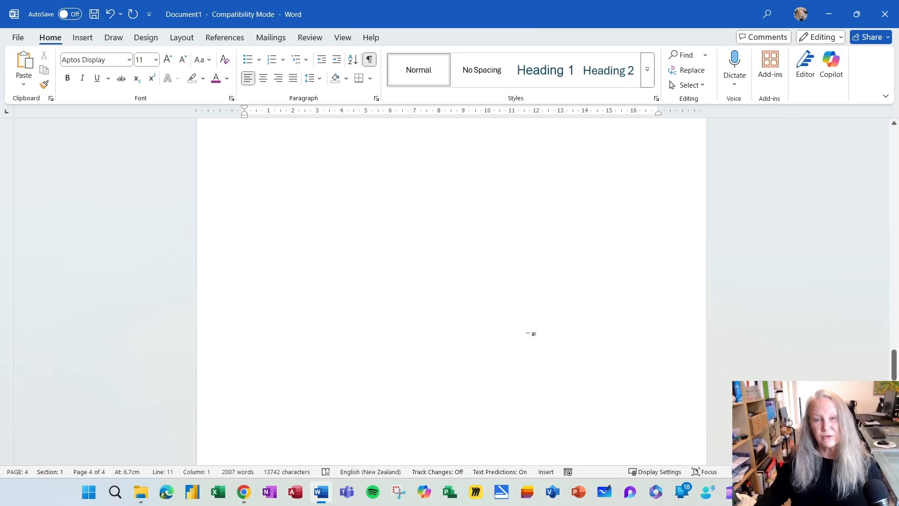
scroll(531, 333, up, 3)
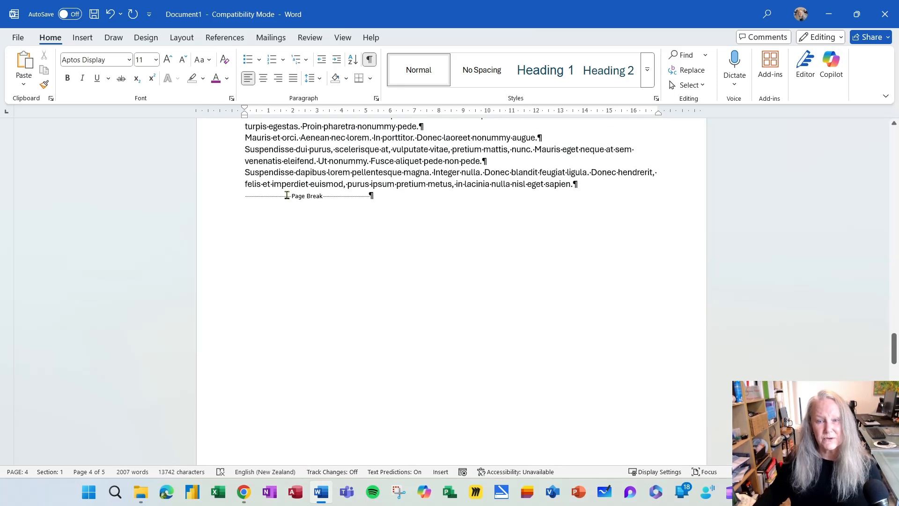
scroll(435, 290, down, 8)
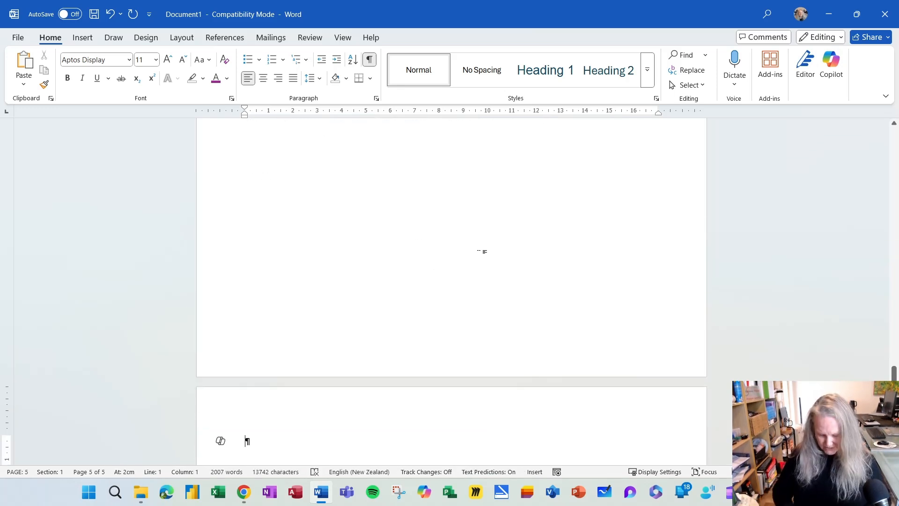
text(=lorem()
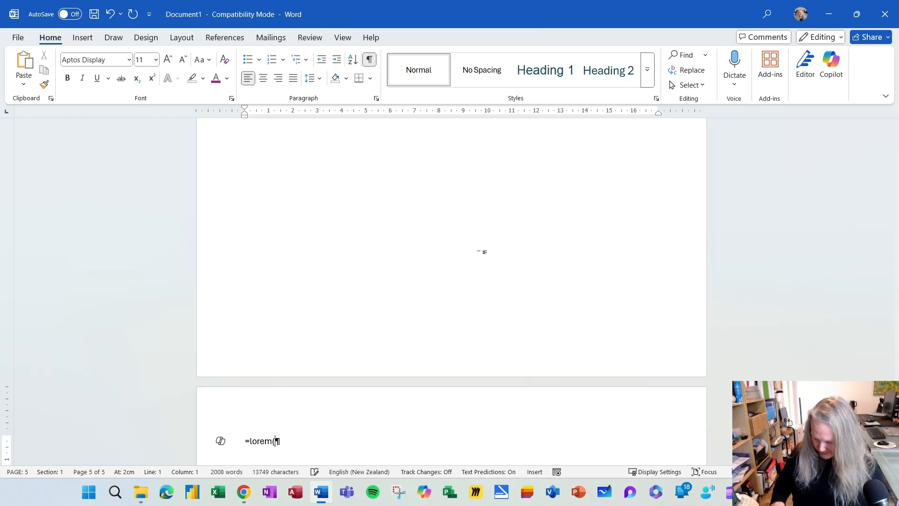
text(6,)
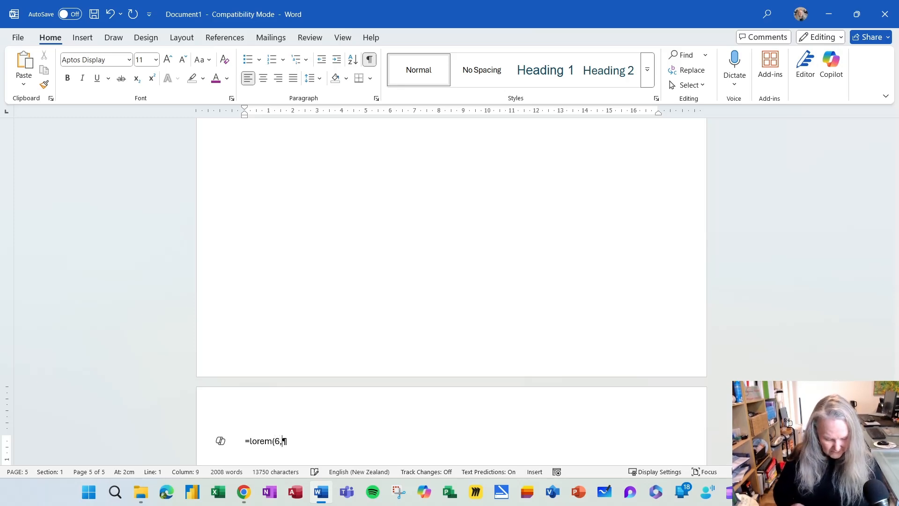
text(7))
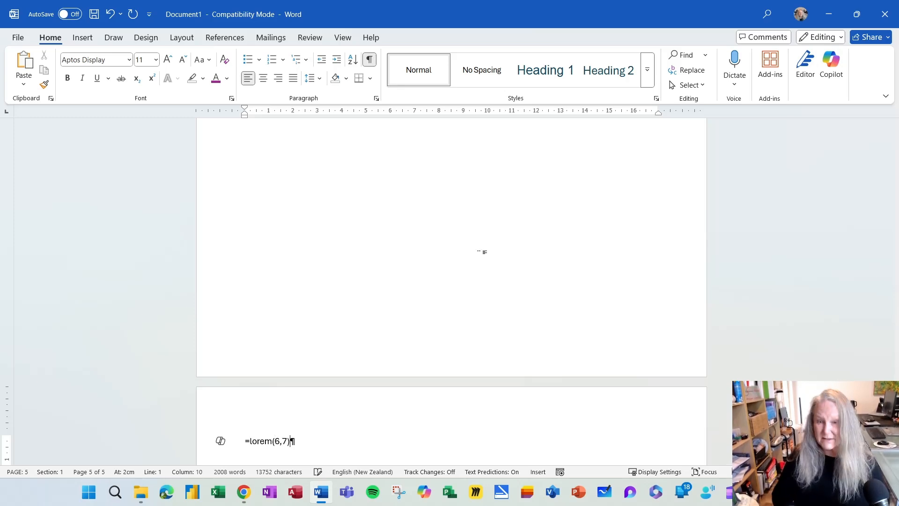
key(Return)
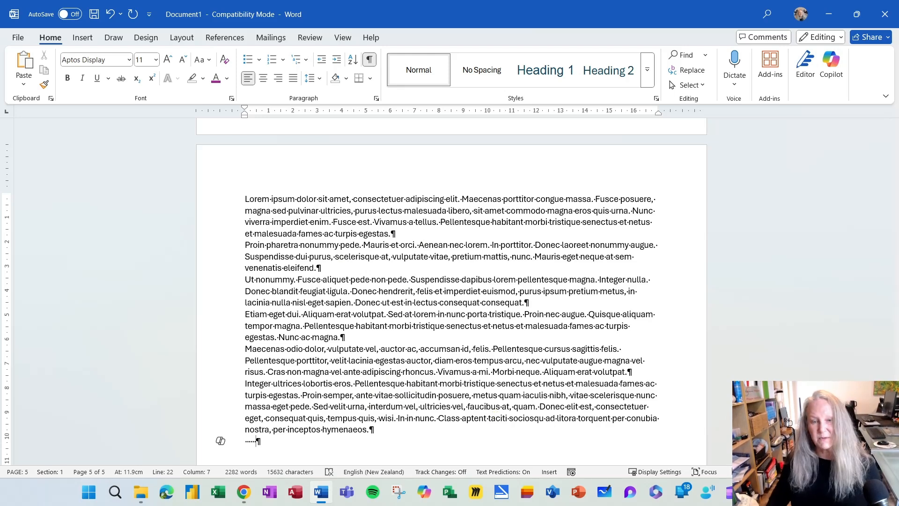
- Add several spaces and four tabs on the empty line below the page 5 text
key(Tab)
key(Tab)
key(Tab)
key(Tab)
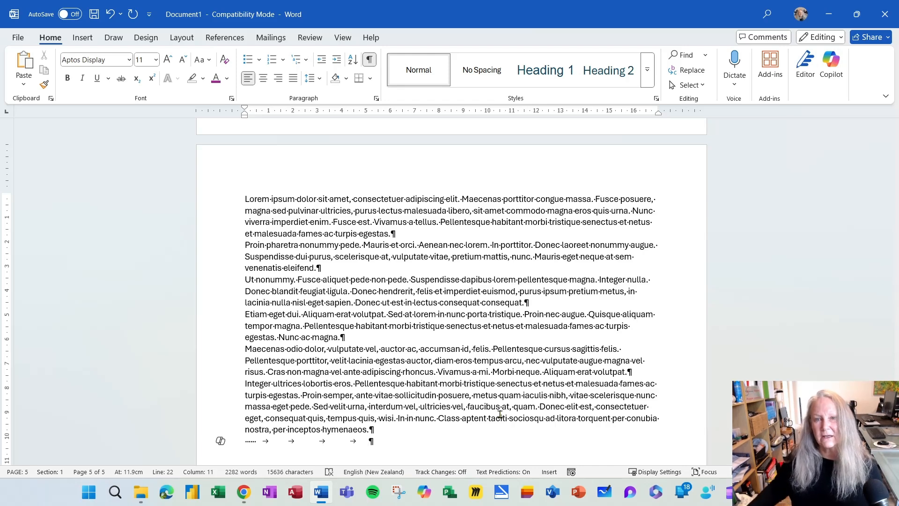
- Hide and show the formatting marks twice, and undo the spaces and tabs on the last line
click(370, 60)
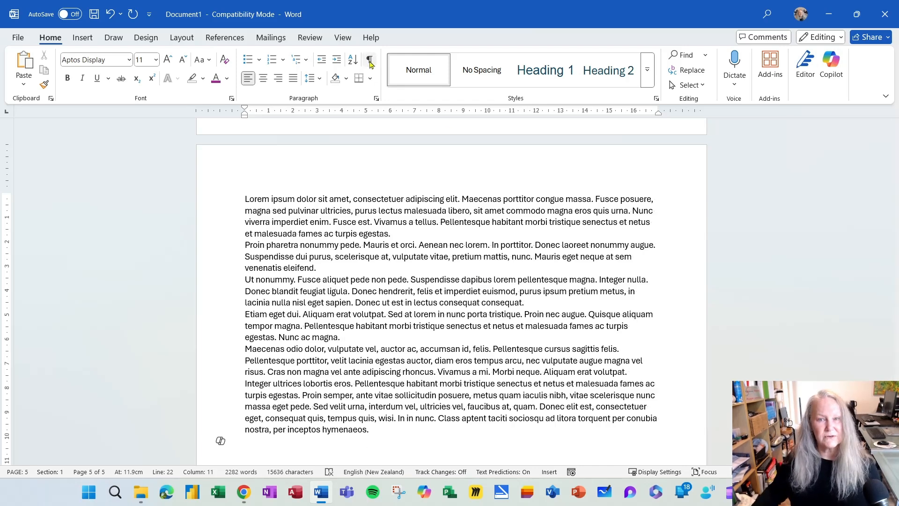
click(370, 62)
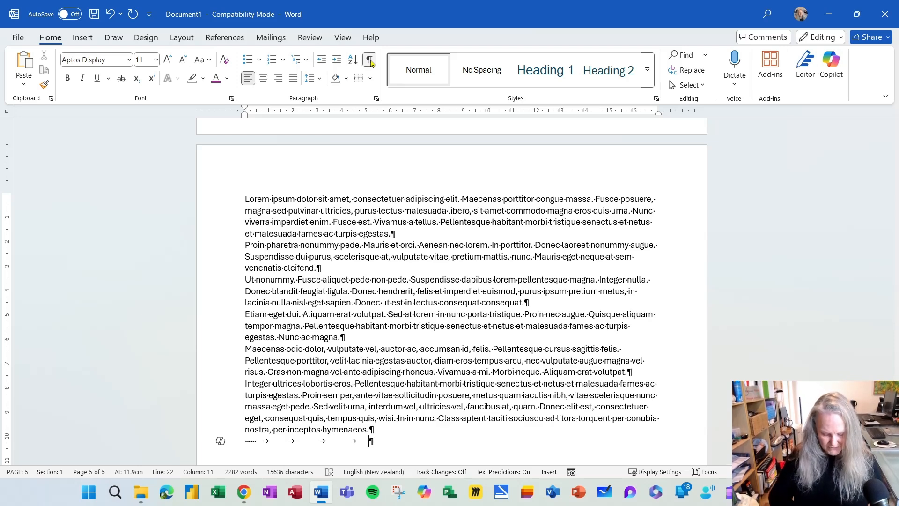
click(370, 61)
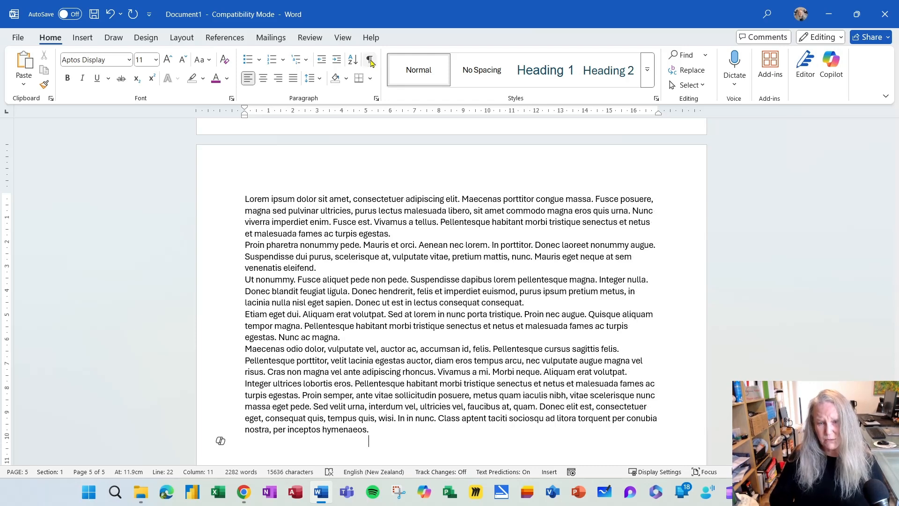
click(371, 61)
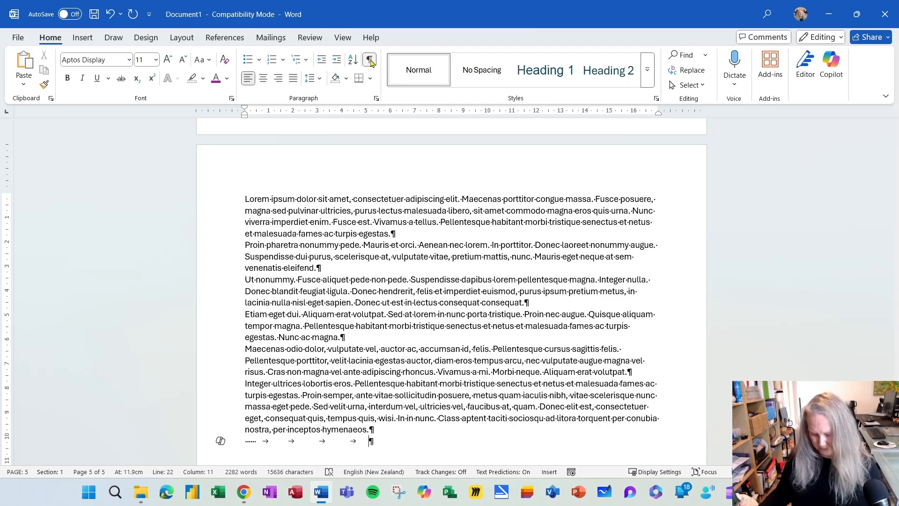
key(ctrl+z)
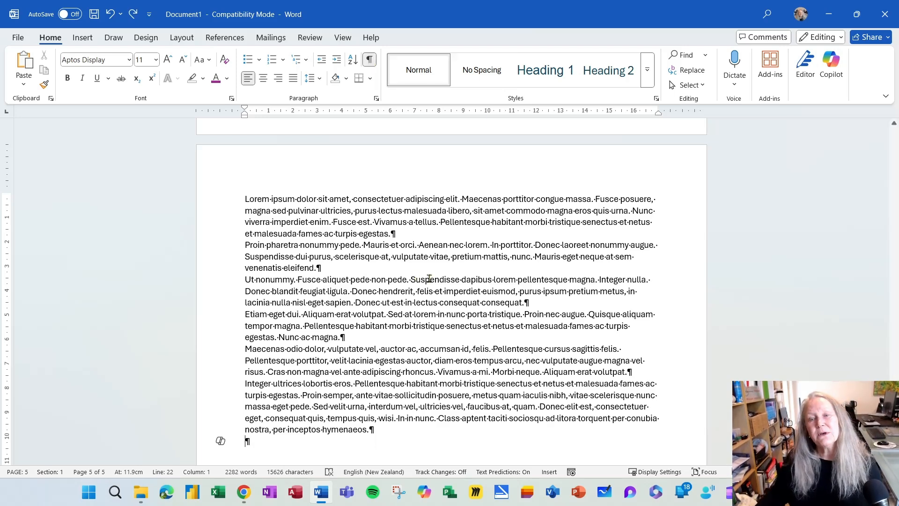
- Open Page Setup from the ruler, view the margin and paper settings, and close it without changes
scroll(453, 295, down, 1)
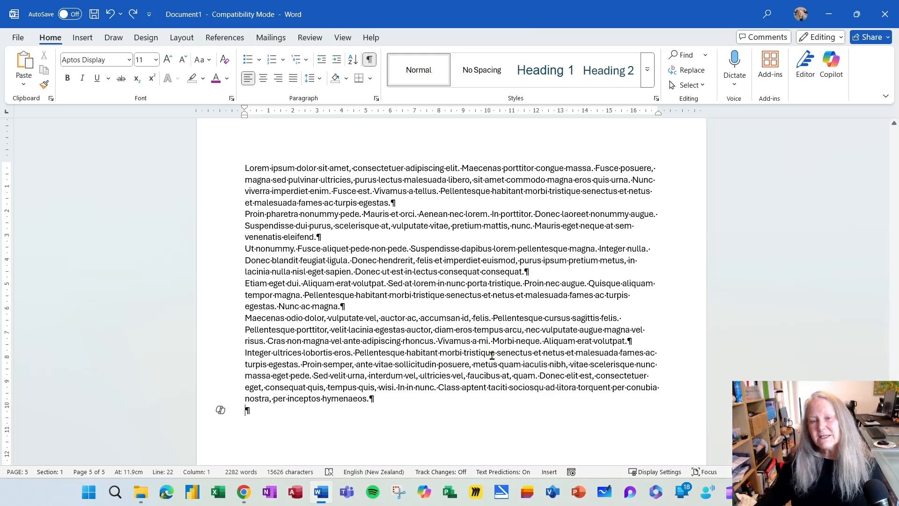
scroll(490, 352, down, 1)
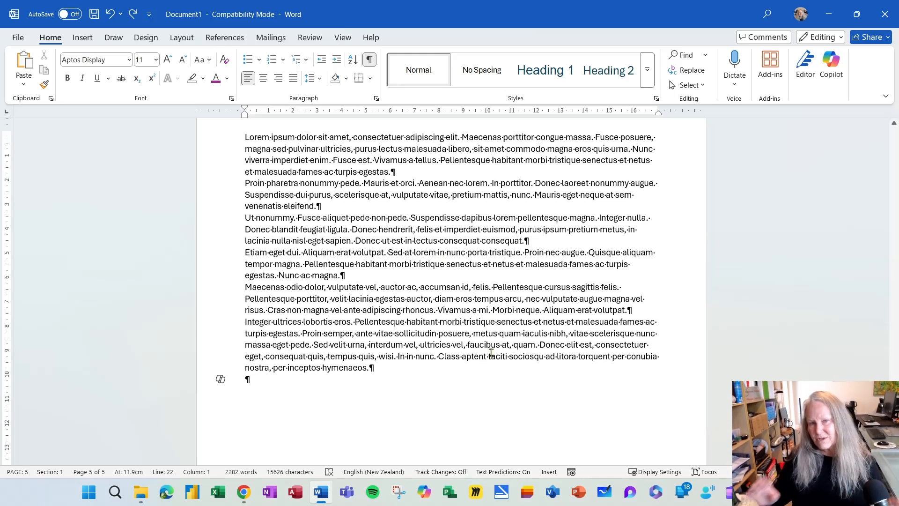
double_click(221, 111)
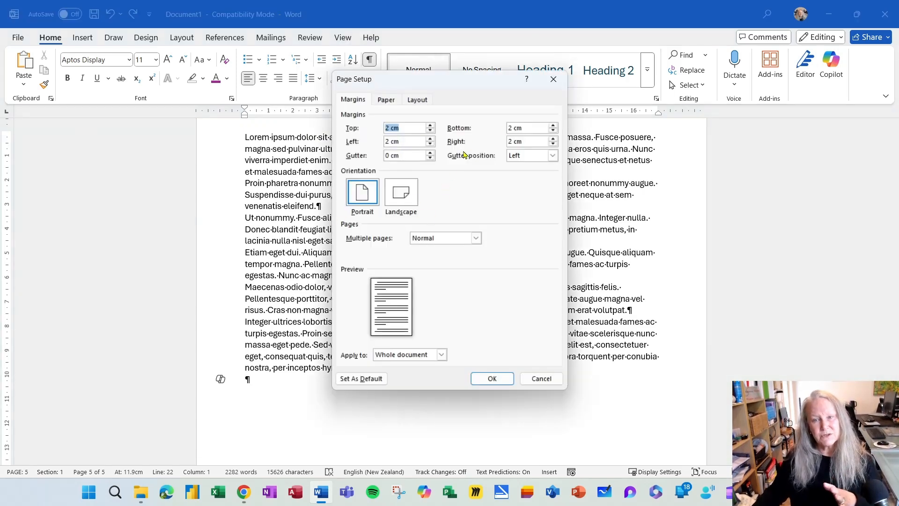
click(394, 104)
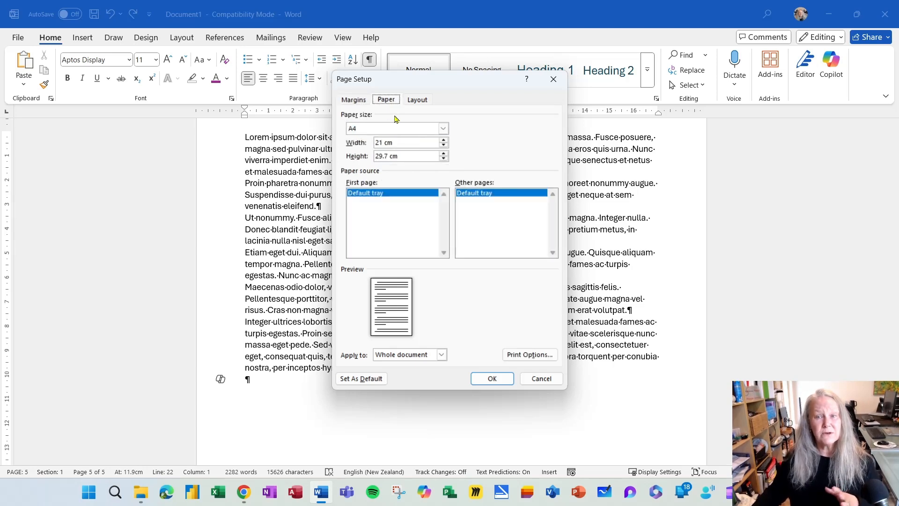
click(541, 378)
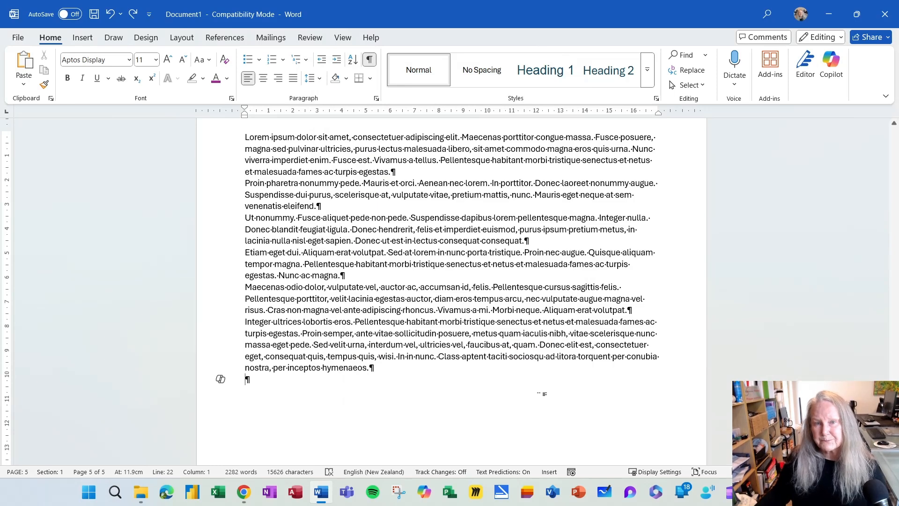
- Add the Breaks command to the Quick Access Toolbar and show the toolbar below the ribbon
click(184, 40)
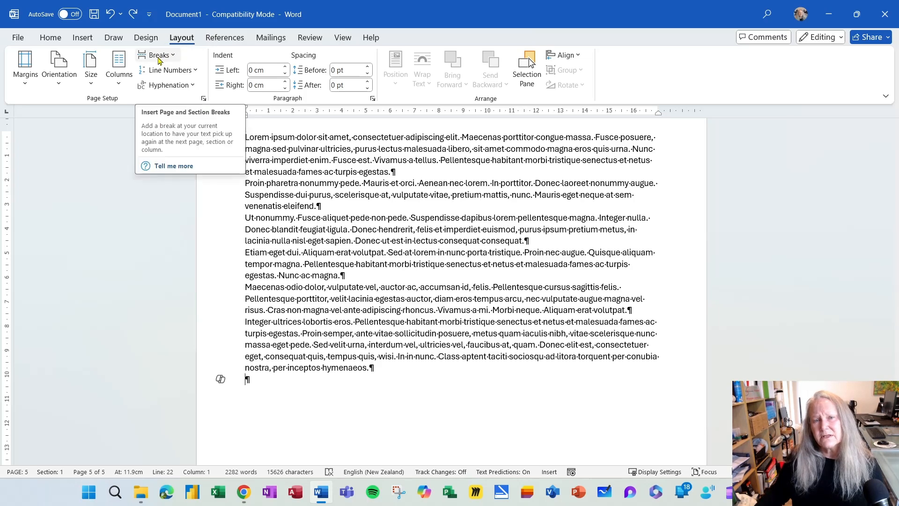
right_click(159, 57)
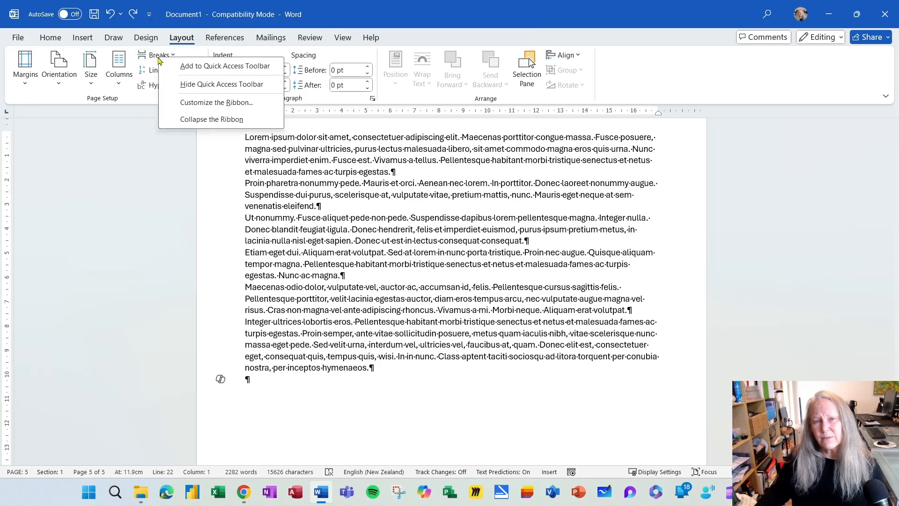
click(212, 71)
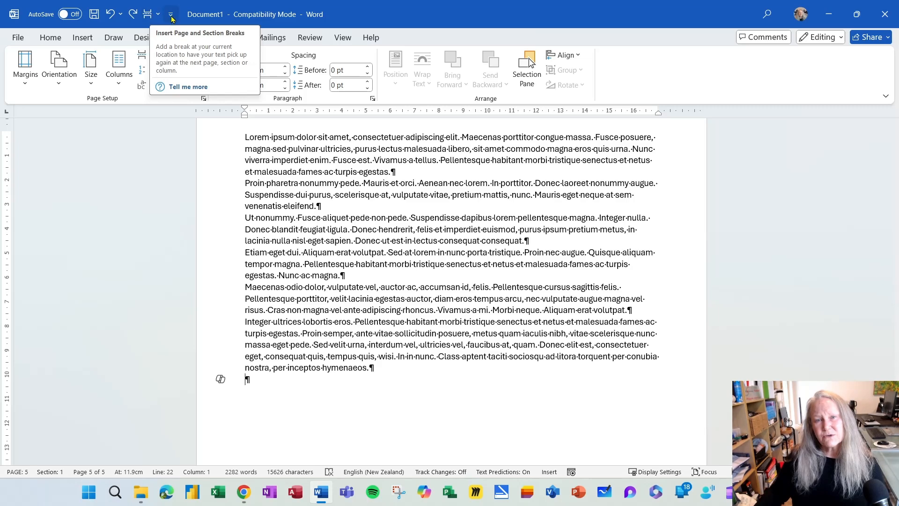
click(170, 15)
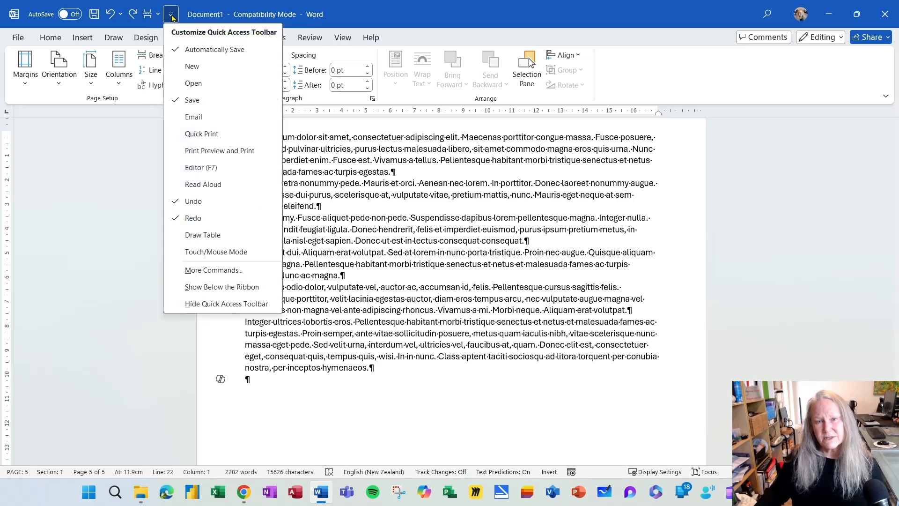
click(221, 287)
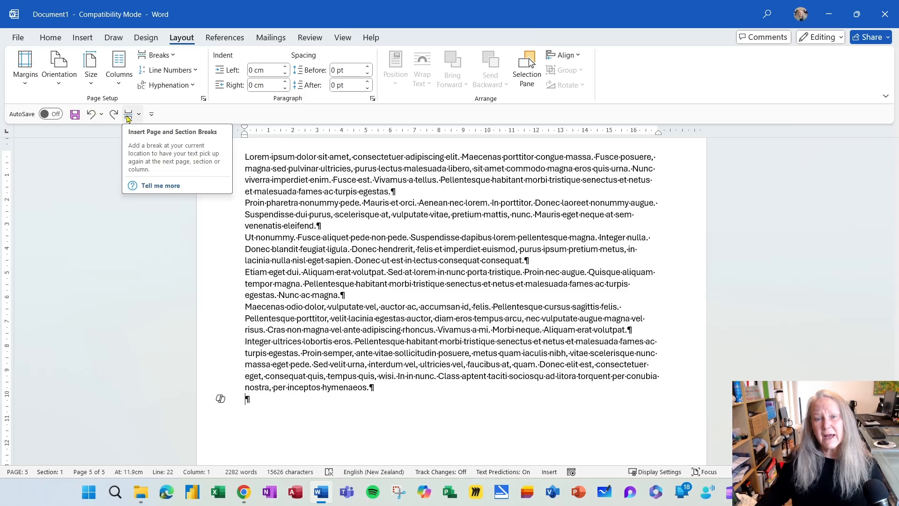
- Remove the Breaks command from the Quick Access Toolbar and add it again
right_click(127, 118)
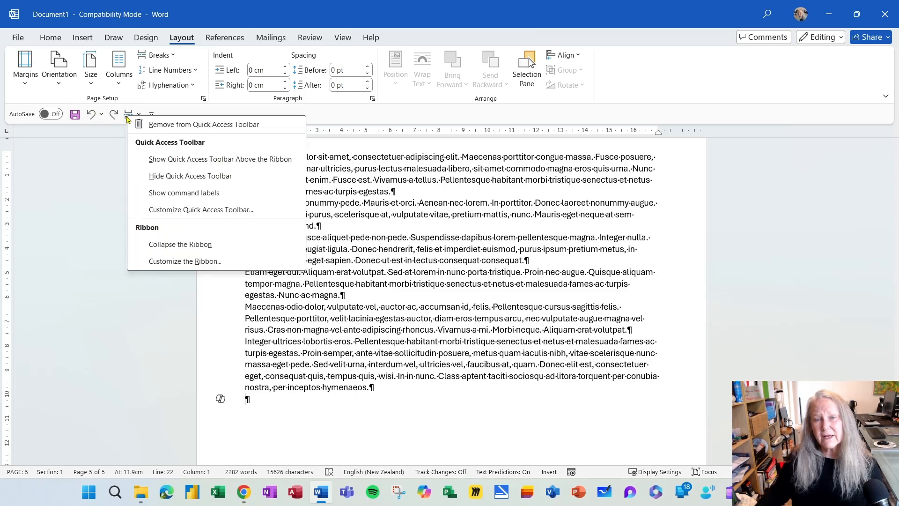
click(191, 125)
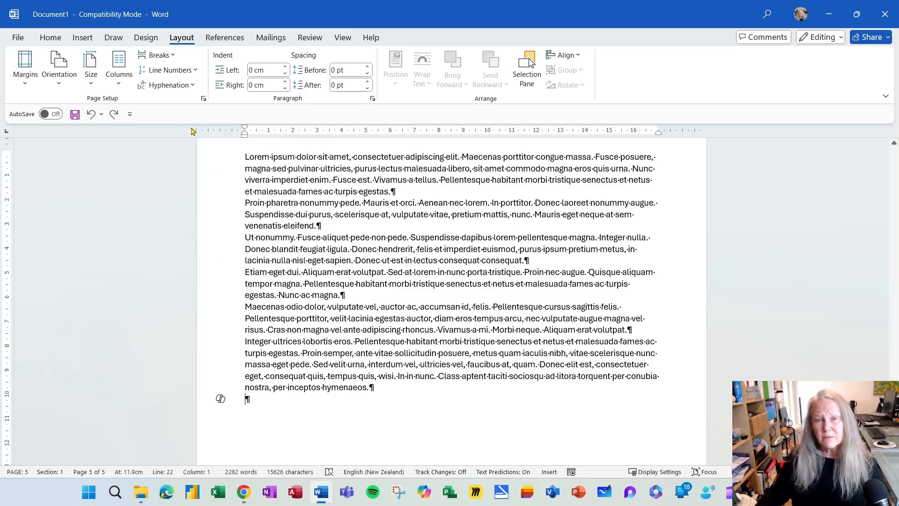
right_click(159, 55)
key(Escape)
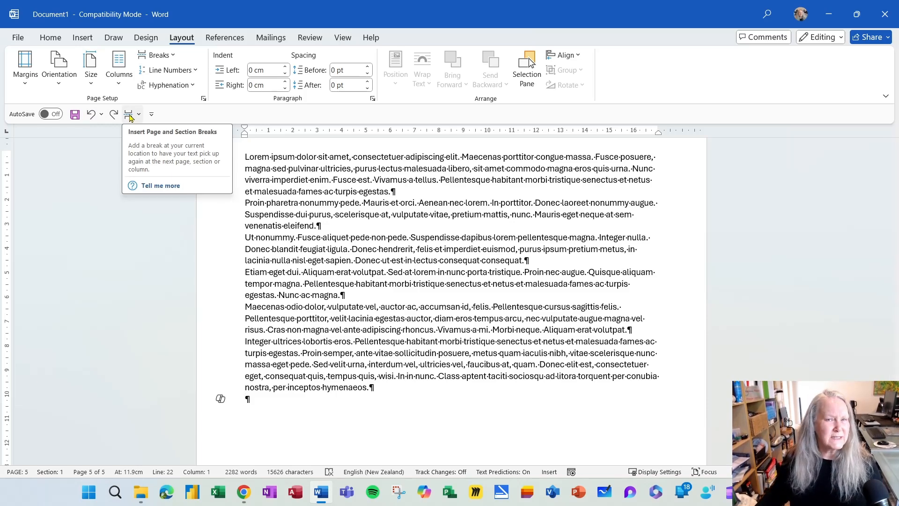
- Open the Quick Access Toolbar customization options and add Save As from the popular commands
click(152, 115)
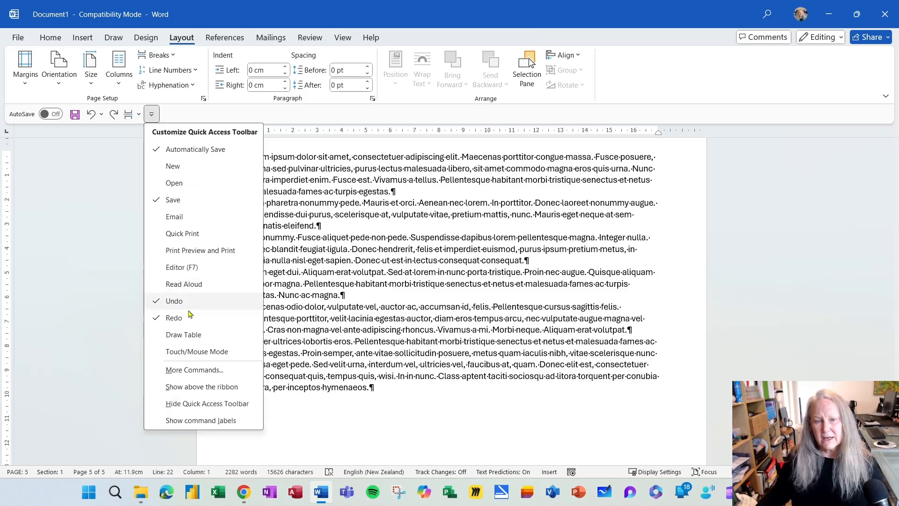
click(210, 370)
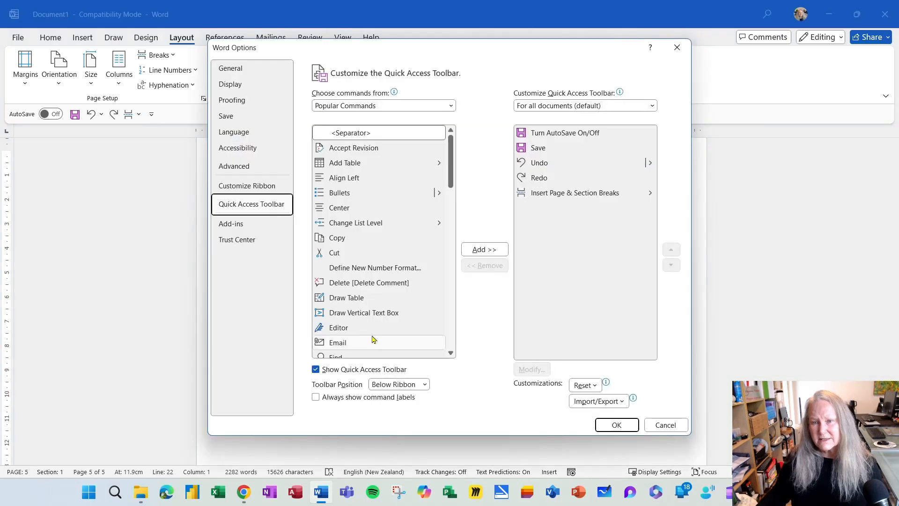
scroll(404, 274, down, 1)
scroll(404, 274, down, 7)
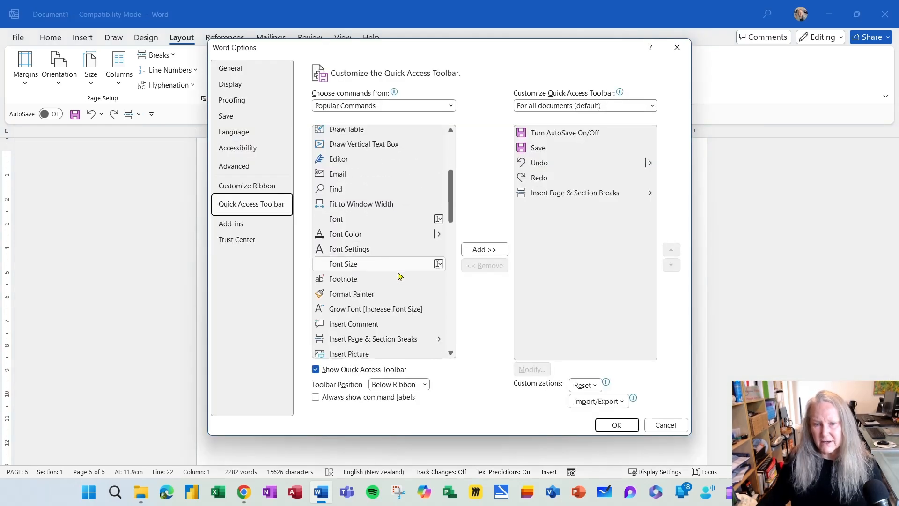
scroll(398, 275, down, 3)
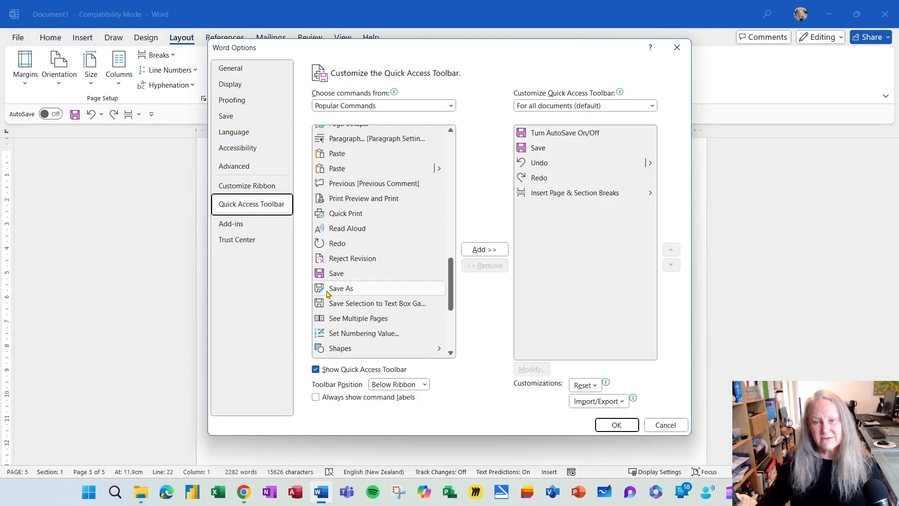
click(351, 289)
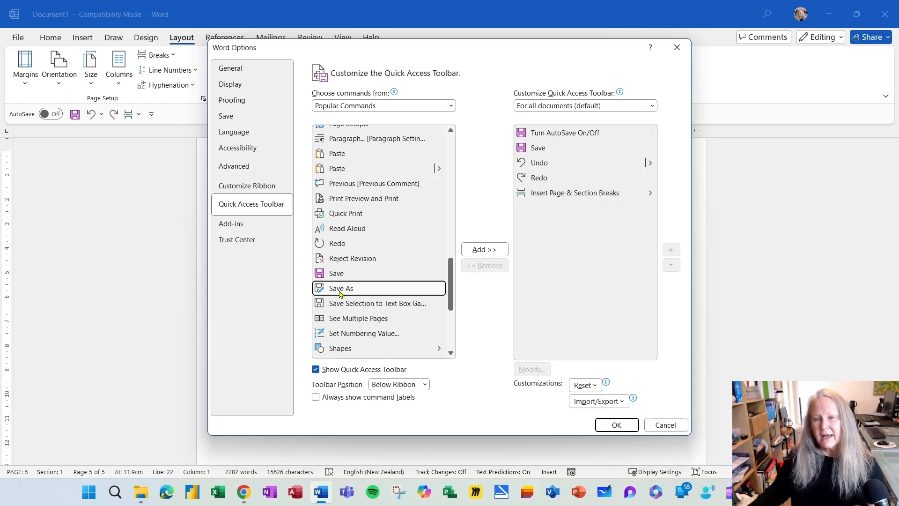
click(487, 250)
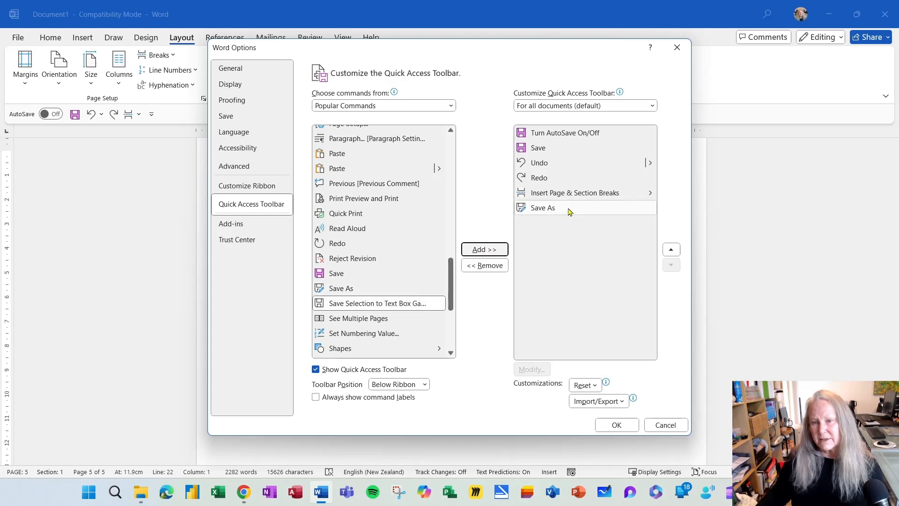
- Move Save As directly after Save in the Quick Access Toolbar order and apply the customization
click(543, 208)
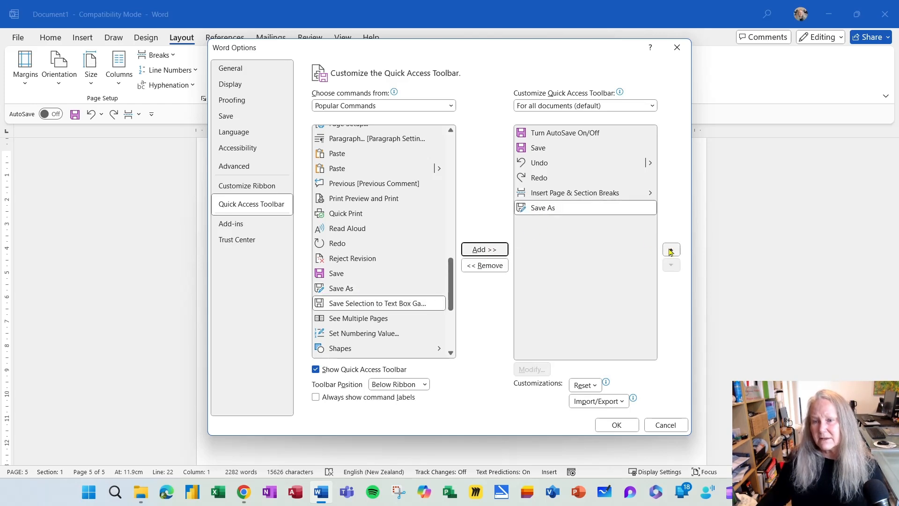
click(670, 249)
click(670, 250)
click(670, 250)
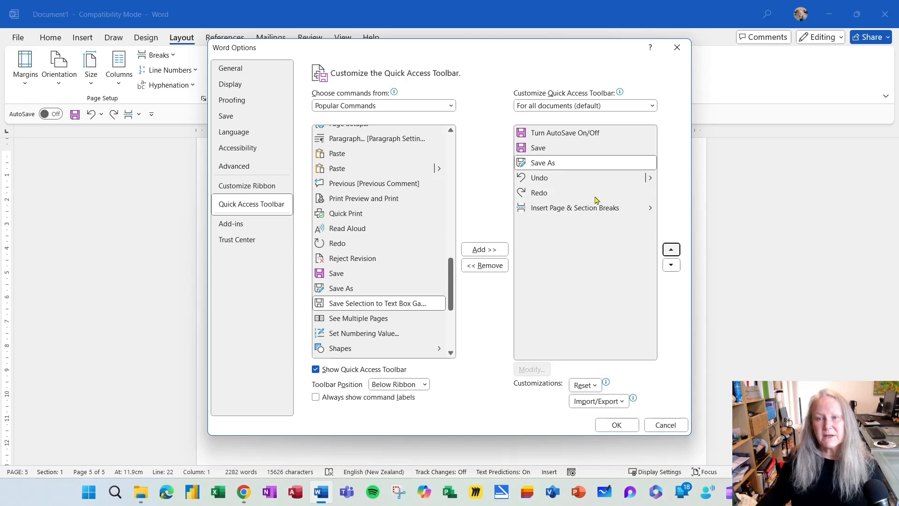
click(617, 426)
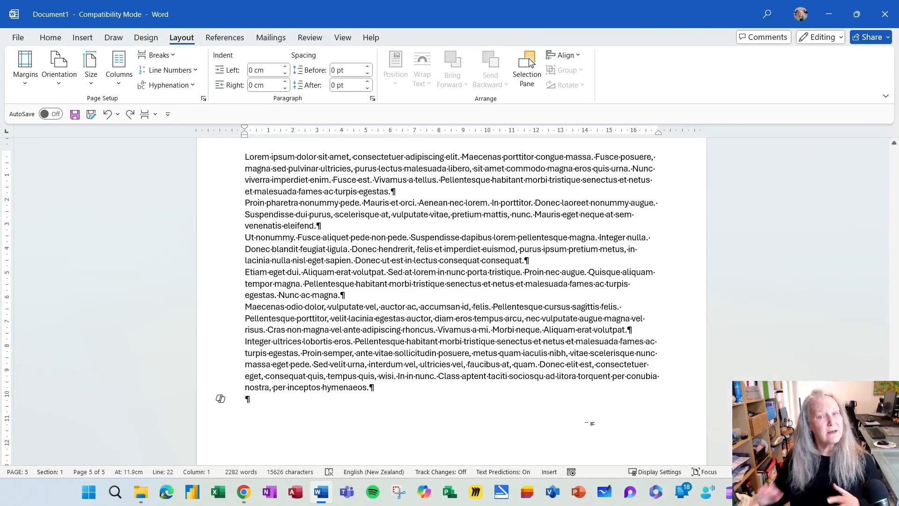
- Open the Save As dialog from the Quick Access Toolbar and by browsing from the File backstage view, cancelling both without saving
click(92, 115)
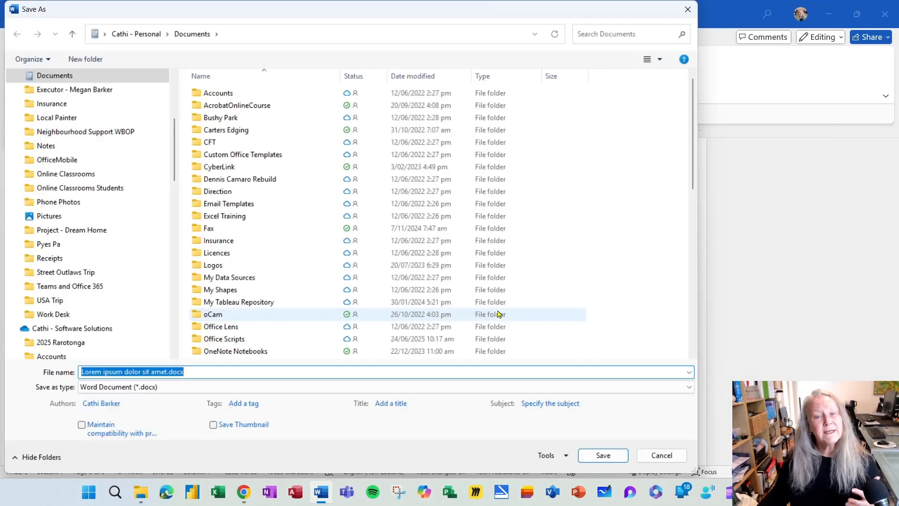
click(667, 457)
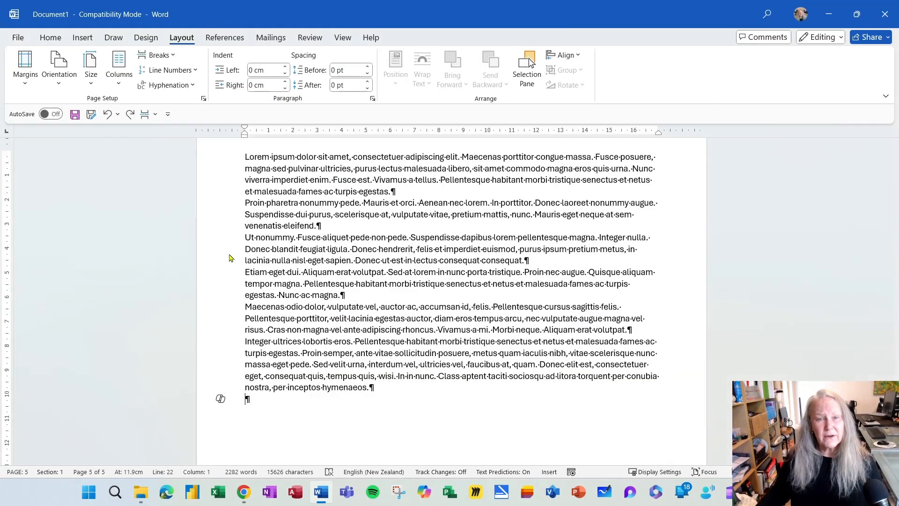
click(19, 39)
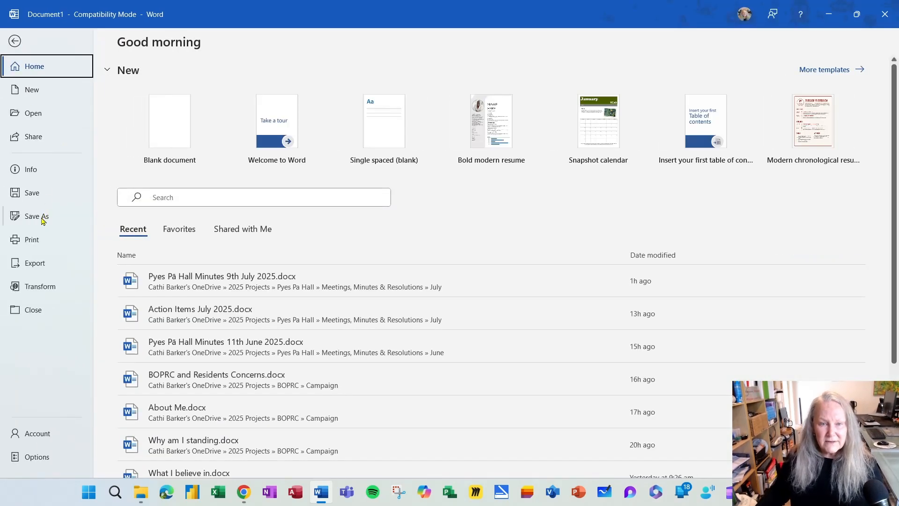
click(42, 218)
scroll(204, 429, down, 2)
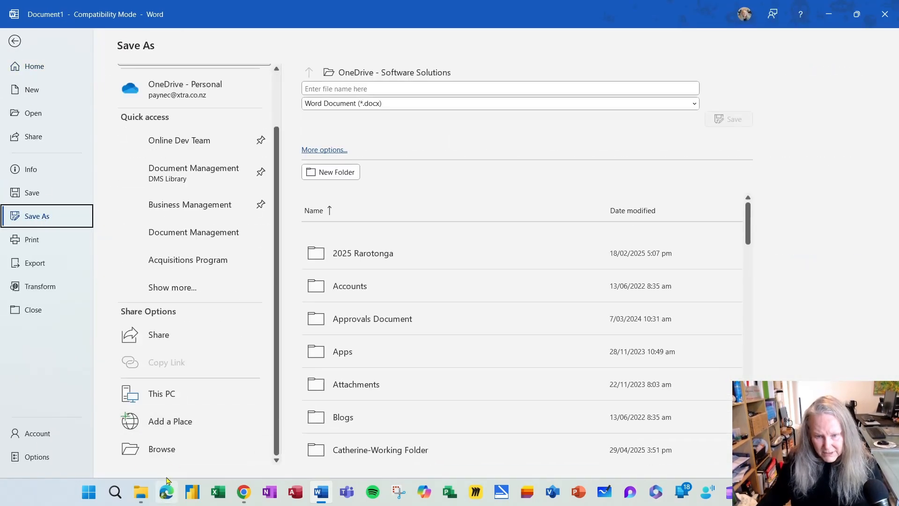
click(177, 449)
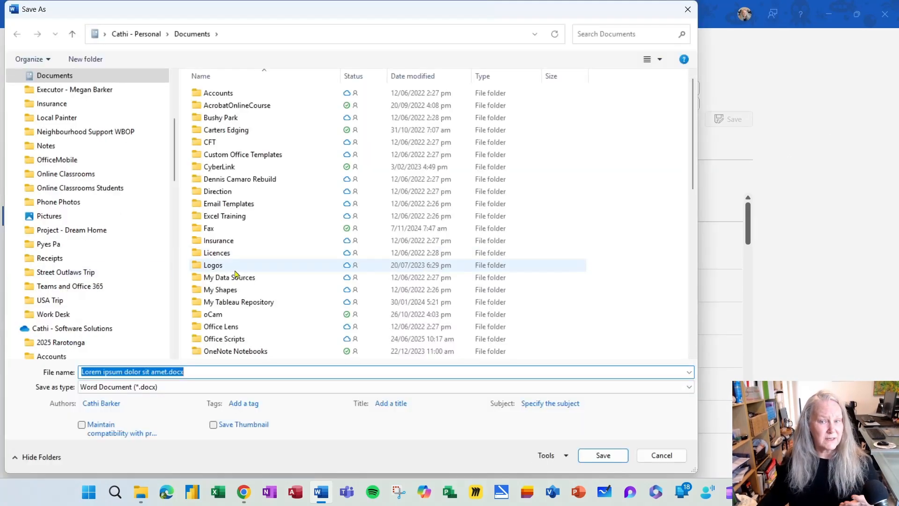
click(661, 455)
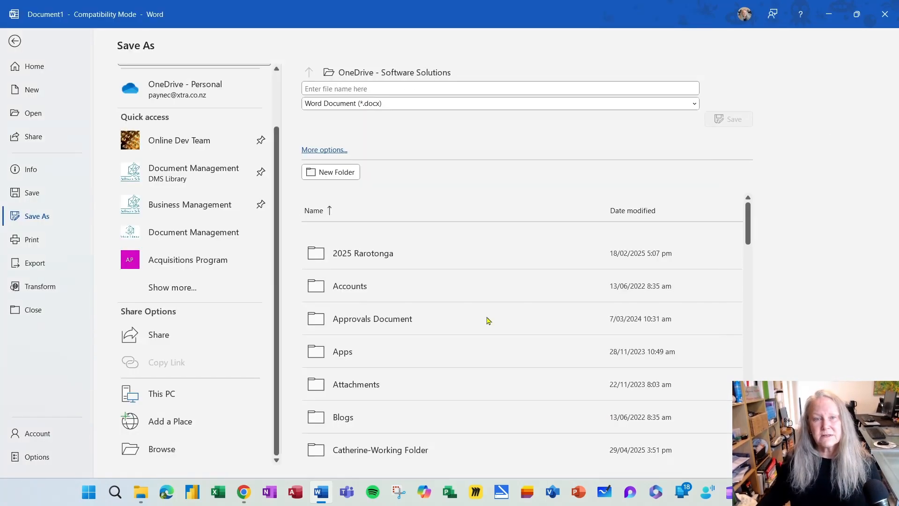
click(16, 42)
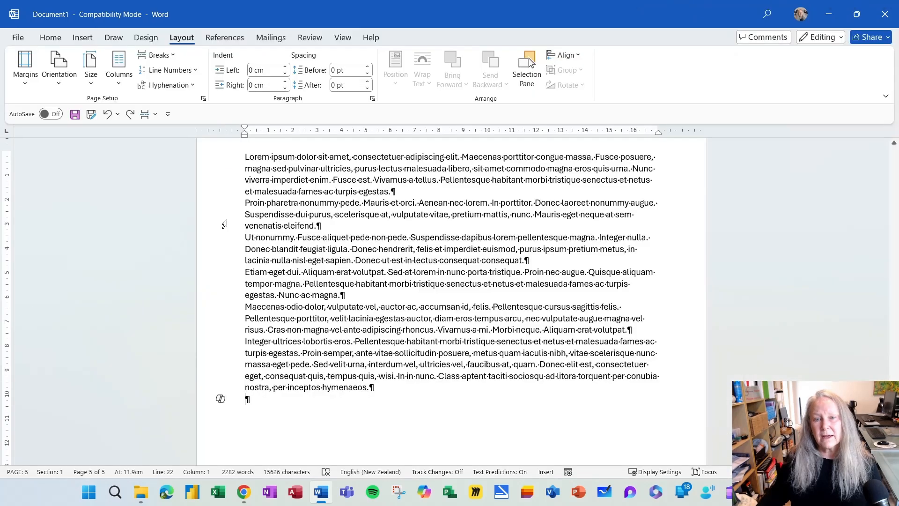
- Save the document as Test in the Documents folder using the Quick Access Toolbar's Save As command
click(91, 115)
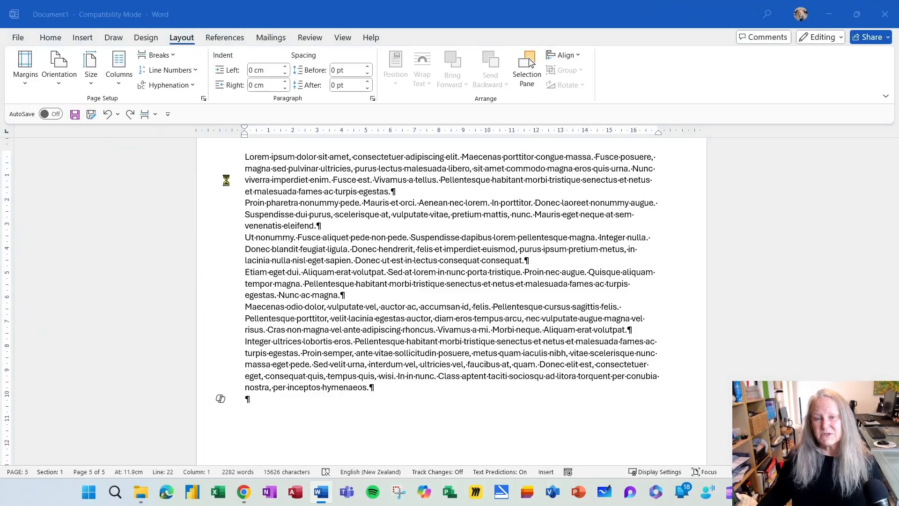
text(T)
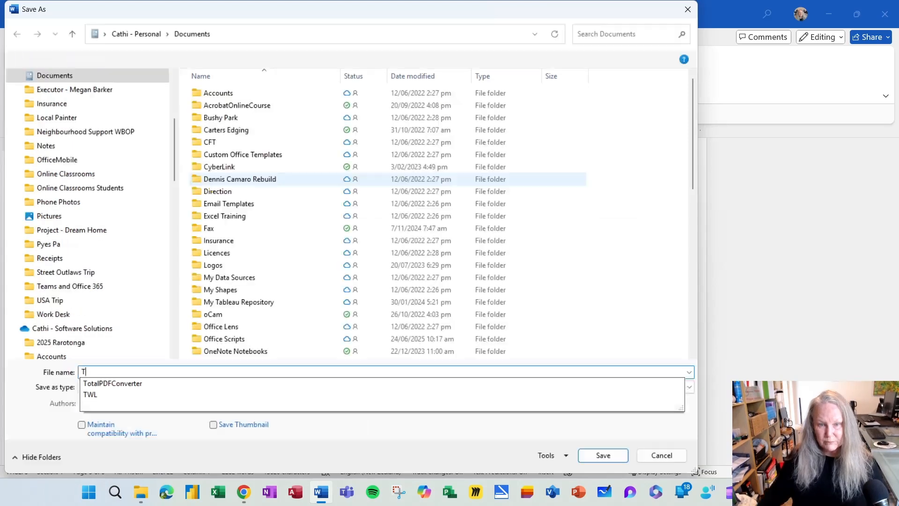
text(est)
key(Return)
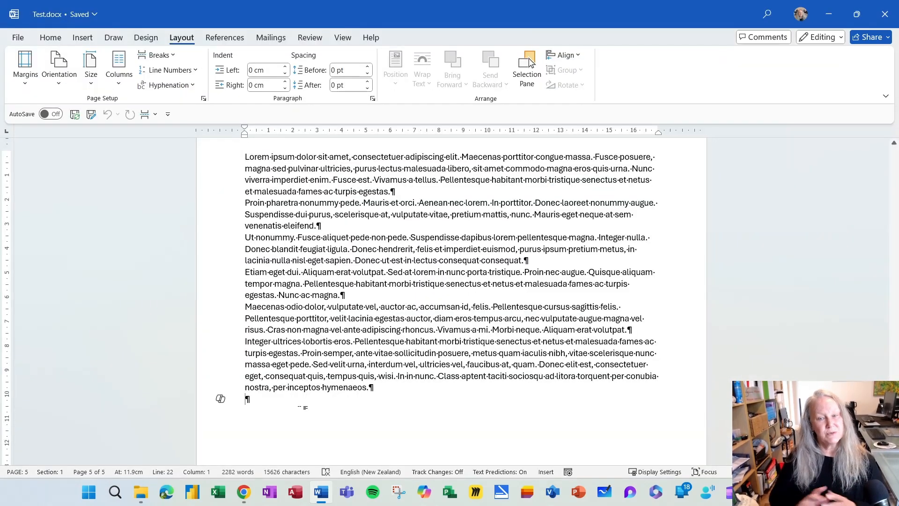
- Insert a Next Page section break after the text on page 5
click(145, 116)
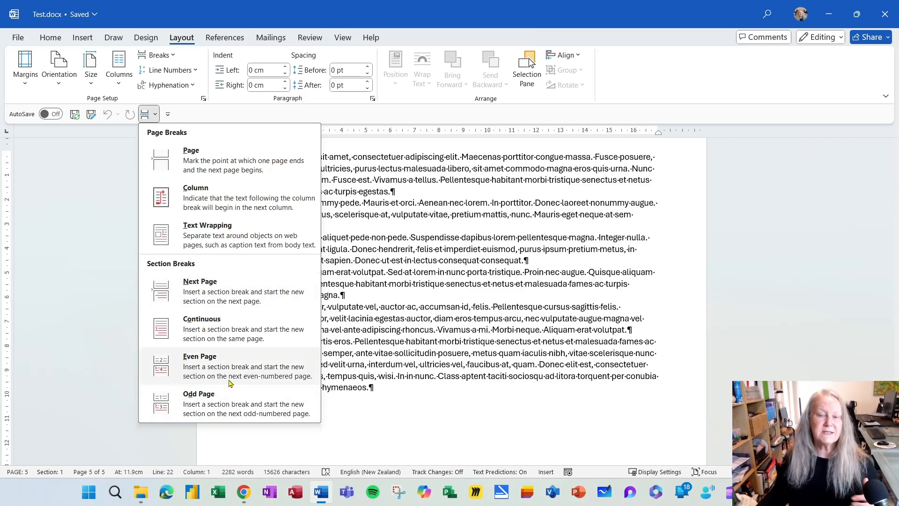
click(213, 296)
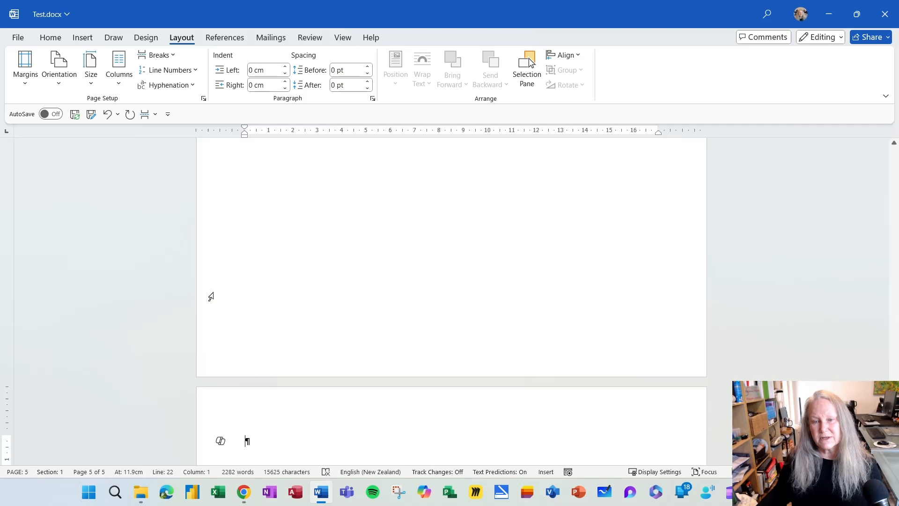
scroll(417, 356, down, 5)
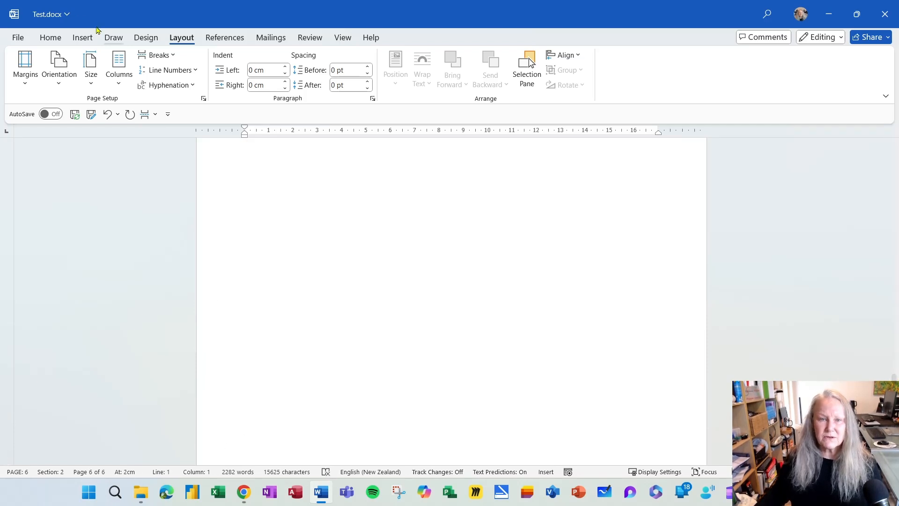
- Compare the section break mark at the end of page 5 with the page break mark on page 4
click(53, 38)
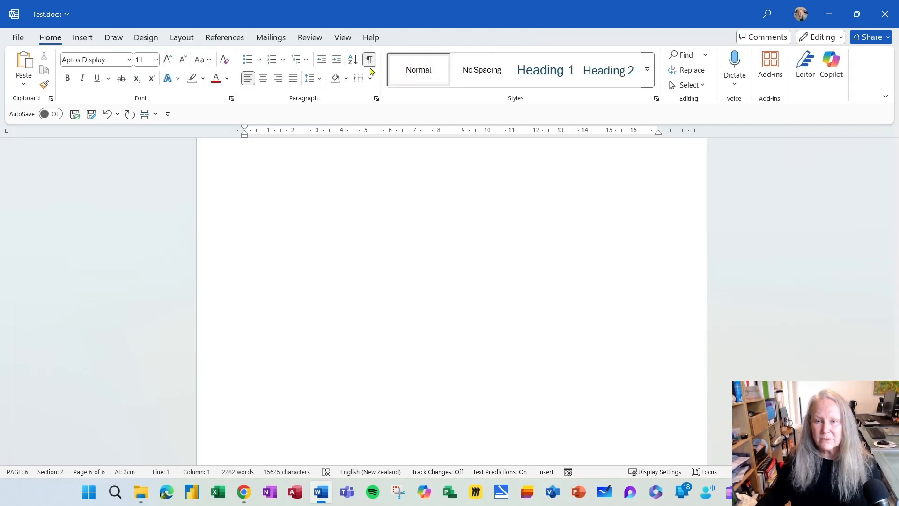
scroll(470, 279, up, 5)
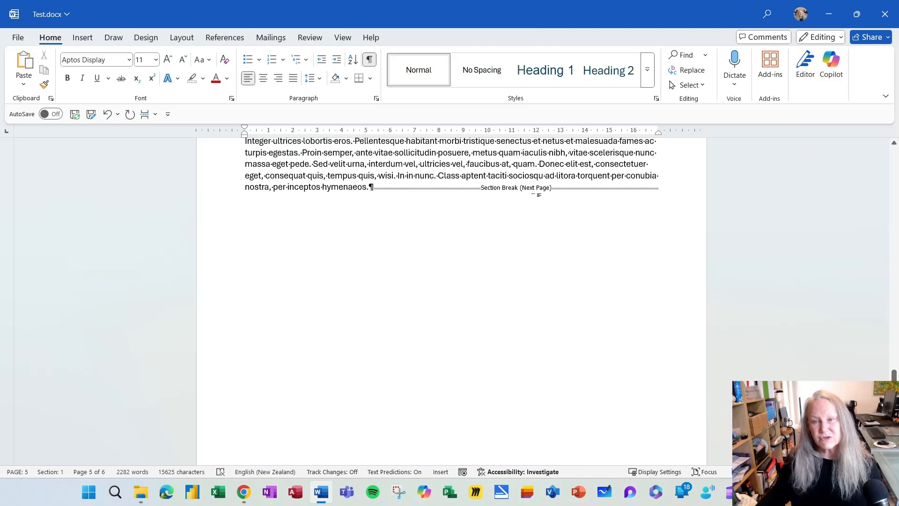
scroll(540, 199, up, 15)
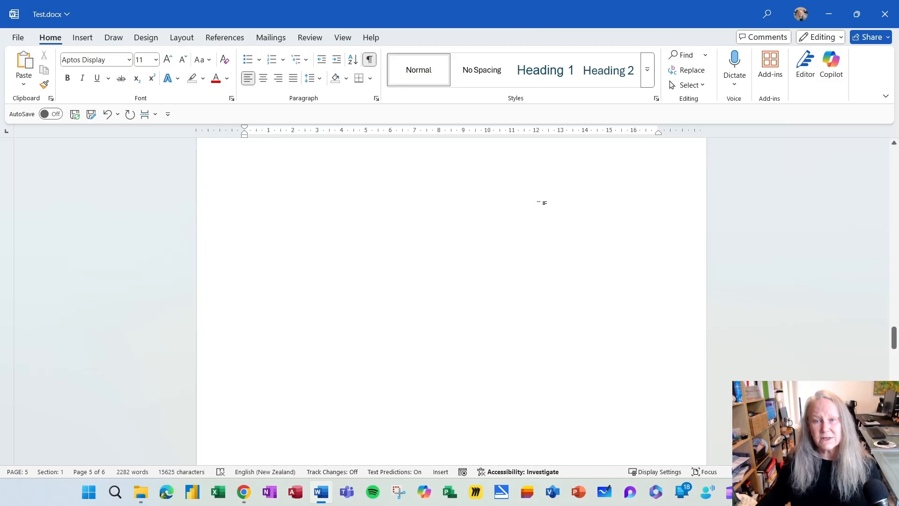
scroll(542, 203, up, 5)
scroll(358, 296, down, 10)
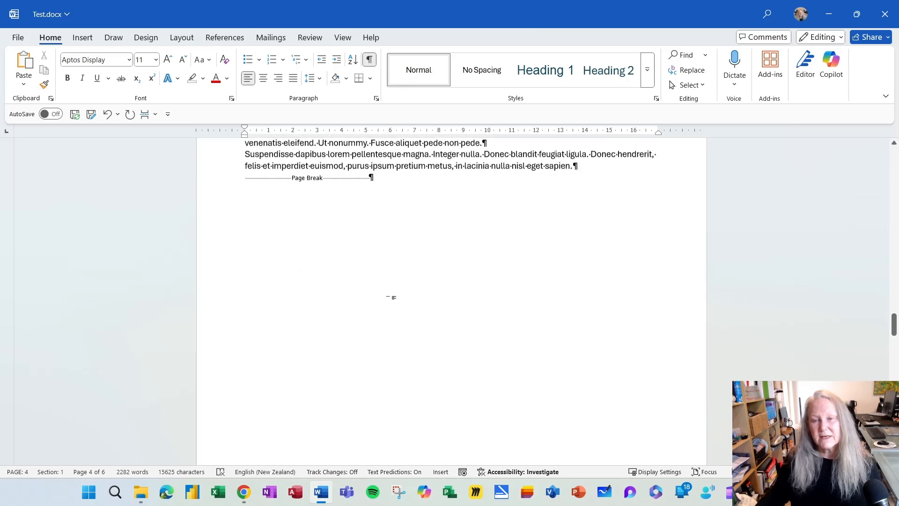
scroll(402, 309, down, 1)
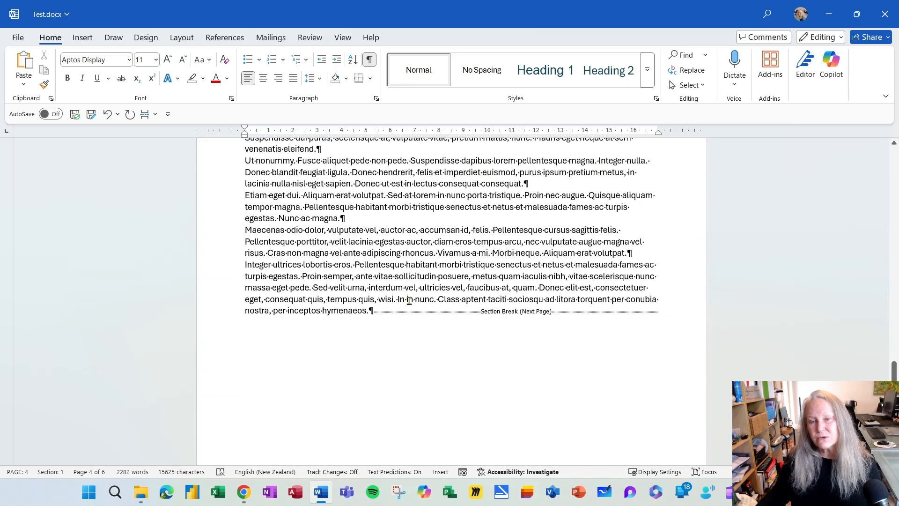
- Check the section number in the status bar on page 5 and at the end of the document
click(387, 319)
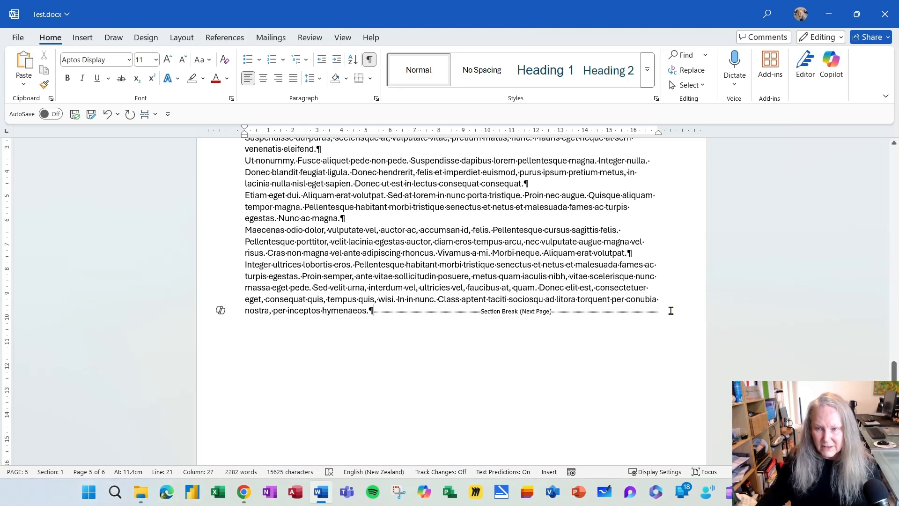
click(318, 300)
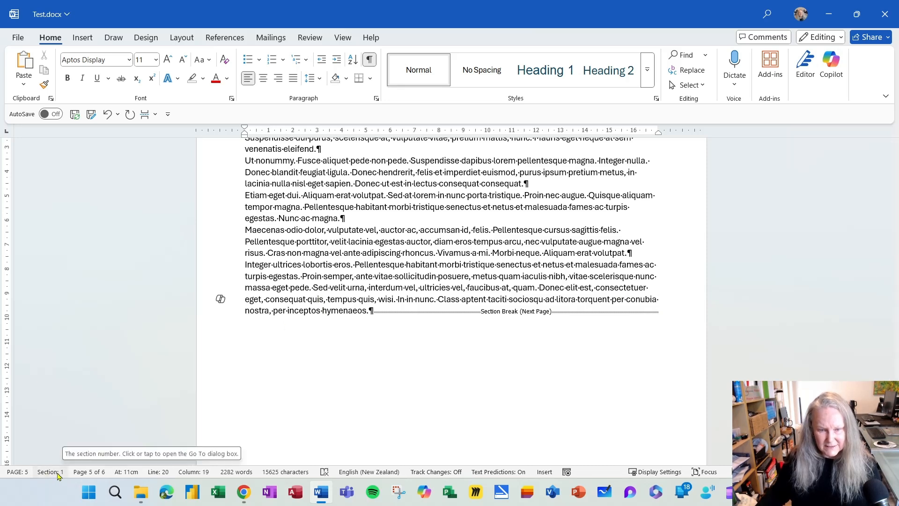
key(ctrl+End)
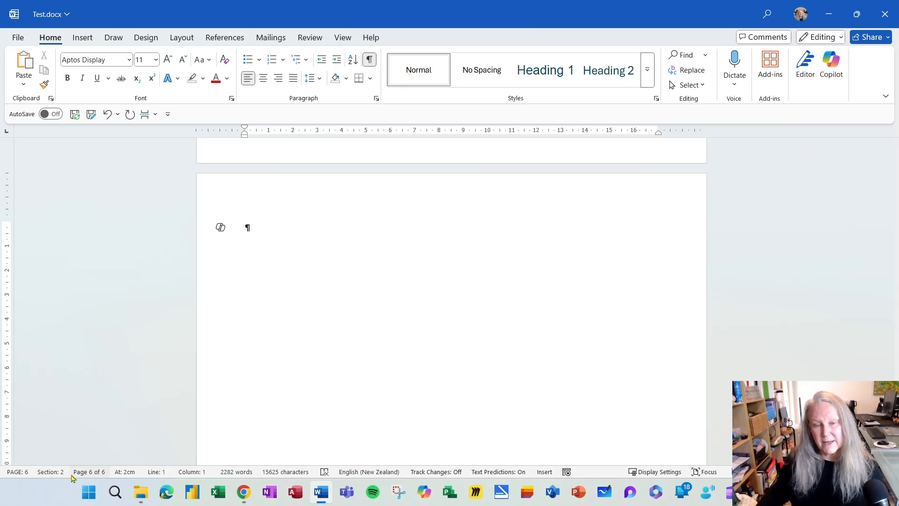
- Review the Customize Status Bar options, including Section and Page Number, without changing any
right_click(73, 476)
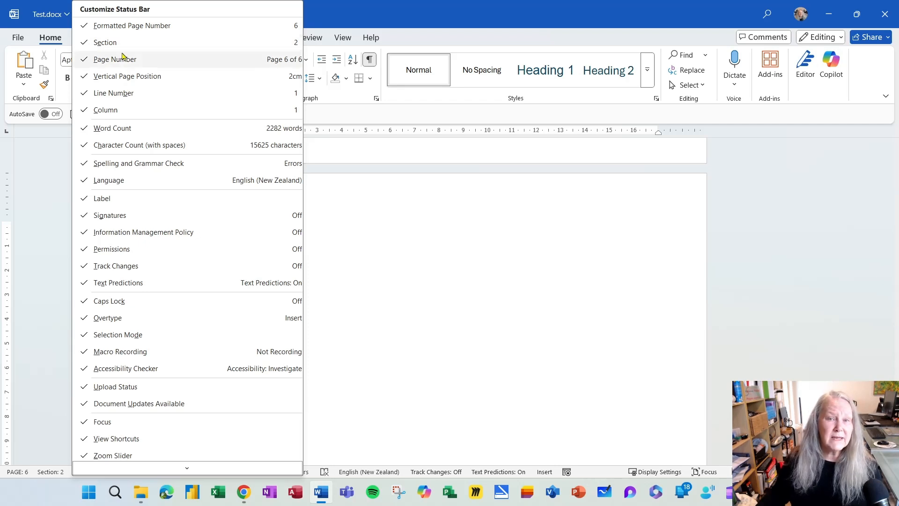
scroll(145, 206, down, 1)
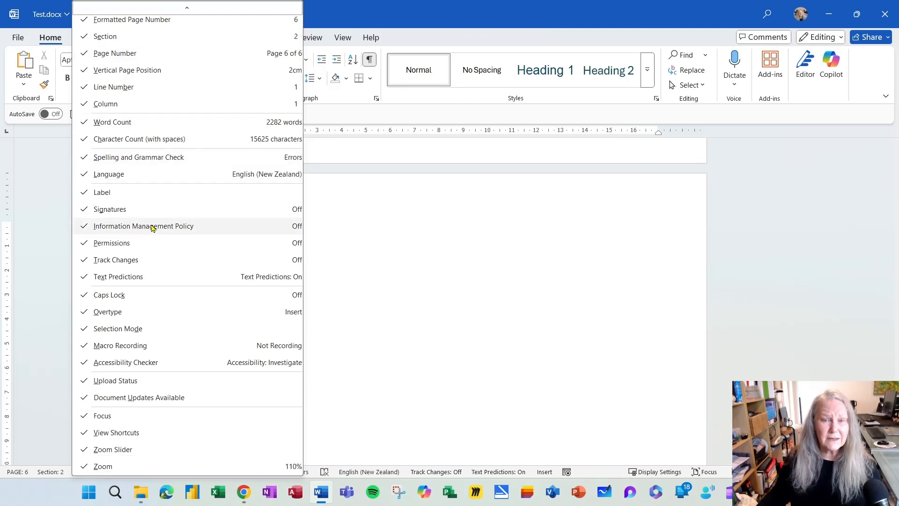
scroll(152, 228, up, 1)
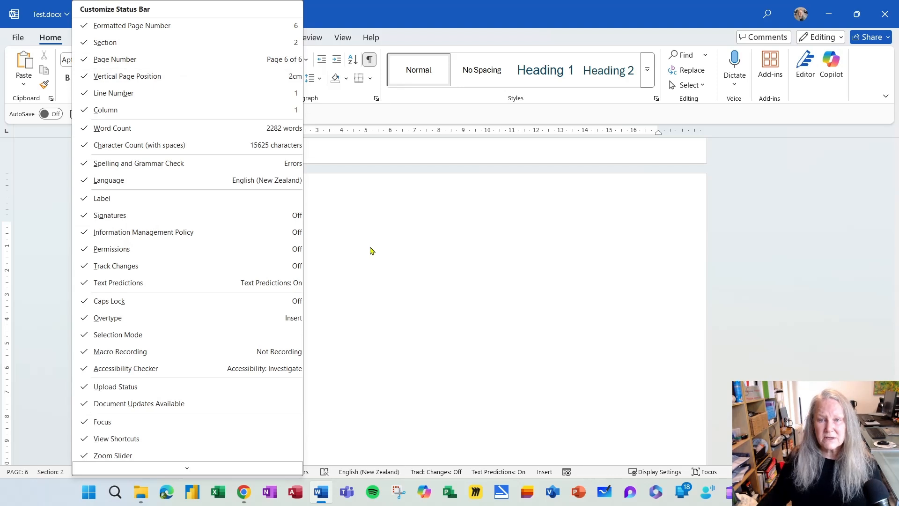
click(496, 251)
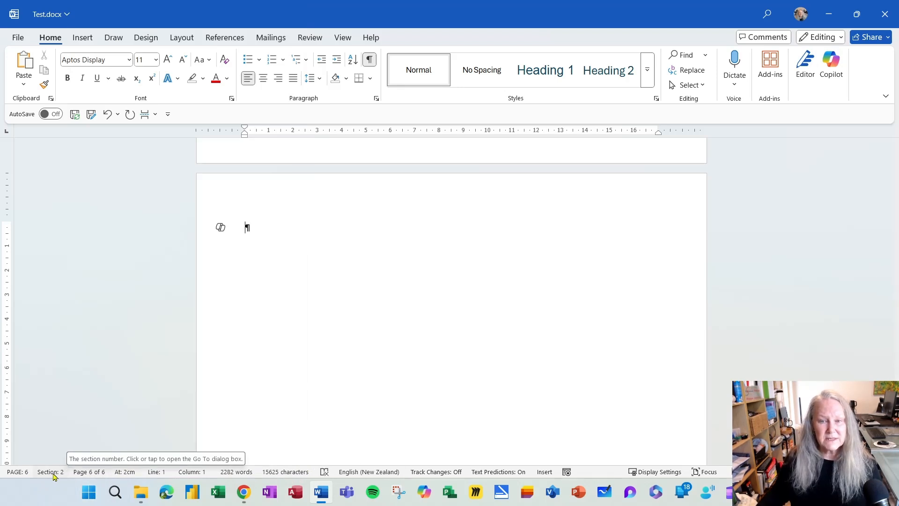
- Compare the status bar section numbers on either side of the Next Page section break
scroll(341, 377, up, 8)
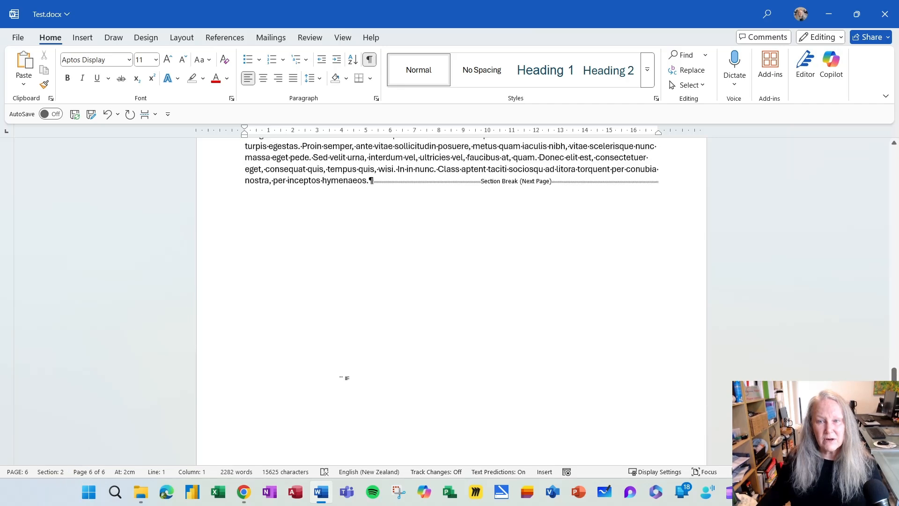
scroll(341, 377, up, 4)
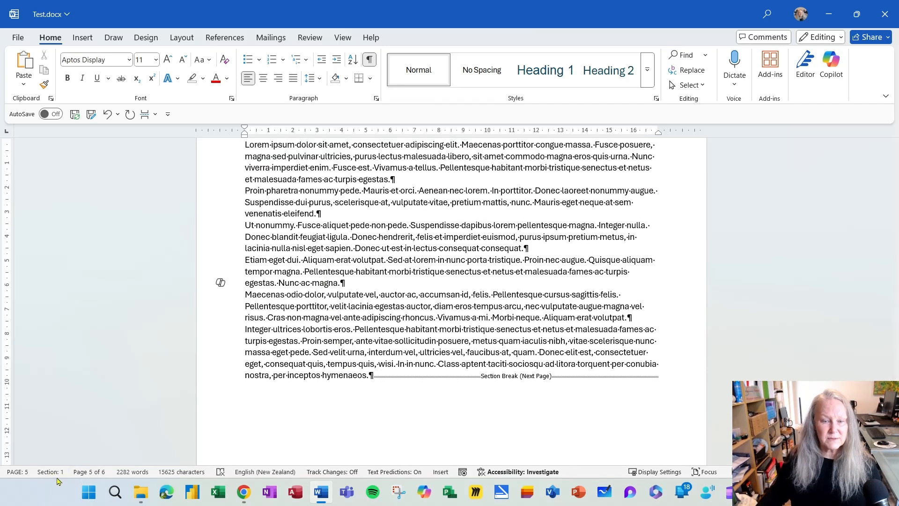
scroll(280, 403, down, 9)
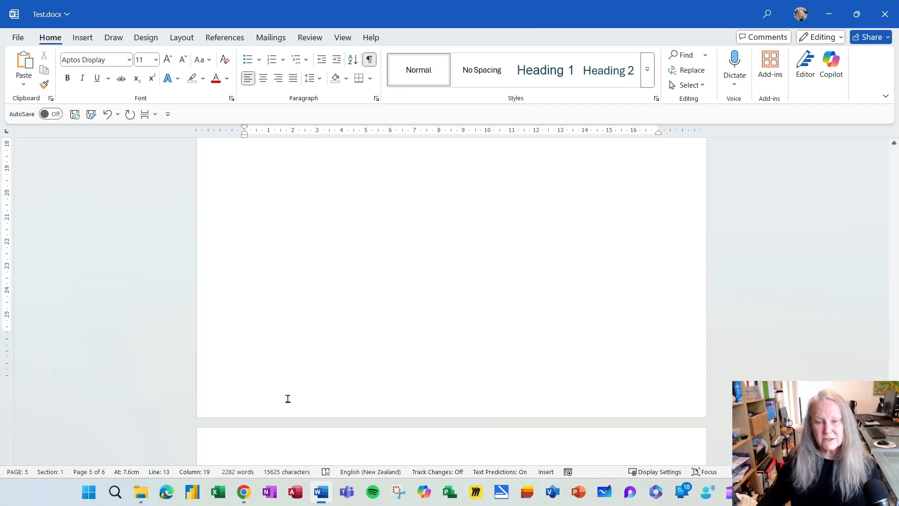
scroll(288, 398, down, 5)
- Set the page orientation to Landscape for the section on page 6 only, applying it to This section
click(290, 227)
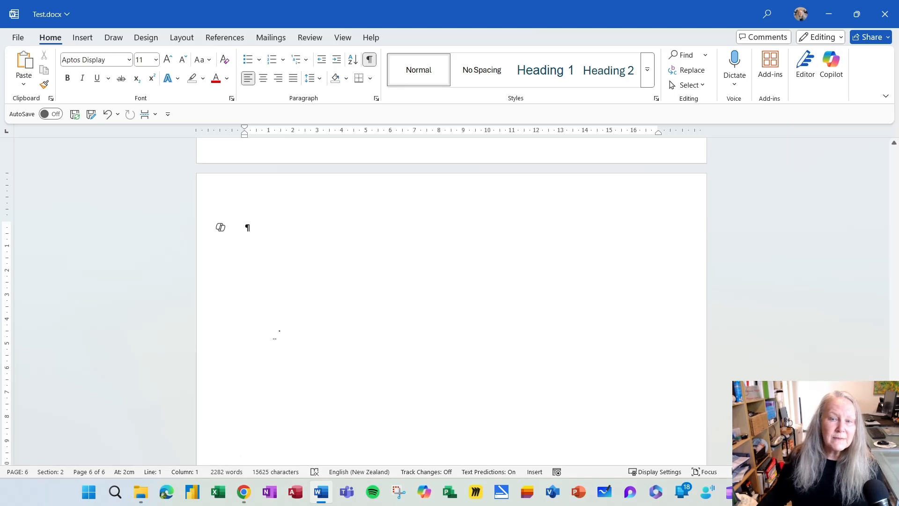
double_click(224, 133)
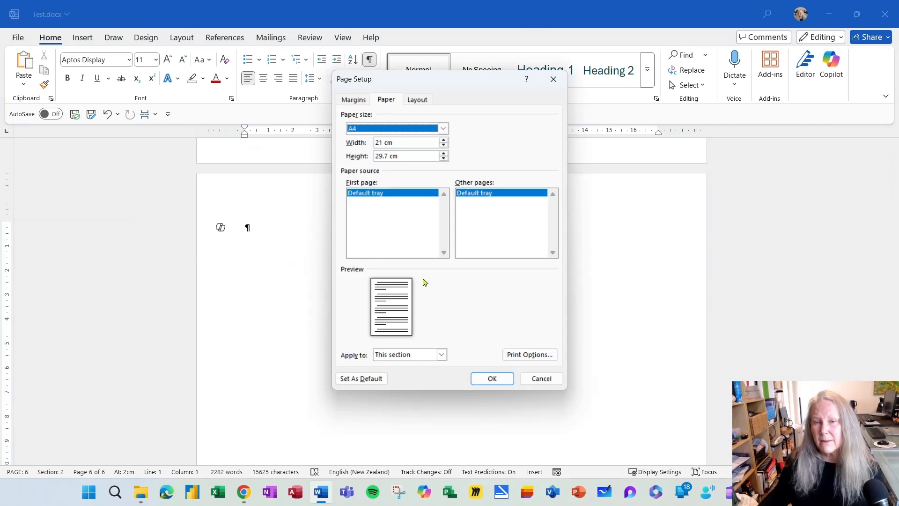
click(361, 103)
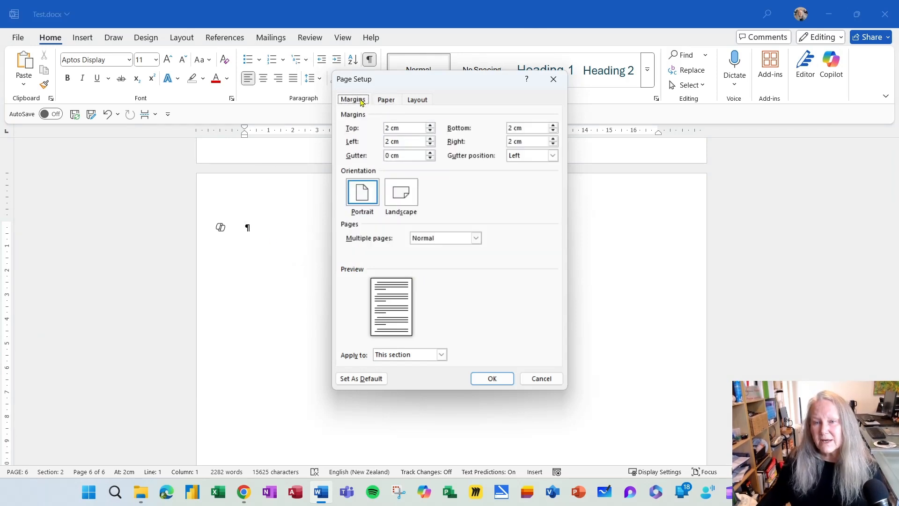
click(402, 205)
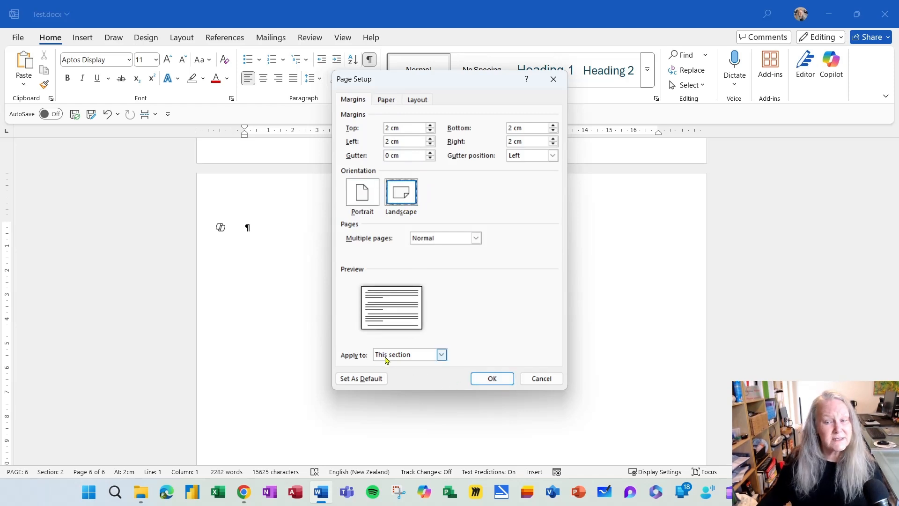
click(441, 355)
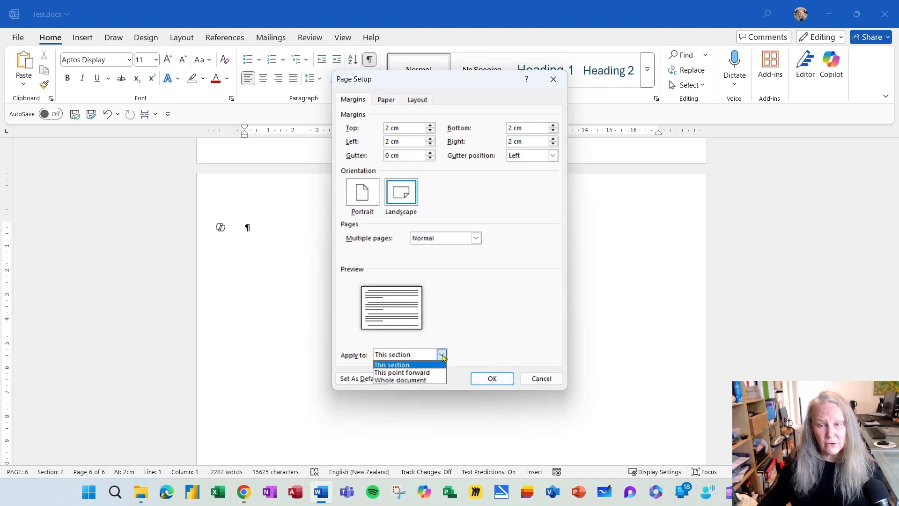
click(442, 356)
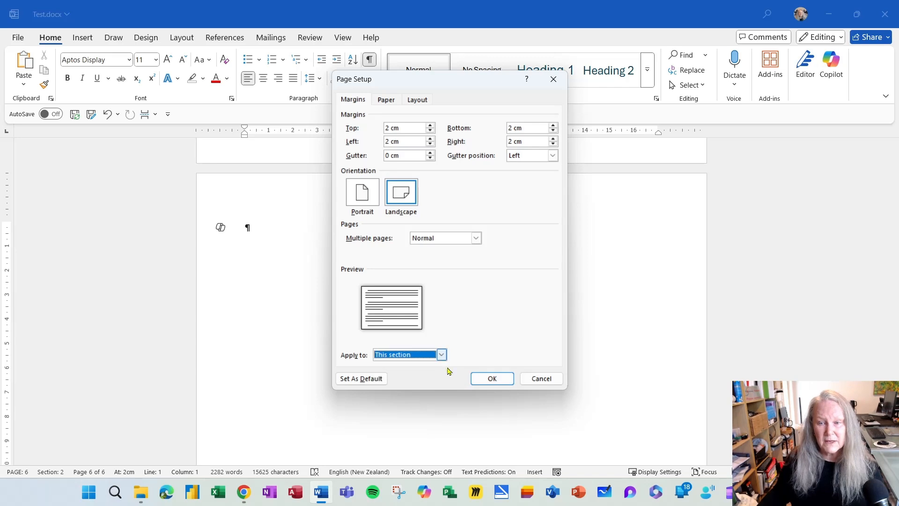
click(507, 378)
- Compare the orientation of page 5 before the section break with that of page 6 after it
scroll(513, 359, up, 10)
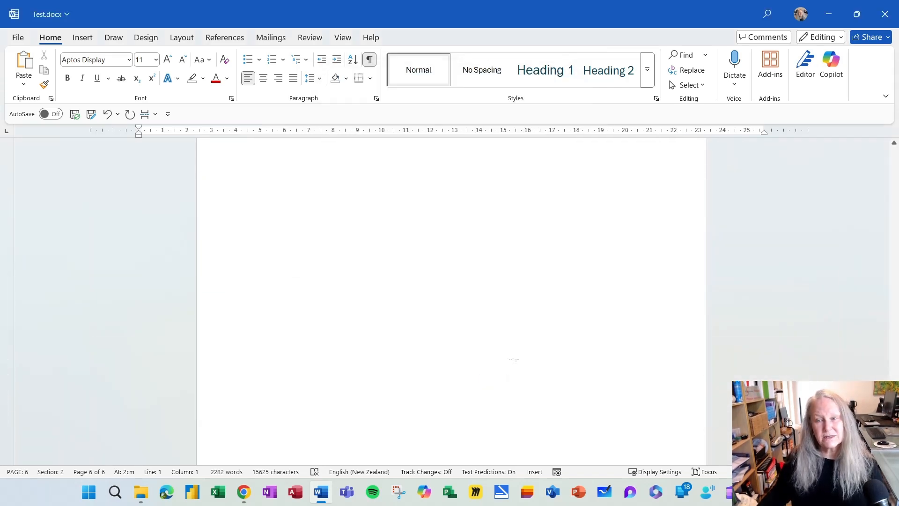
scroll(516, 359, up, 3)
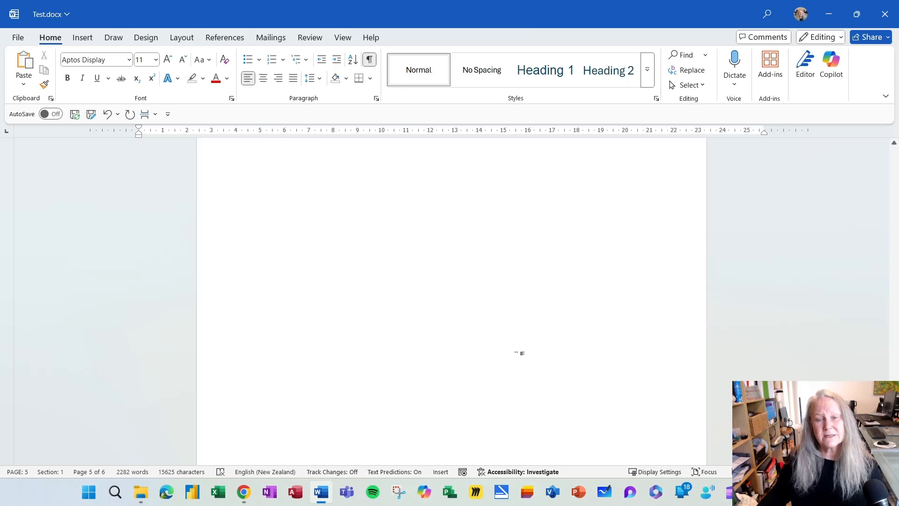
click(536, 298)
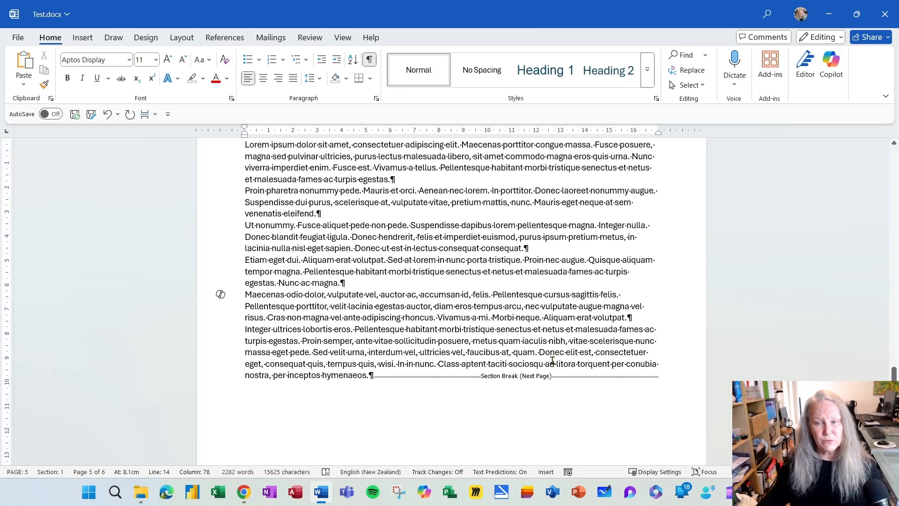
scroll(553, 360, down, 10)
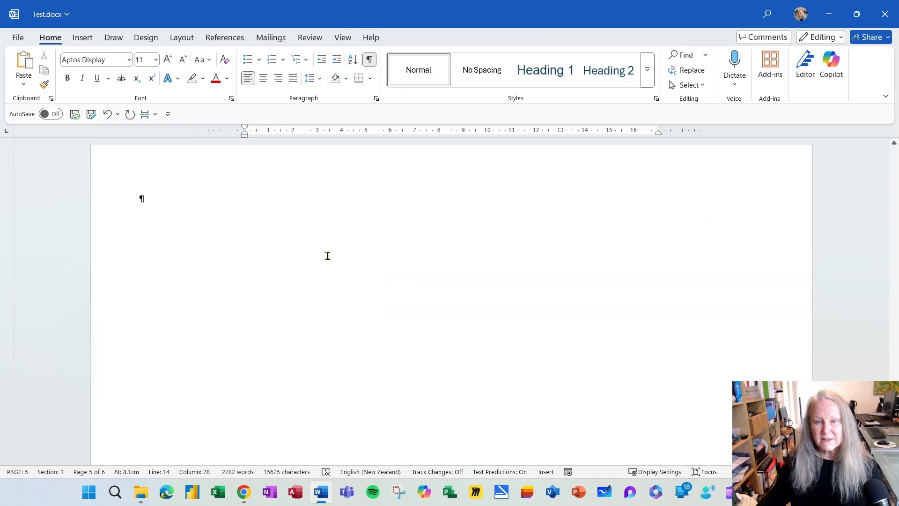
- Insert the first stock image, the illustration of people with geometric shapes, on the empty landscape page 6
click(182, 196)
text(=)
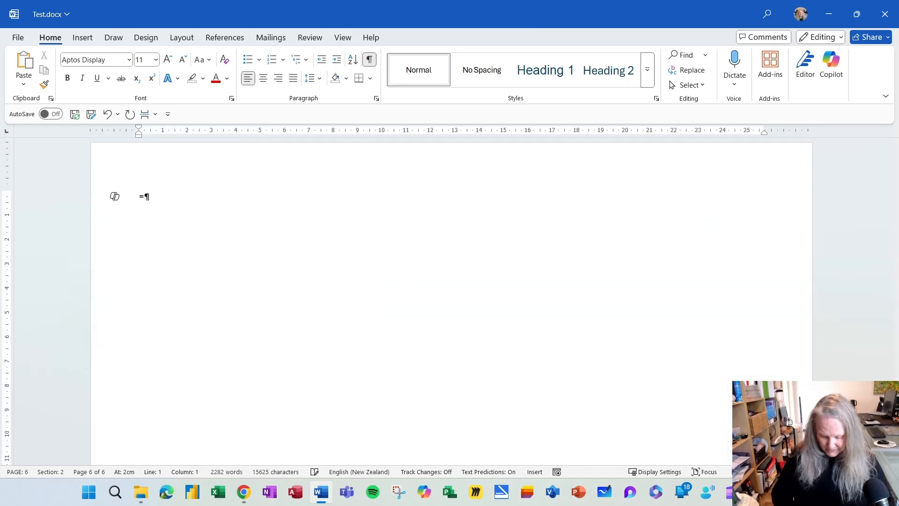
key(BackSpace)
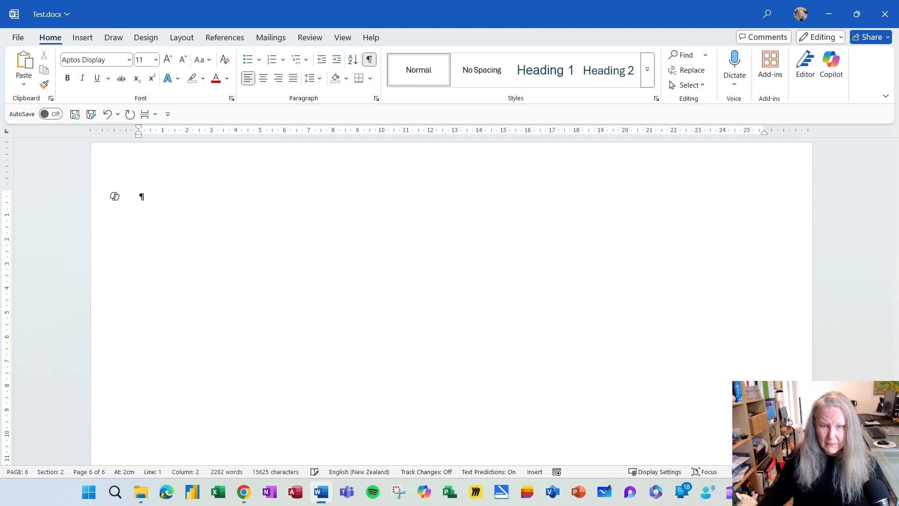
click(85, 37)
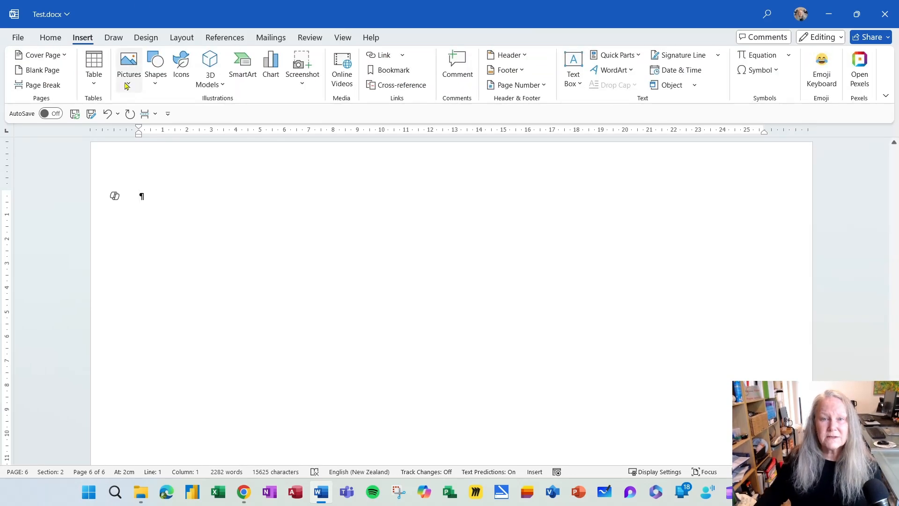
click(126, 83)
click(177, 154)
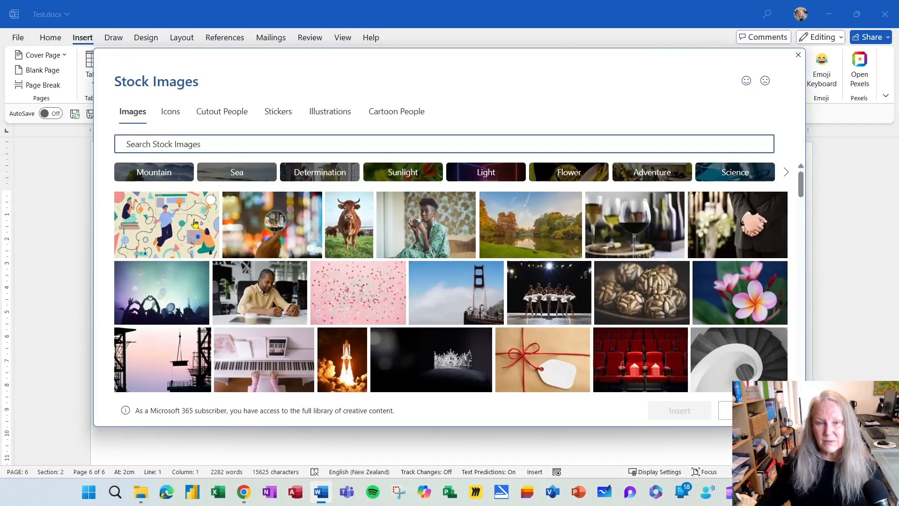
click(209, 201)
click(706, 410)
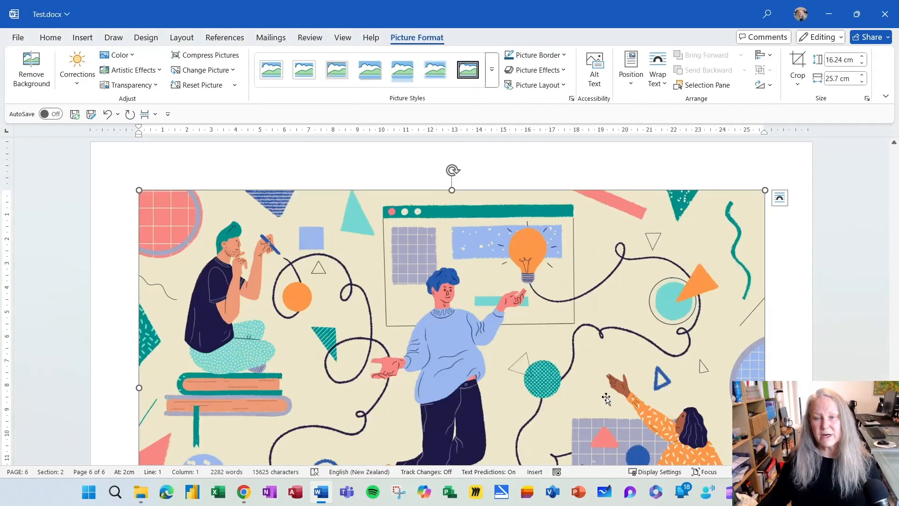
- Insert a Next Page section break below the picture on page 6
scroll(607, 398, down, 3)
scroll(626, 404, down, 2)
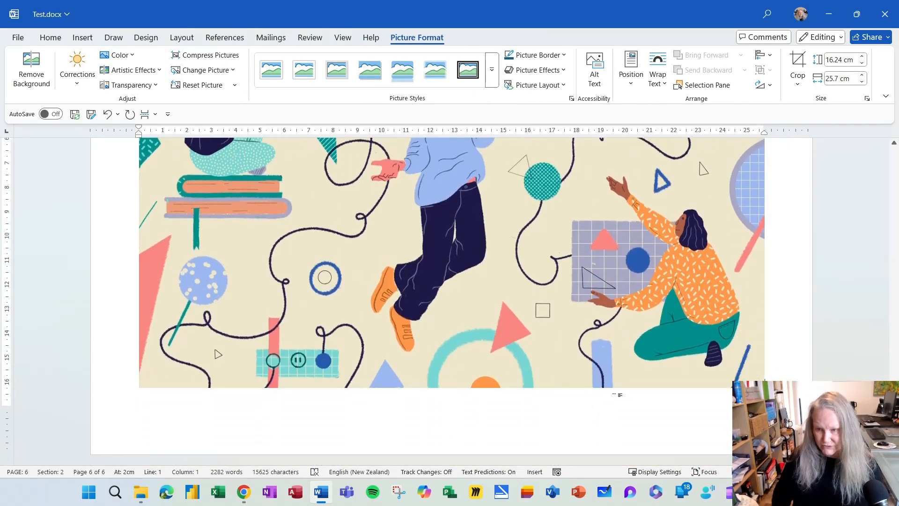
click(616, 395)
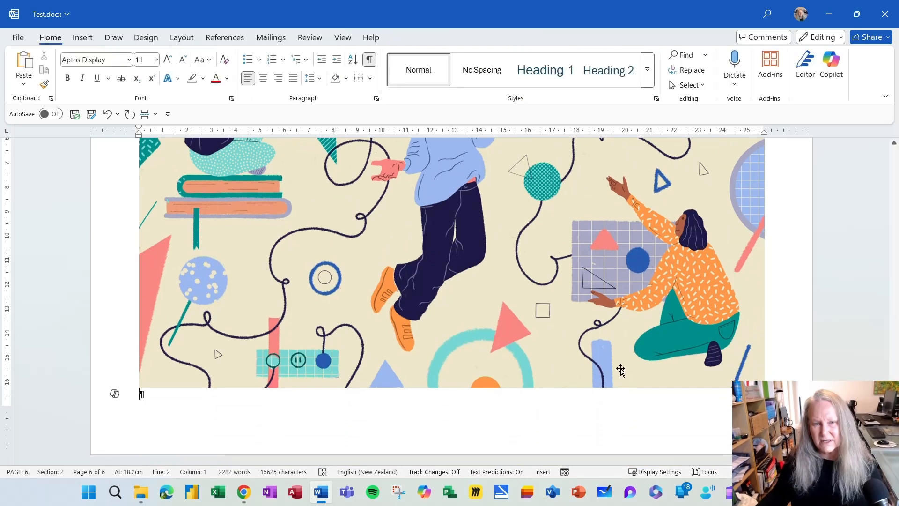
click(145, 117)
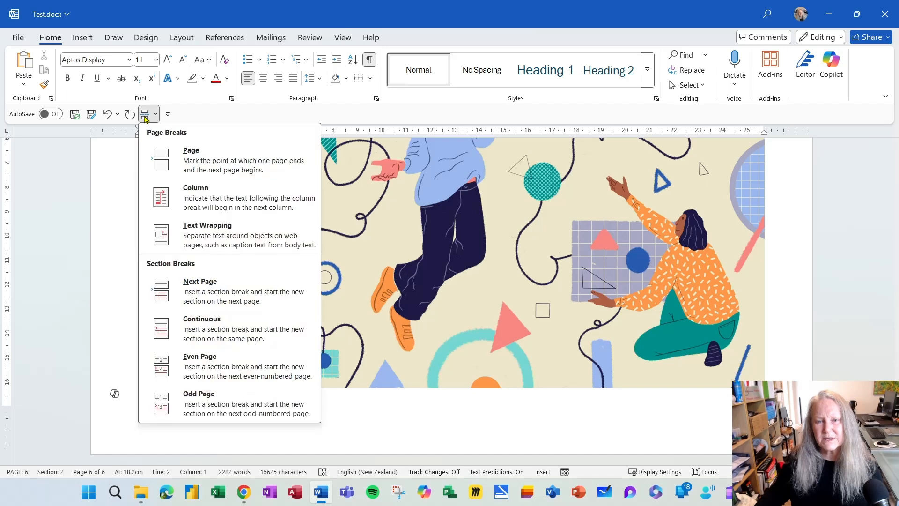
click(221, 292)
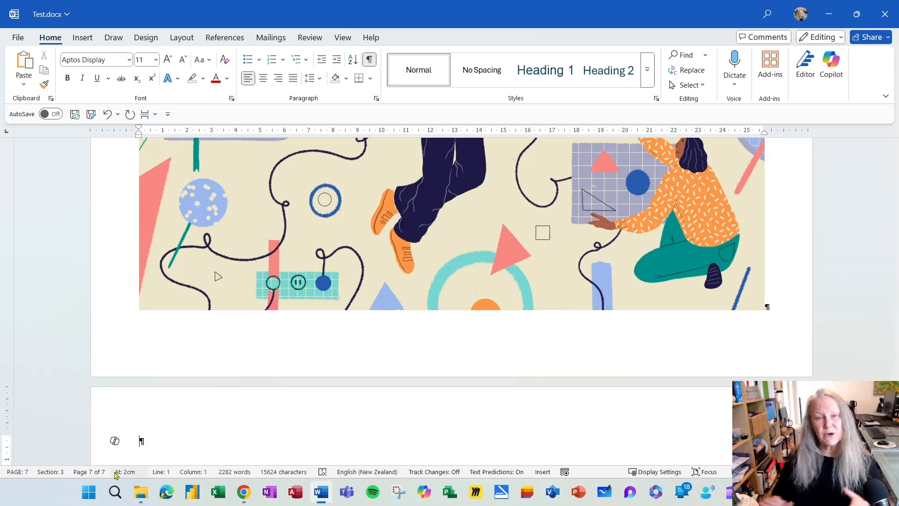
- Set the page orientation of the new section on page 7 to Portrait
double_click(123, 133)
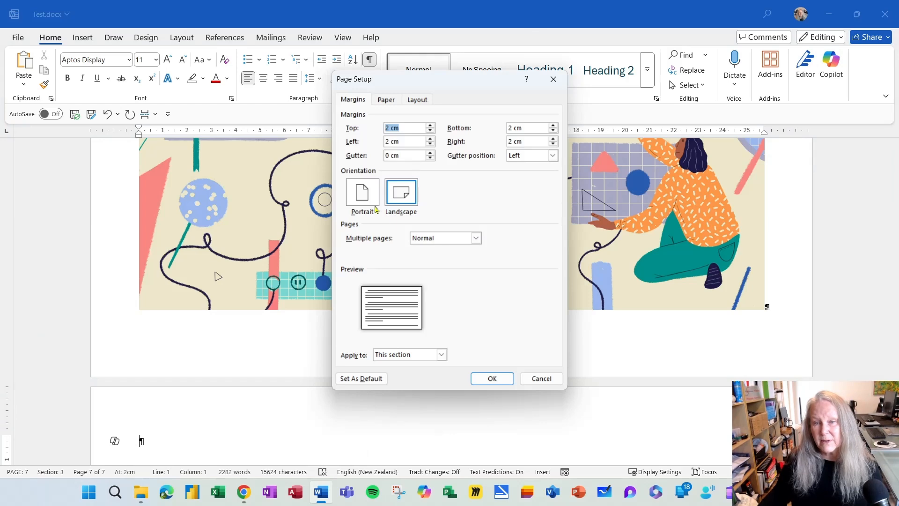
click(366, 192)
key(Return)
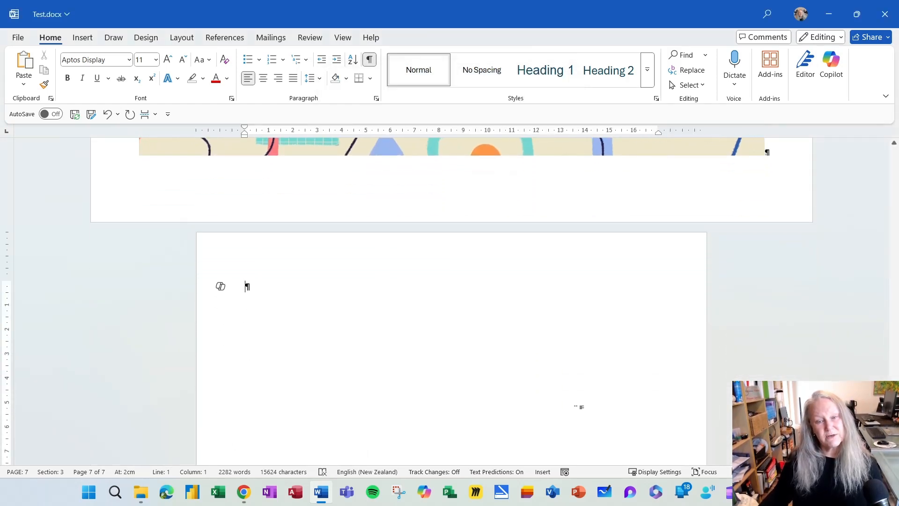
- Generate placeholder text on page 7 with =lorem(10,3)
text(=)
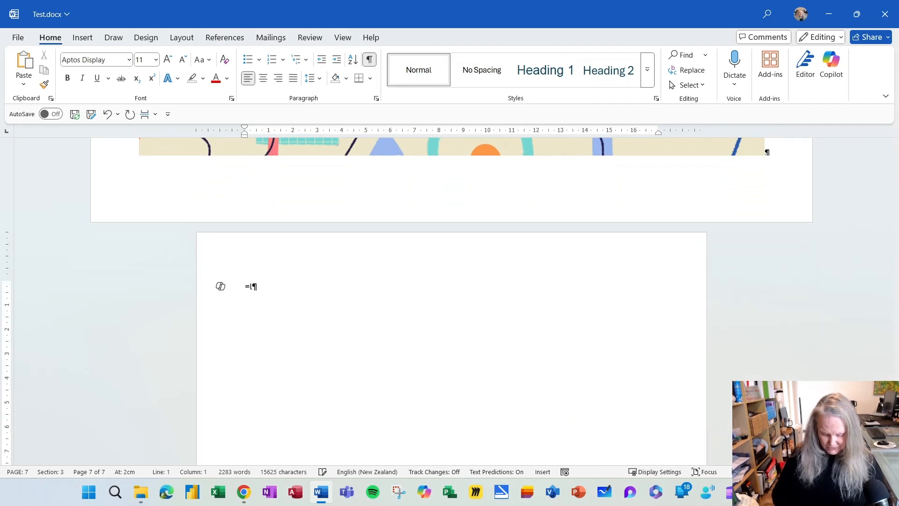
text(lorem(10)
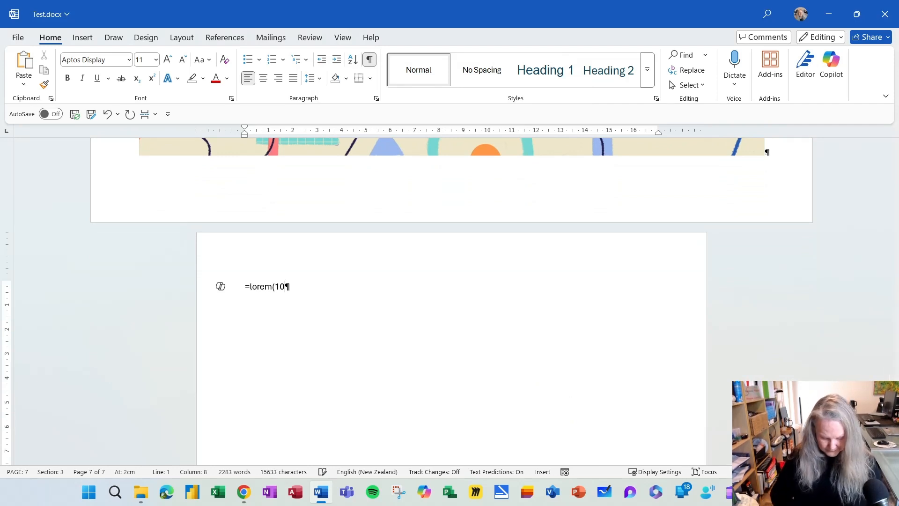
text(,3))
key(Return)
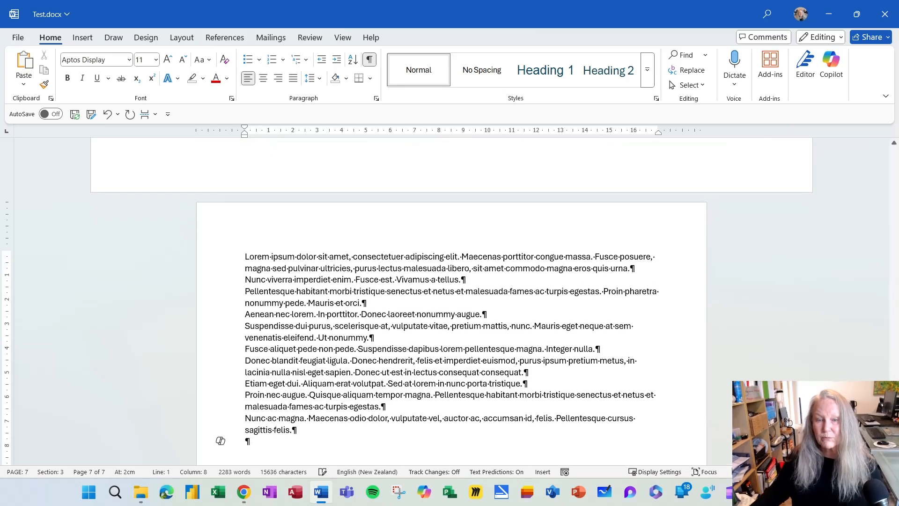
scroll(494, 375, down, 3)
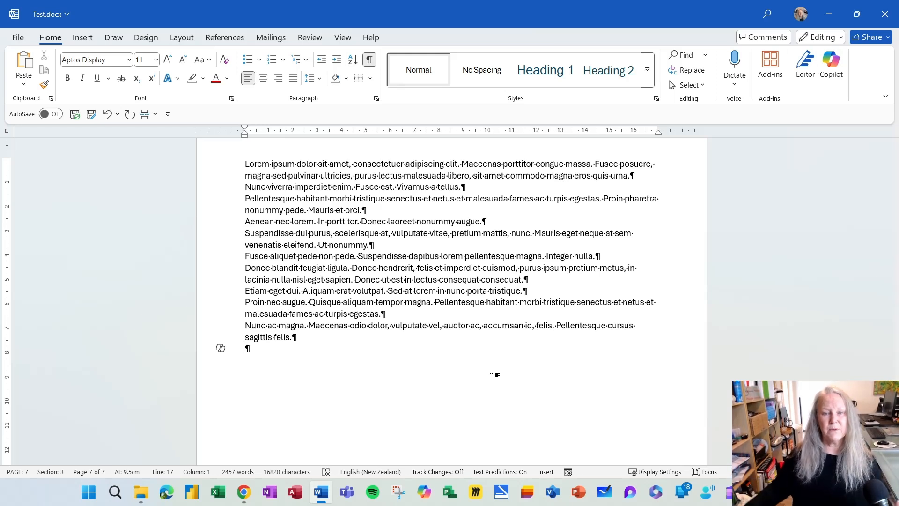
- Insert a Next Page section break after the placeholder text on page 7 and set the new section to A3 Landscape
click(148, 115)
click(235, 319)
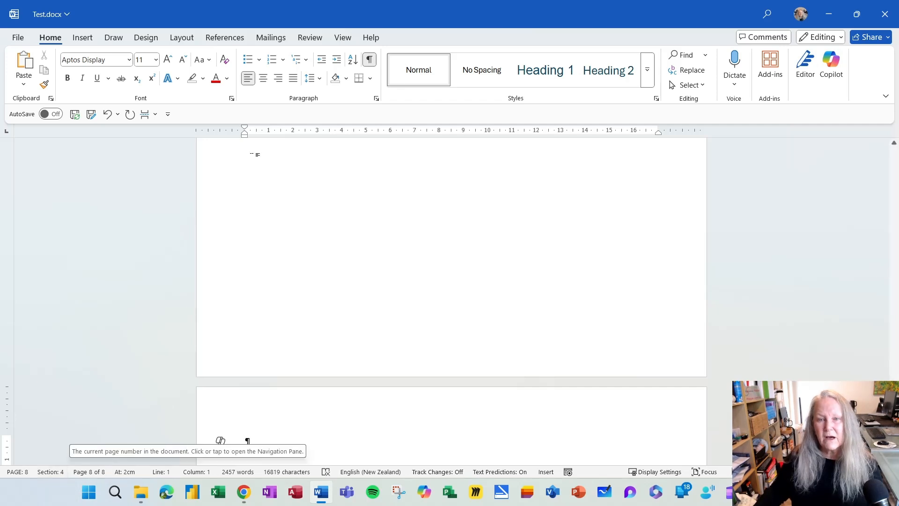
double_click(229, 134)
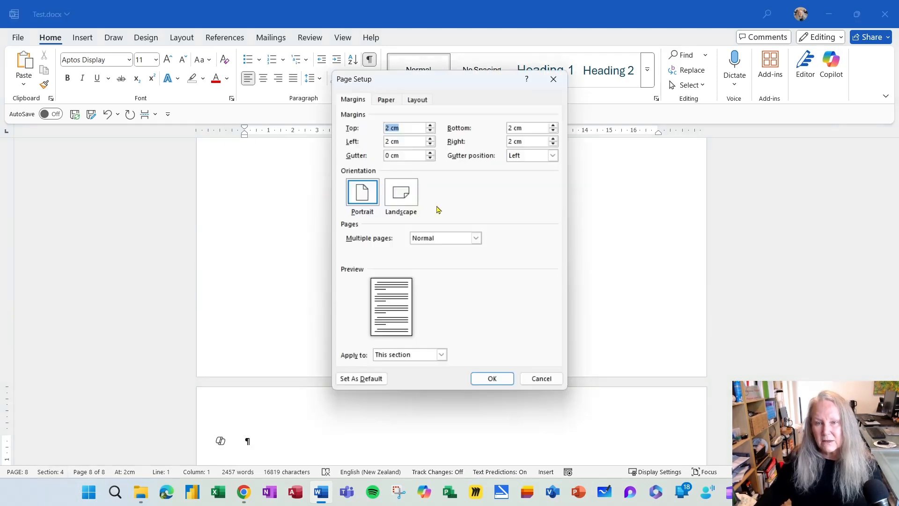
click(403, 198)
click(389, 101)
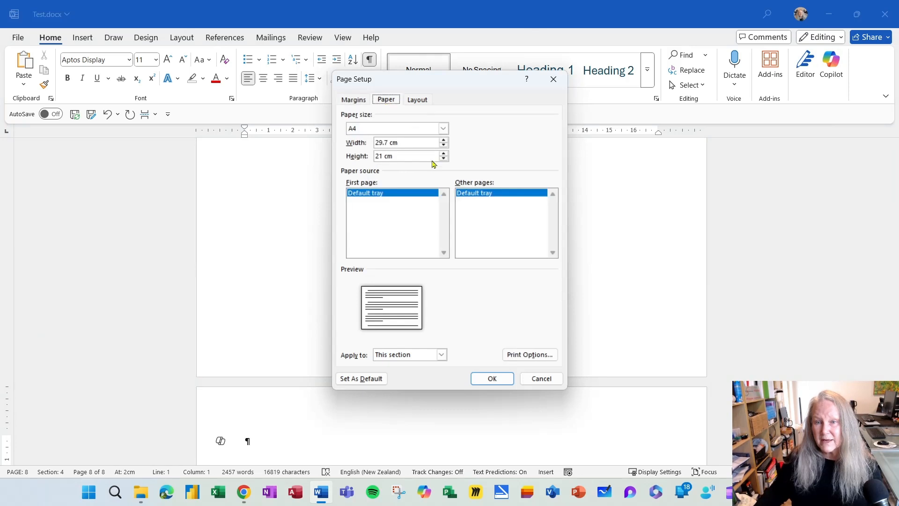
click(444, 129)
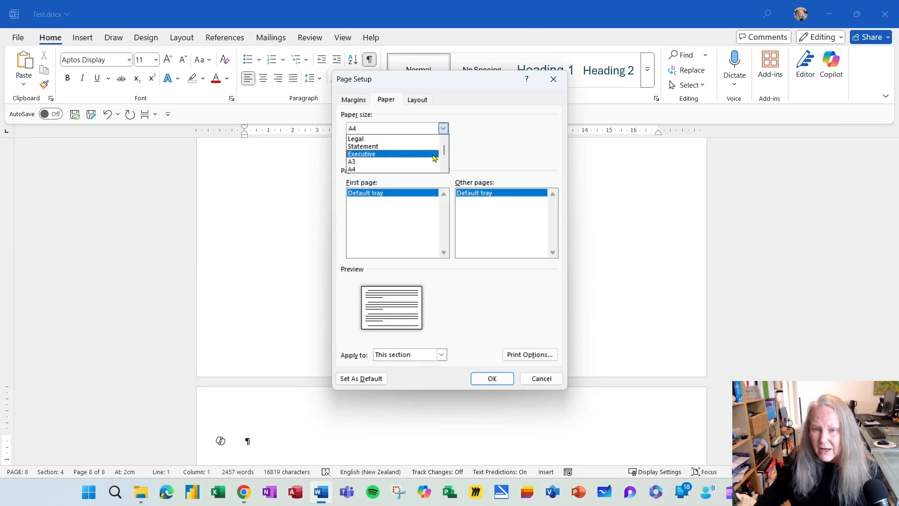
click(418, 162)
click(503, 376)
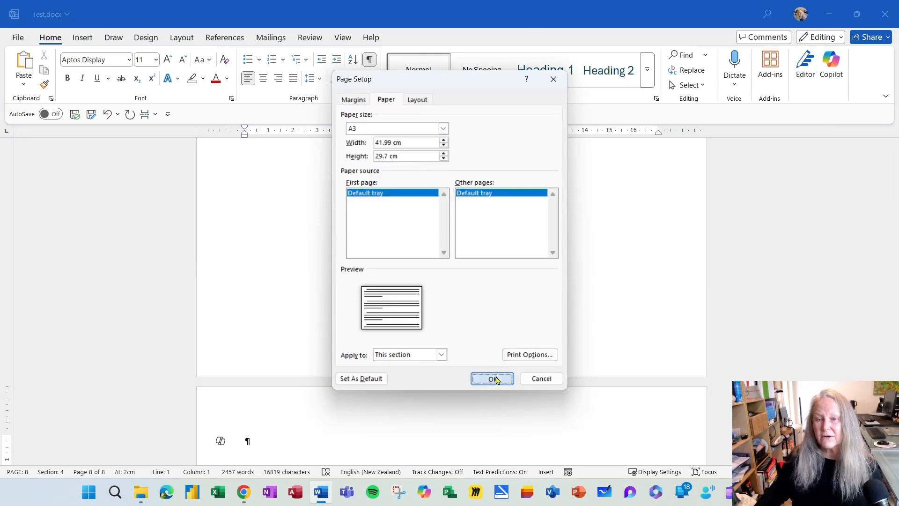
- Set the zoom to Many pages with two pages displayed side by side
scroll(545, 390, down, 2)
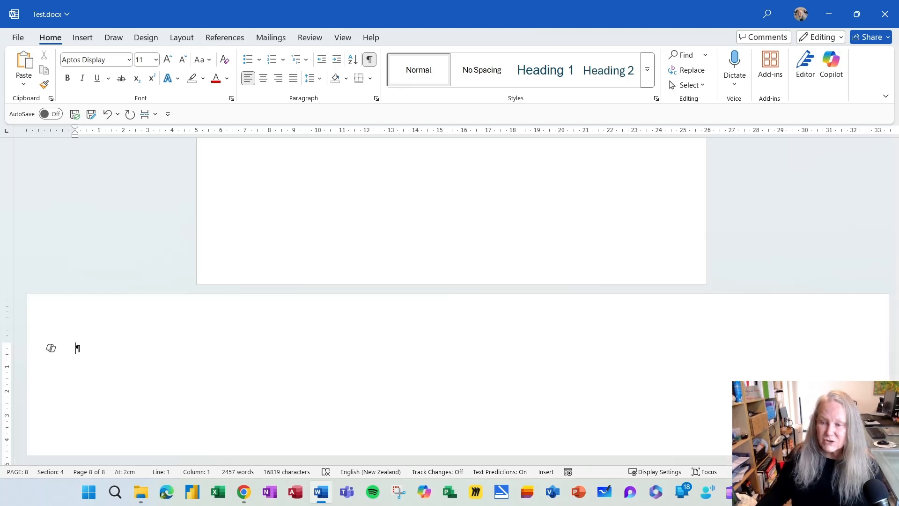
click(884, 472)
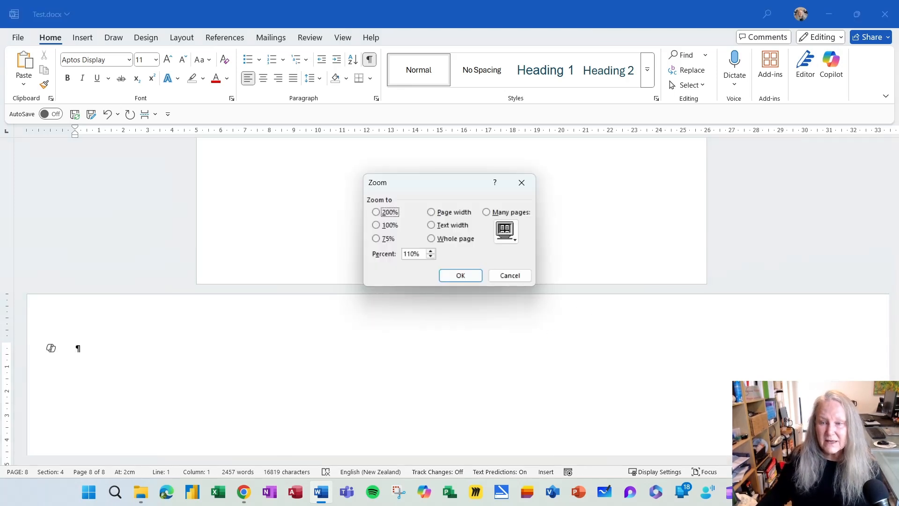
click(510, 232)
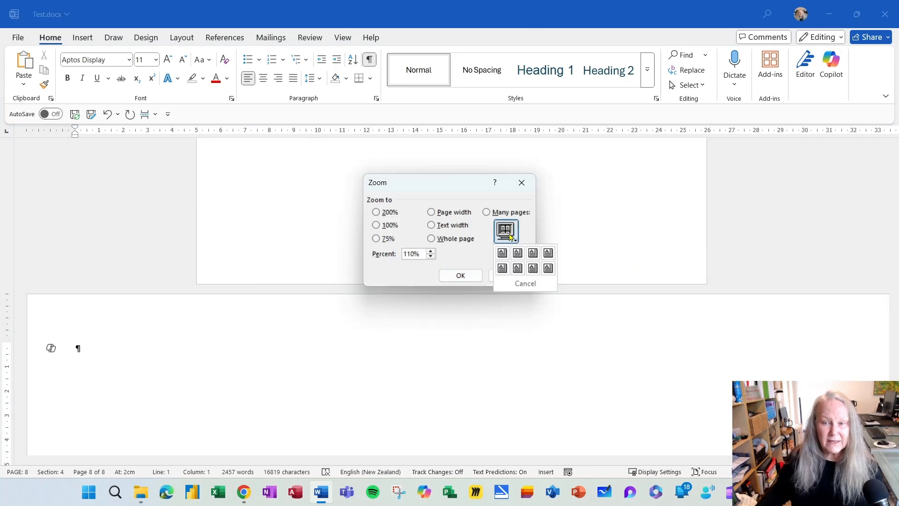
click(518, 254)
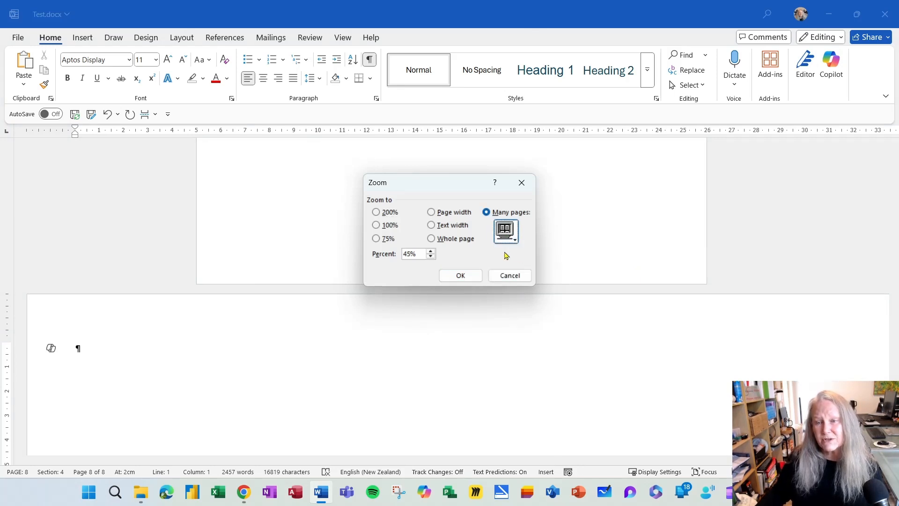
click(460, 276)
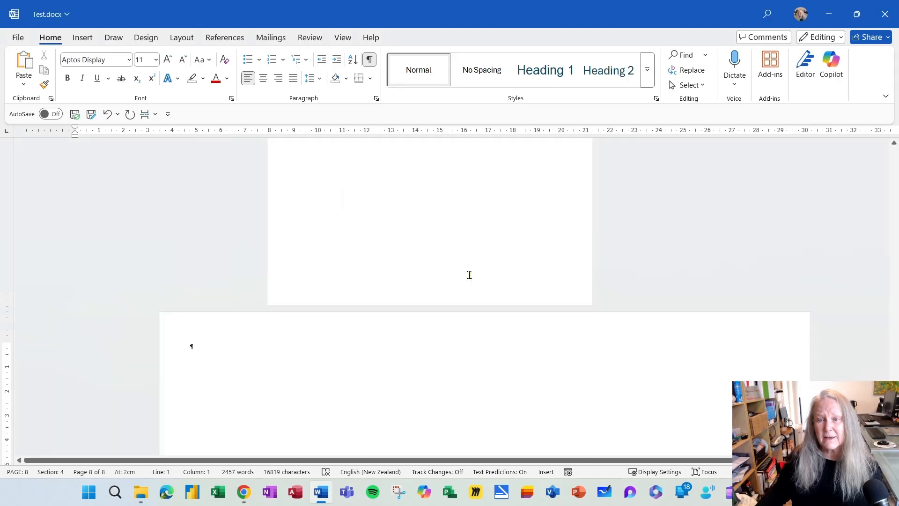
- Examine the page layouts through the document, comparing the portrait text pages, the landscape picture page and the large A3 page
scroll(535, 307, up, 3)
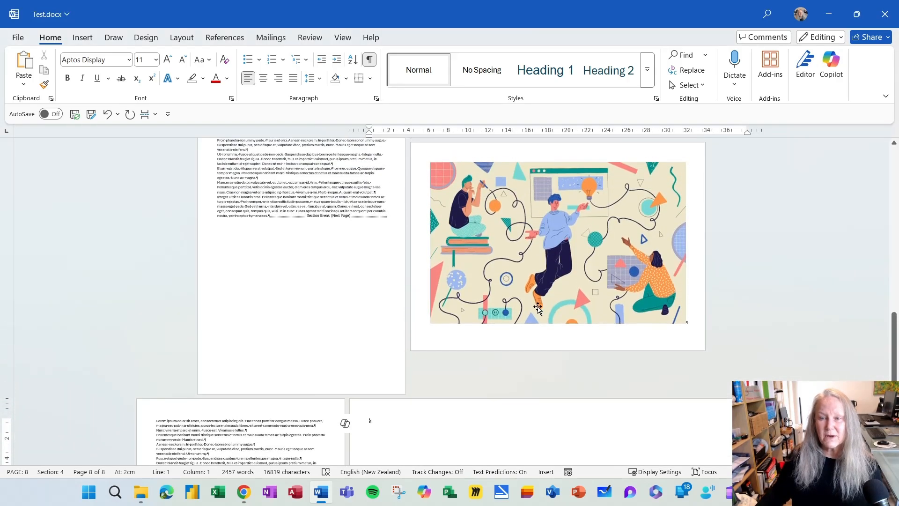
scroll(543, 309, up, 8)
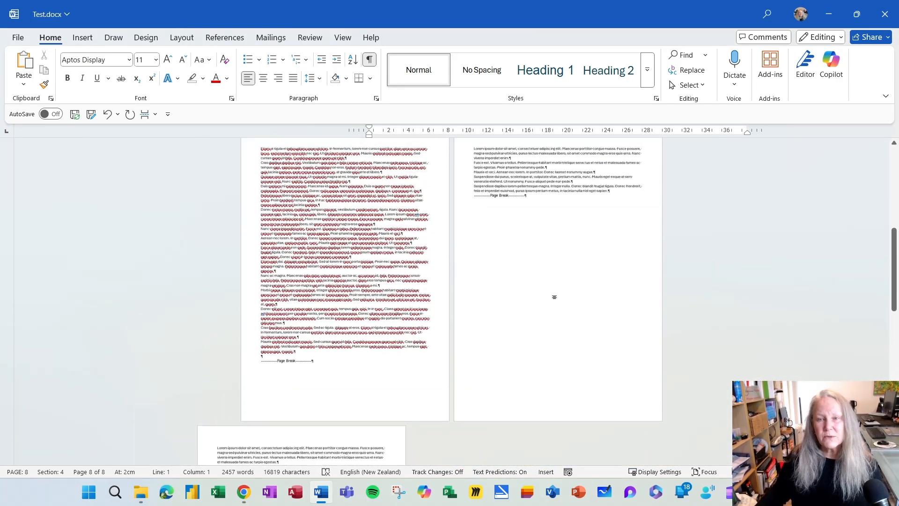
scroll(554, 295, up, 6)
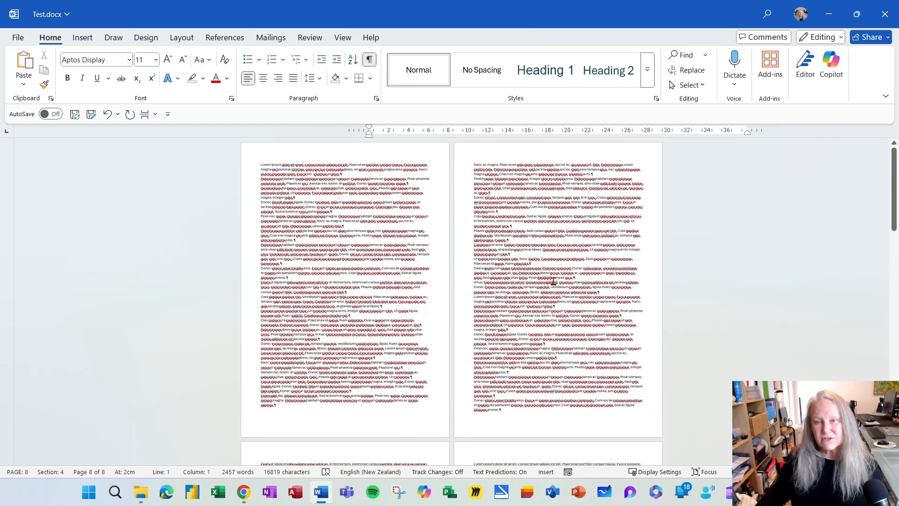
scroll(550, 282, down, 5)
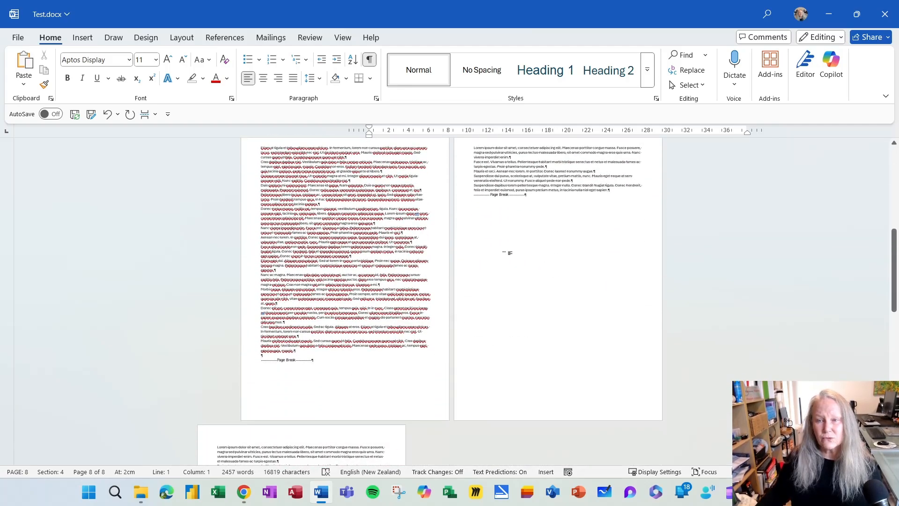
scroll(508, 268, down, 5)
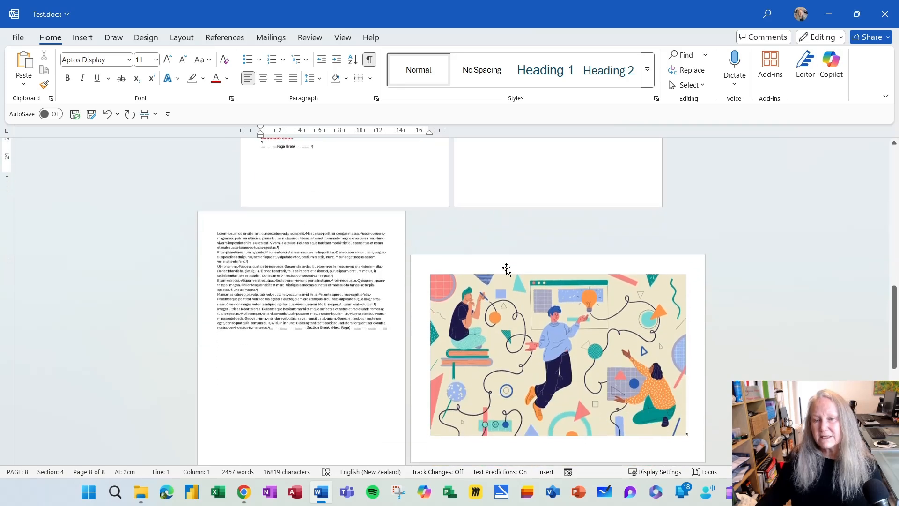
click(698, 337)
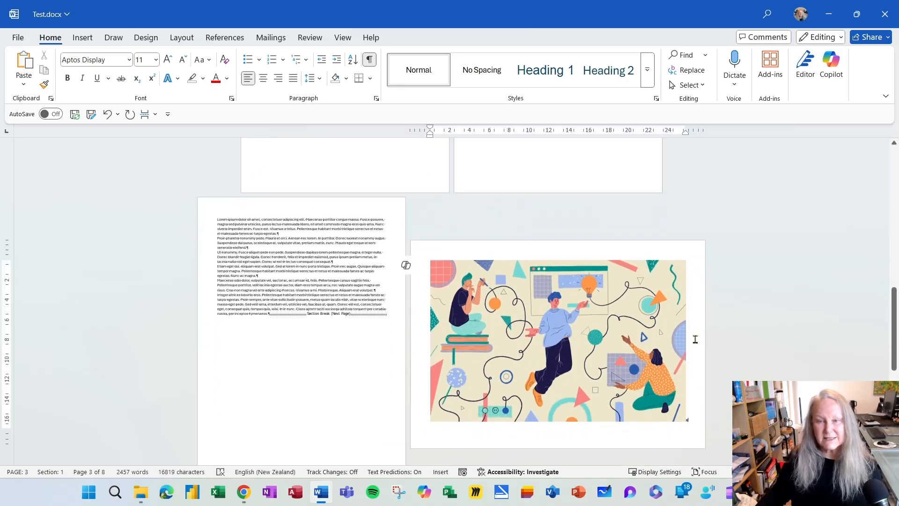
scroll(610, 332, down, 5)
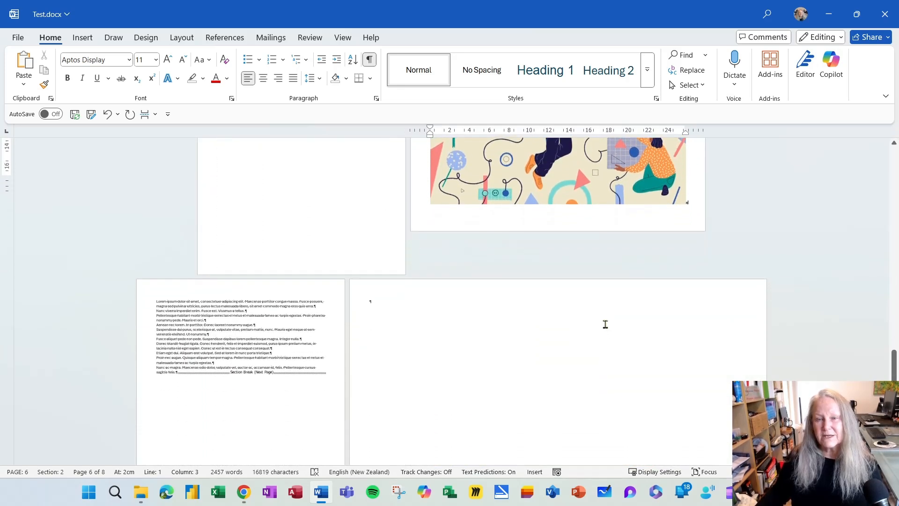
scroll(605, 324, down, 3)
click(204, 270)
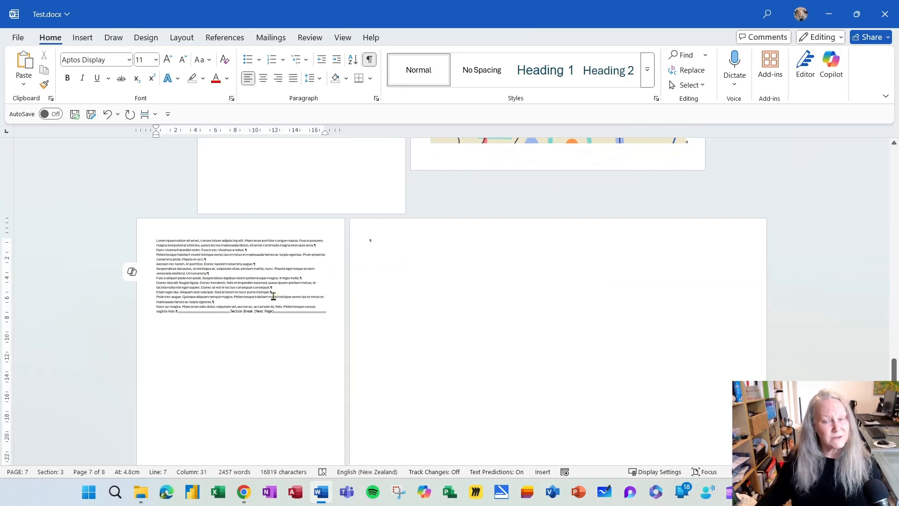
scroll(201, 351, down, 2)
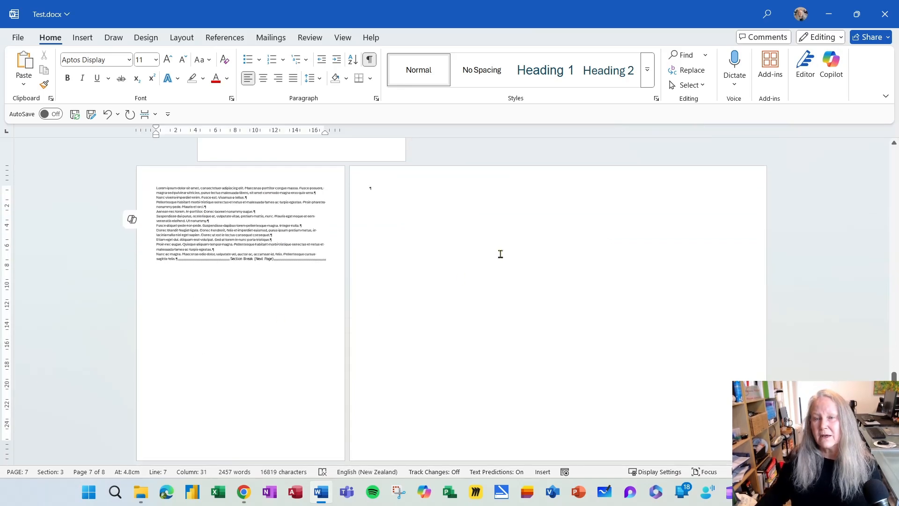
- Insert the picture of a hand holding a magnifying glass over city lights on the empty A3 landscape page 8
click(508, 205)
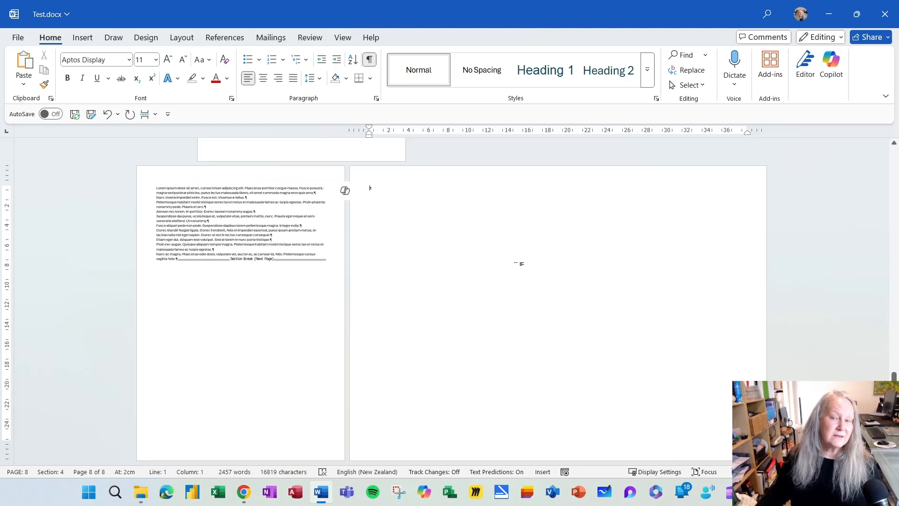
click(84, 40)
click(133, 87)
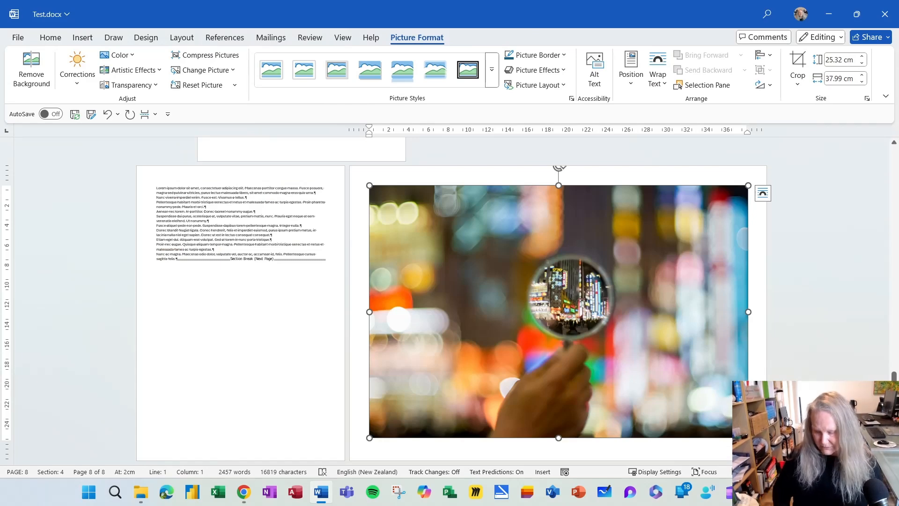
- Insert a Next Page section break directly after the magnifying glass picture on page 8
key(Right)
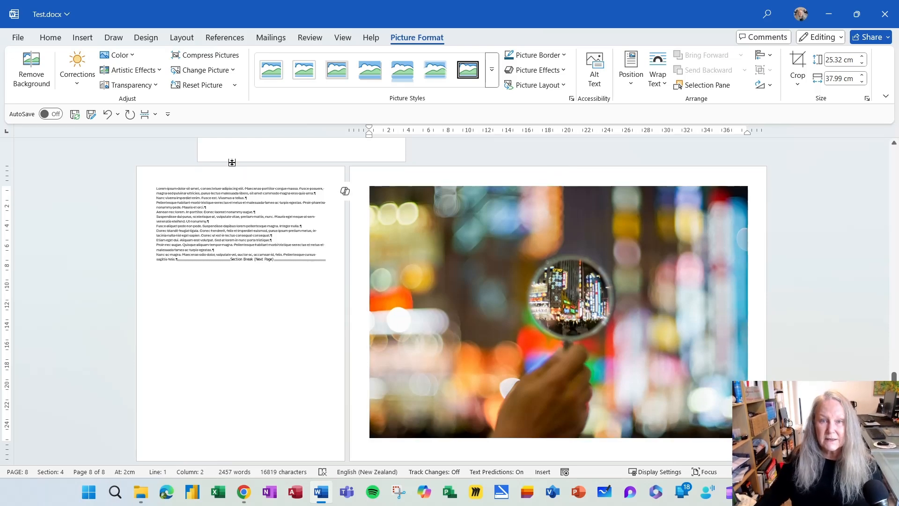
click(145, 117)
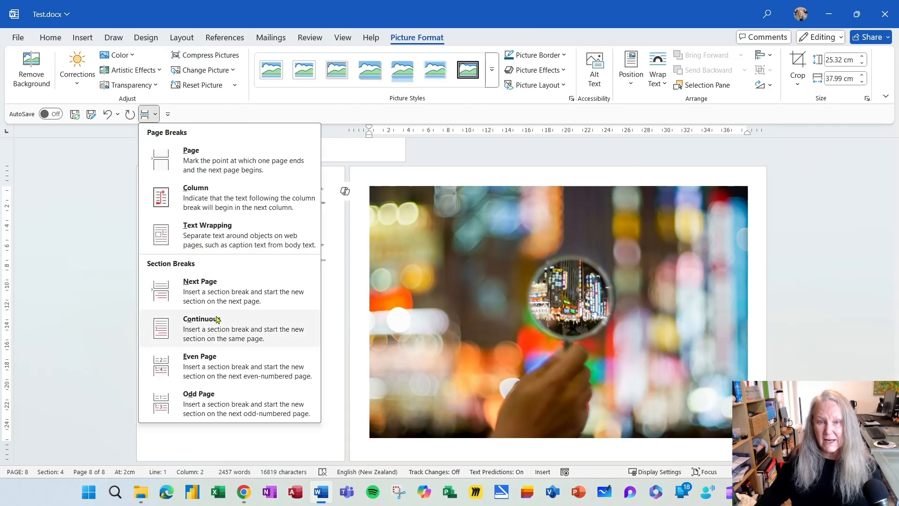
click(223, 292)
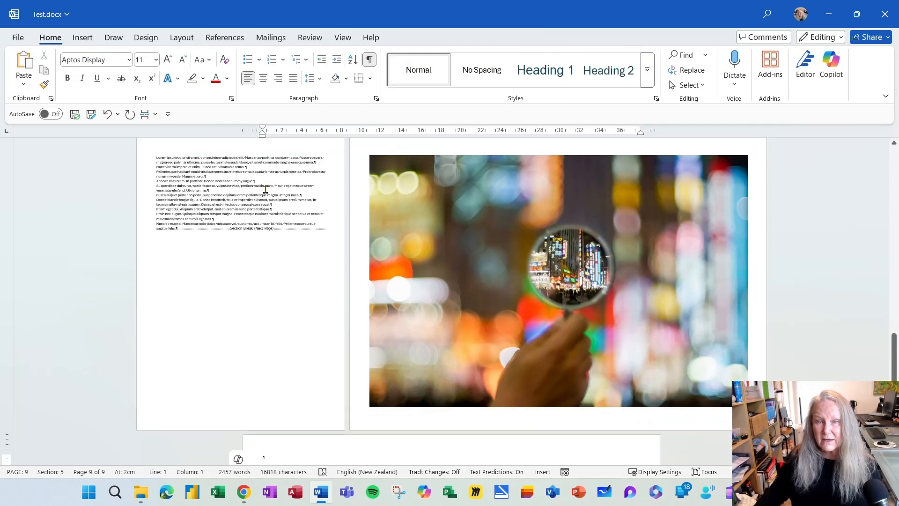
- Set the paper size of the new section on page 9 to A4 and its orientation to Portrait
double_click(249, 134)
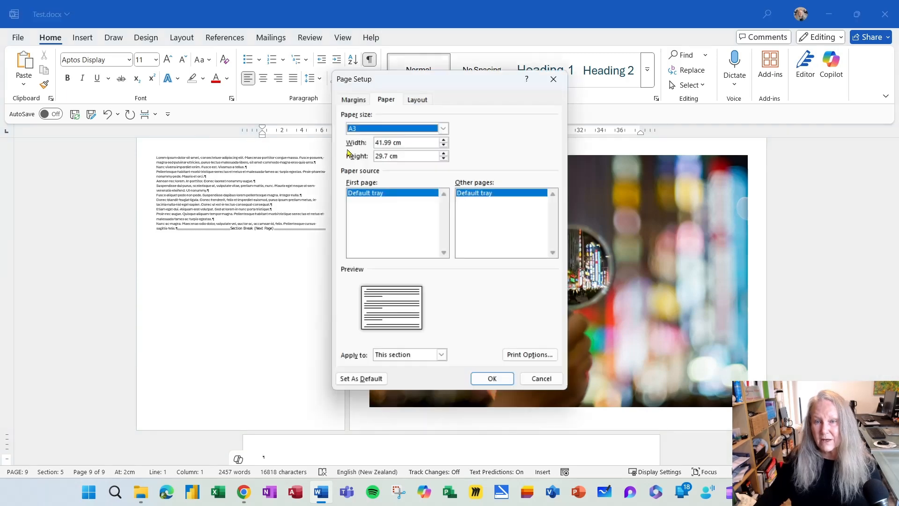
click(443, 128)
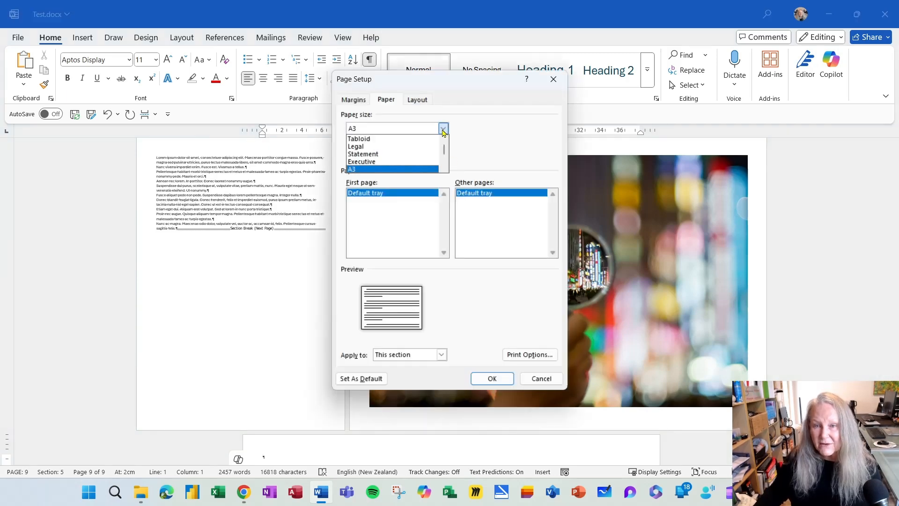
click(400, 170)
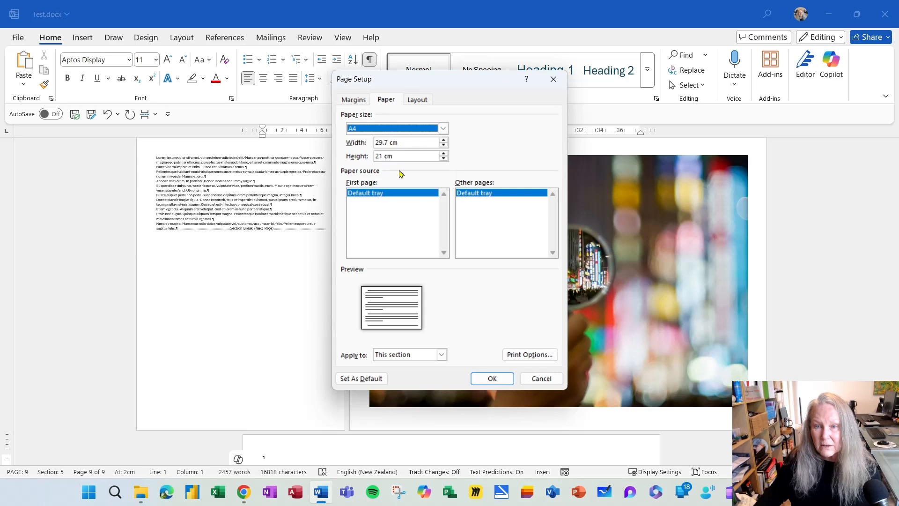
click(360, 101)
click(361, 192)
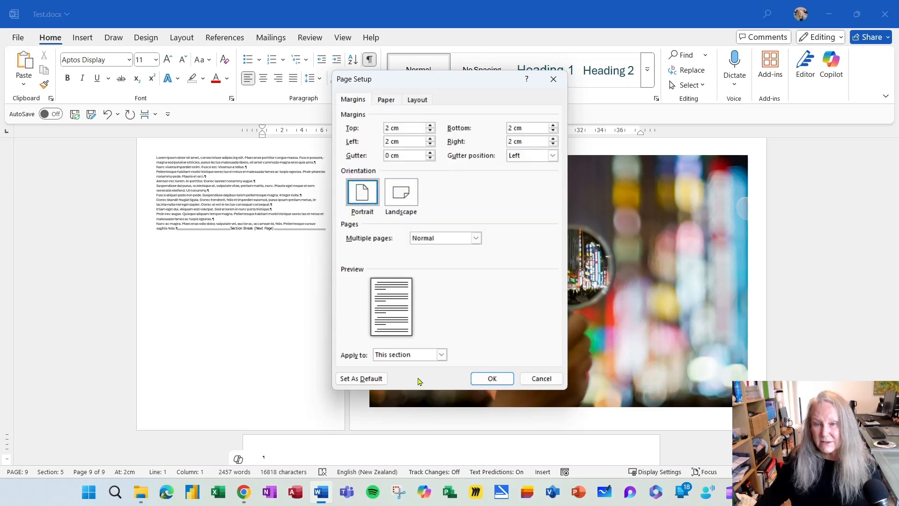
click(491, 379)
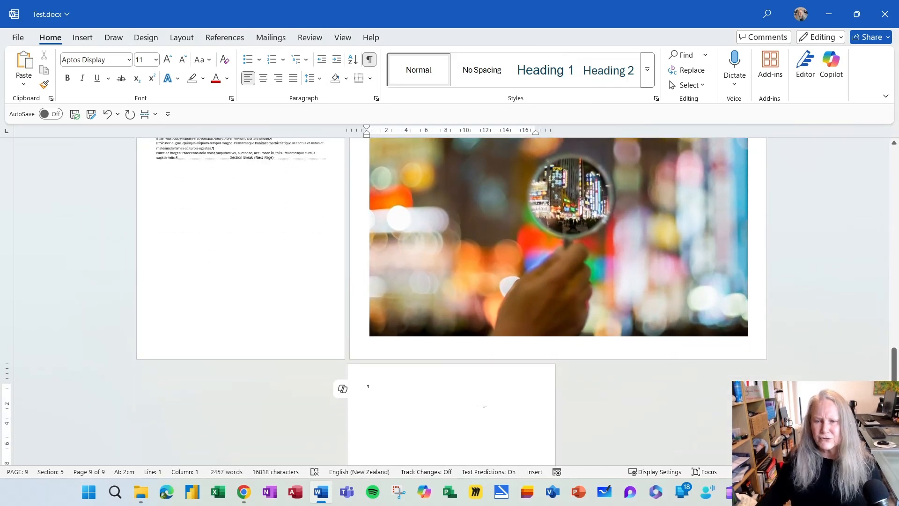
- Review the mixed paper sizes and orientations across the document's sections
scroll(482, 405, up, 7)
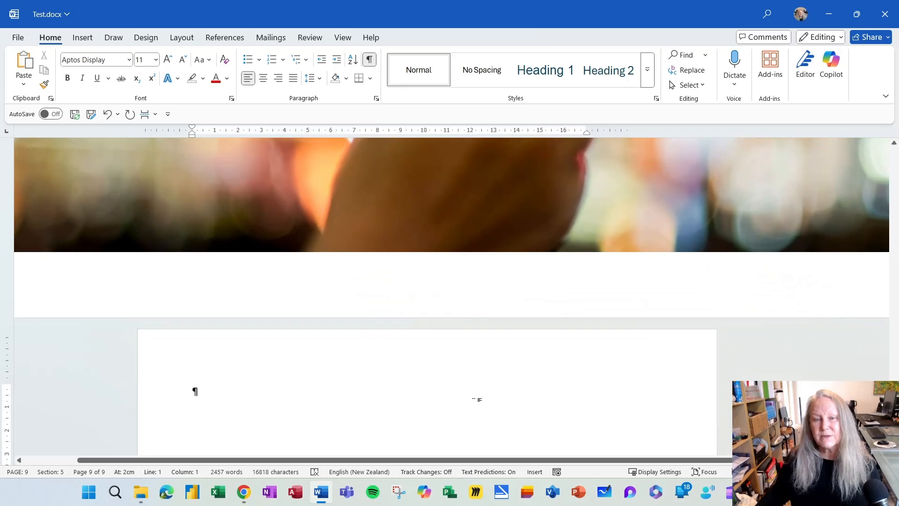
scroll(473, 352, down, 7)
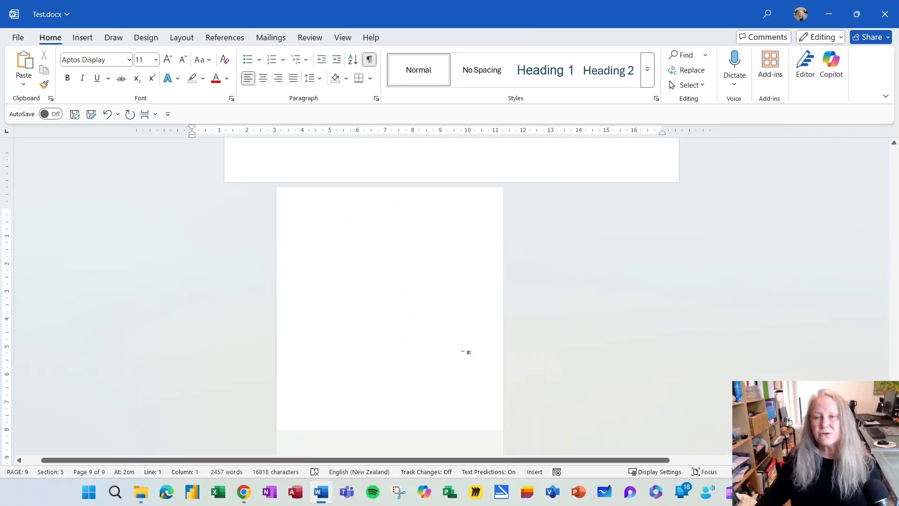
scroll(468, 352, down, 5)
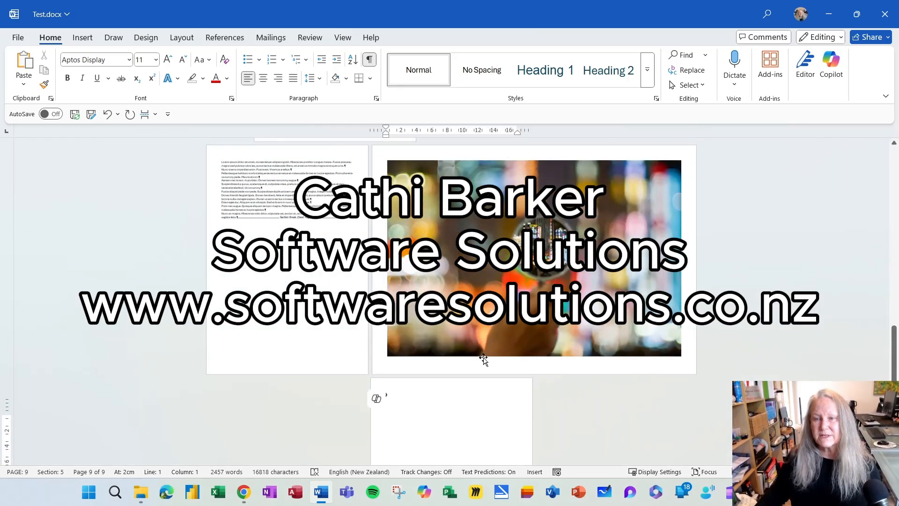
scroll(483, 358, up, 6)
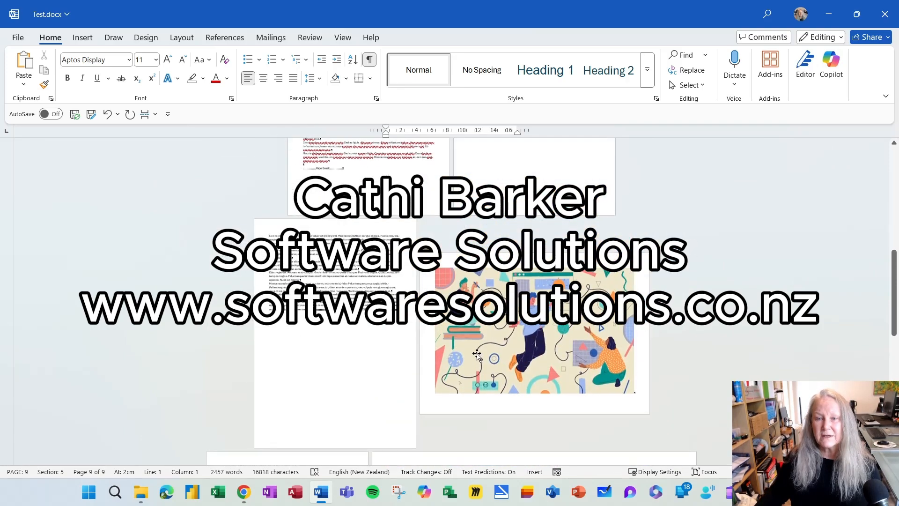
scroll(476, 354, up, 3)
scroll(474, 353, up, 5)
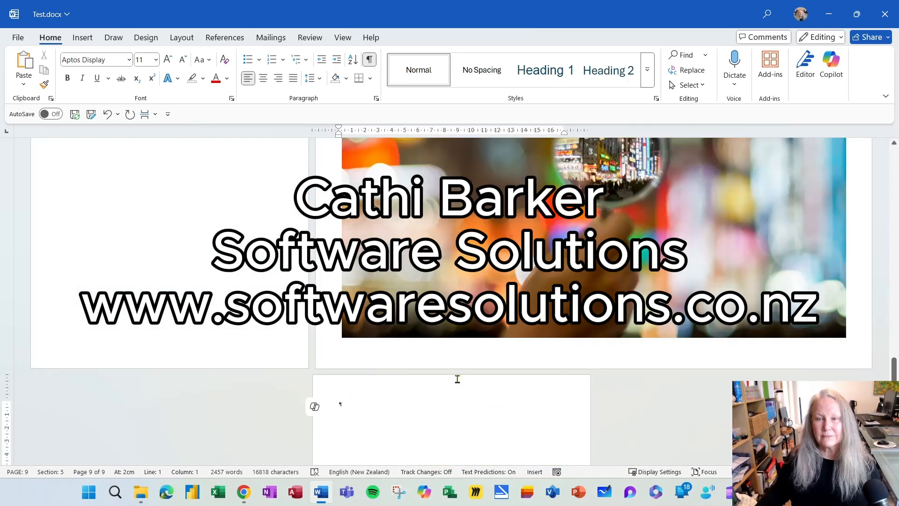